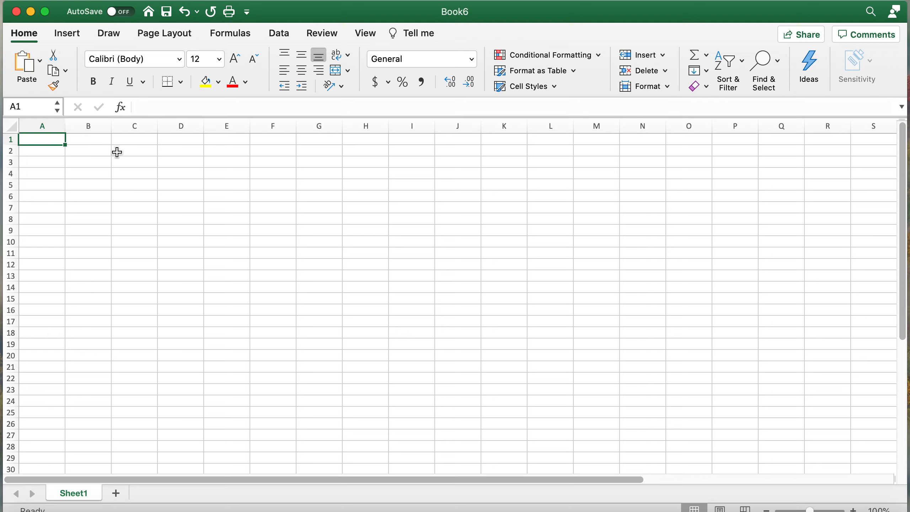
# - Enter the headers Time, OL, RB and QB in cells A2 through D2
pyautogui.click(51, 151)
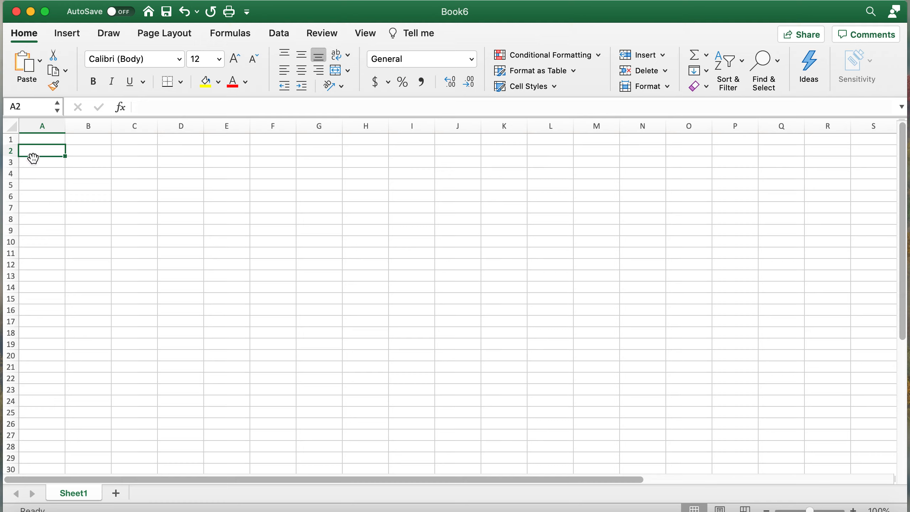
pyautogui.write('Time')
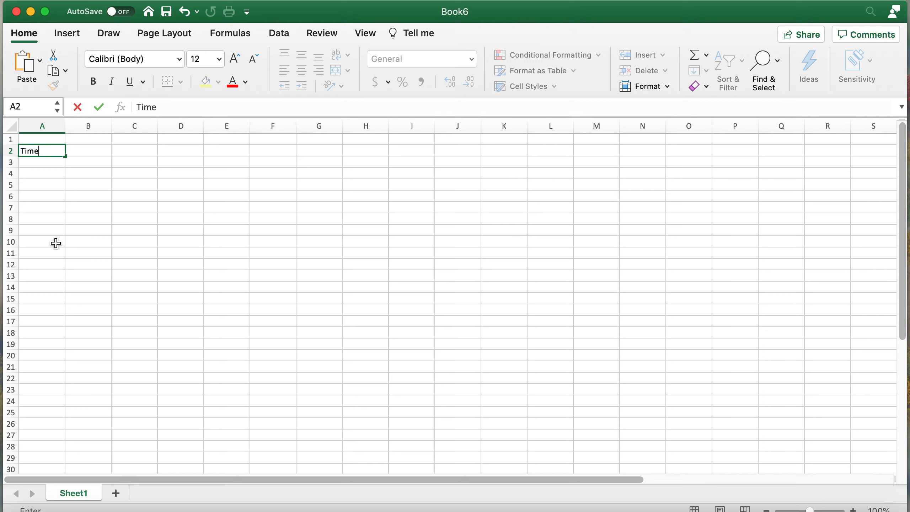
pyautogui.press('Tab')
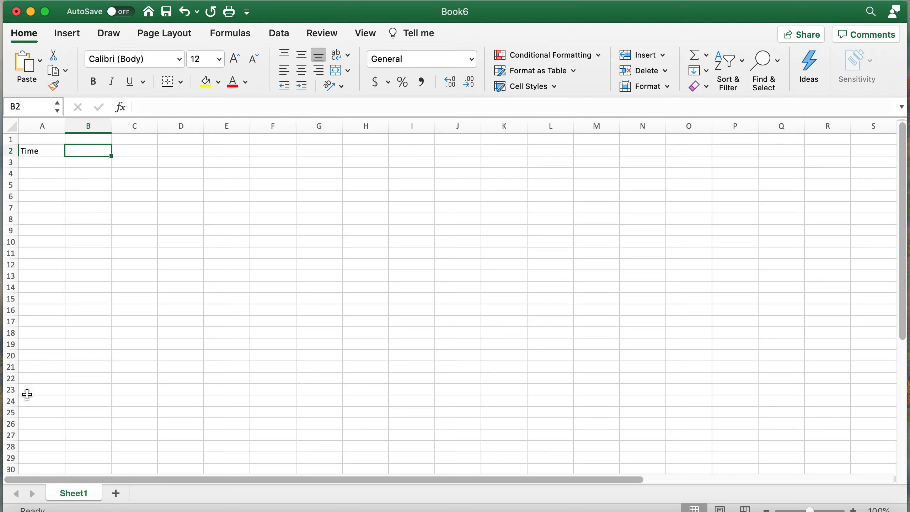
pyautogui.write('OL')
pyautogui.press('Tab')
pyautogui.write('RB')
pyautogui.press('Tab')
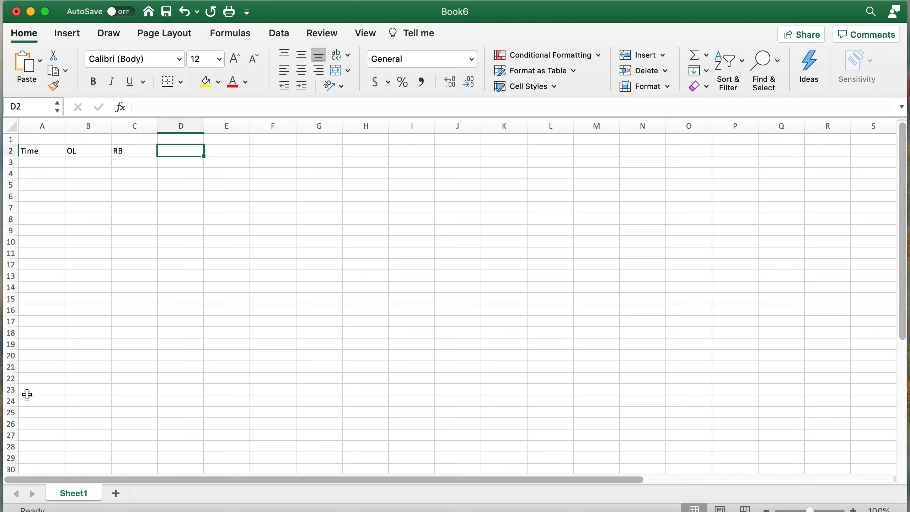
pyautogui.write('QB')
pyautogui.press('Tab')
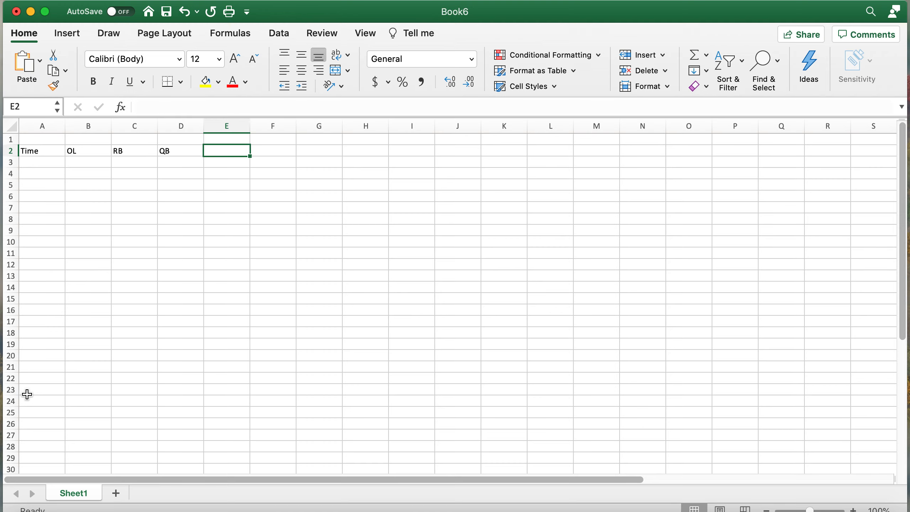
# - Add the remaining headers WR, DL, LB and DB in cells E2 through H2
pyautogui.write('WR')
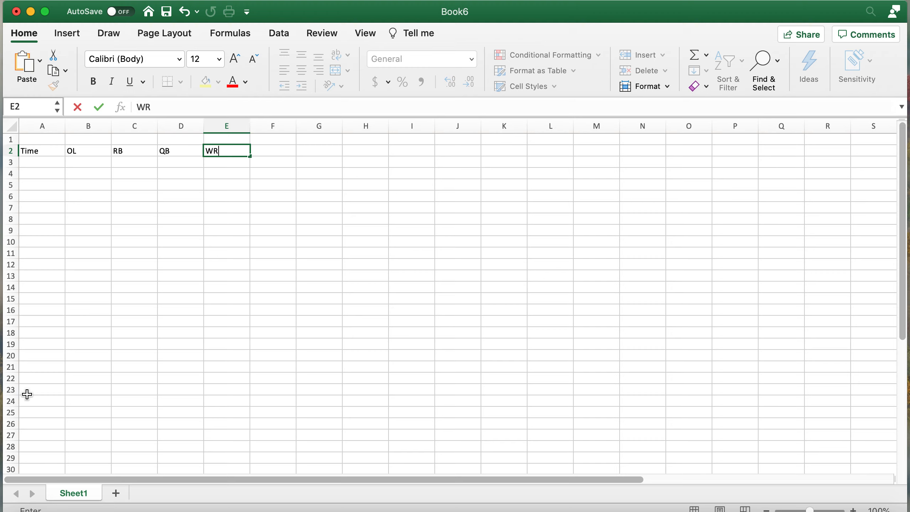
pyautogui.press('Tab')
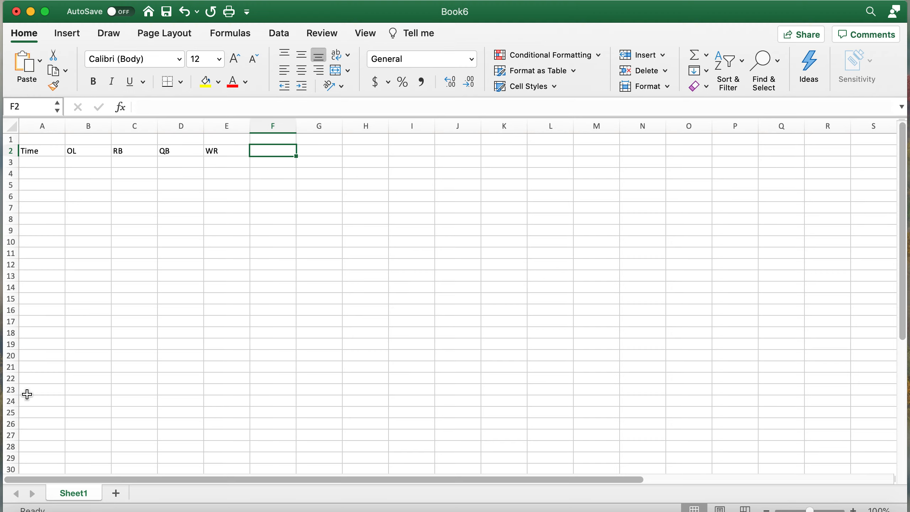
pyautogui.write('DL')
pyautogui.press('Tab')
pyautogui.write('LB')
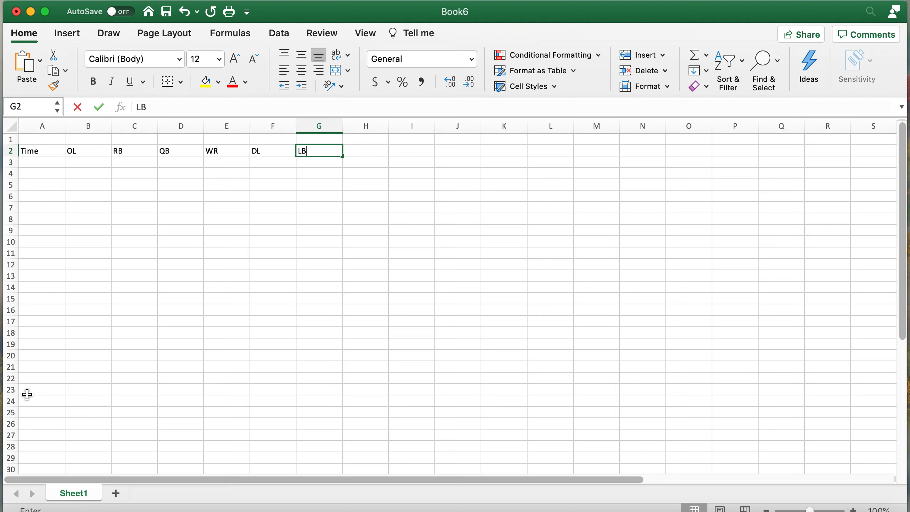
pyautogui.press('Tab')
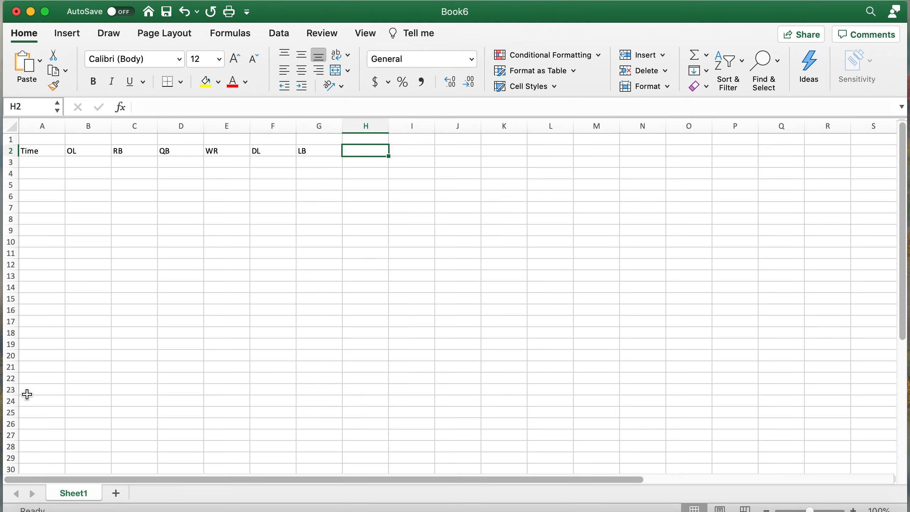
pyautogui.write('DB')
pyautogui.press('Return')
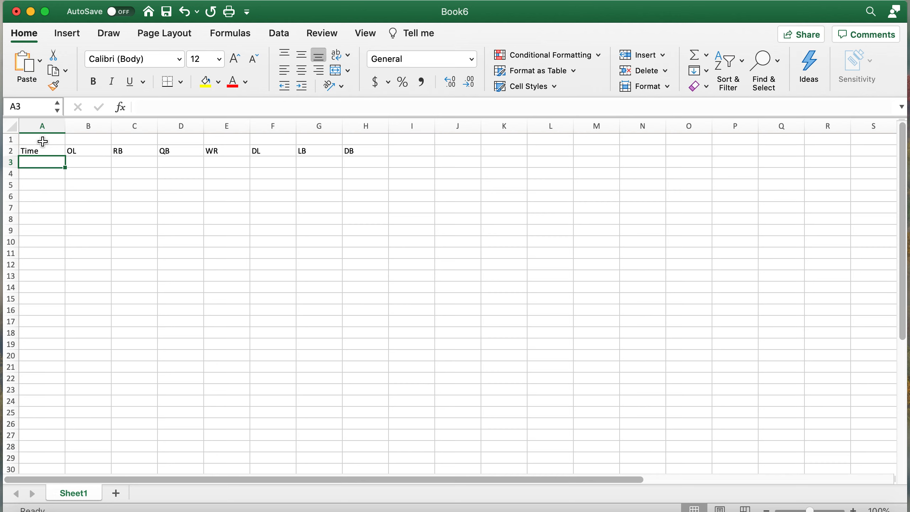
# - Merge and center A1:H1 and enter 'Day 1' as the title
pyautogui.moveTo(39, 139); pyautogui.dragTo(373, 133)
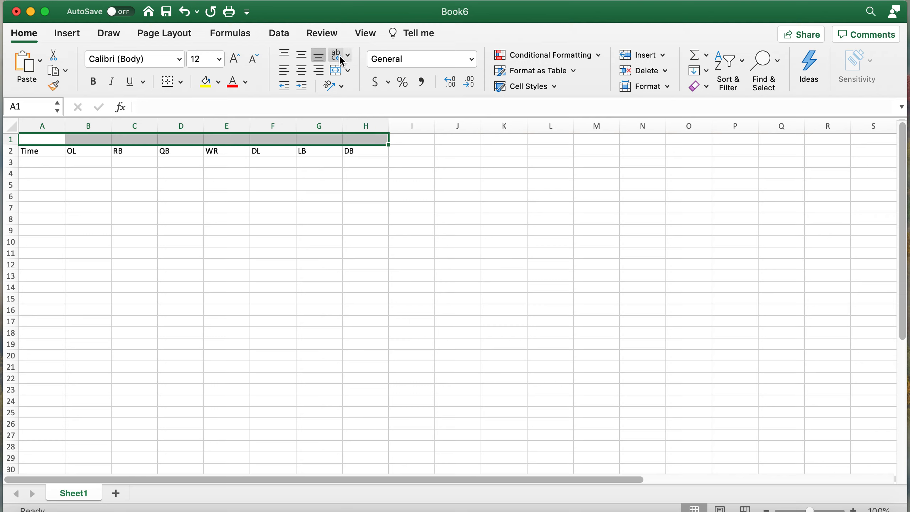
pyautogui.click(339, 74)
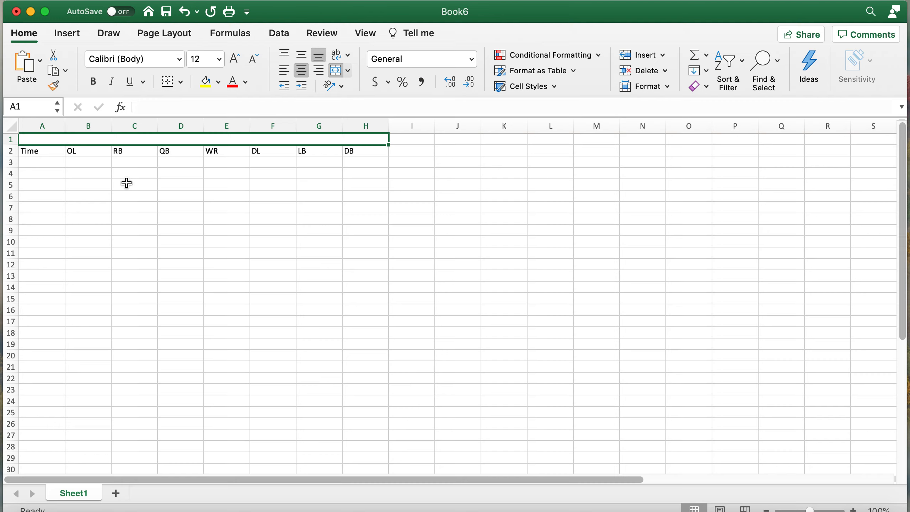
pyautogui.write('Day 1')
pyautogui.press('Return')
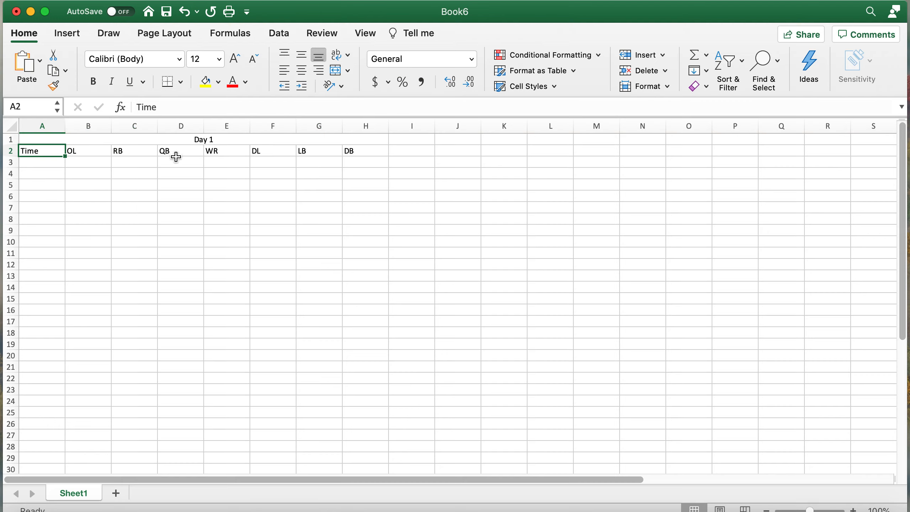
# - Extend the title text to read 'Day 1: Focus Technique'
pyautogui.click(230, 139)
pyautogui.click(216, 109)
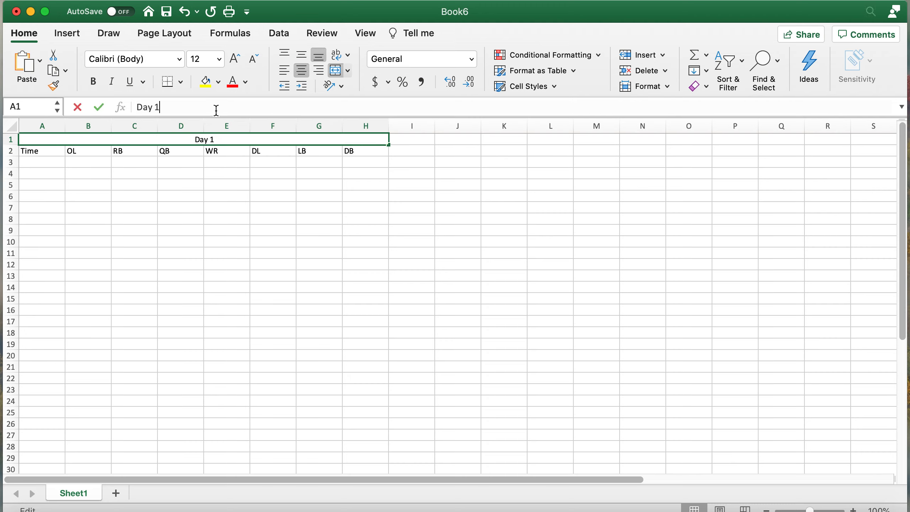
pyautogui.write(': Focus ')
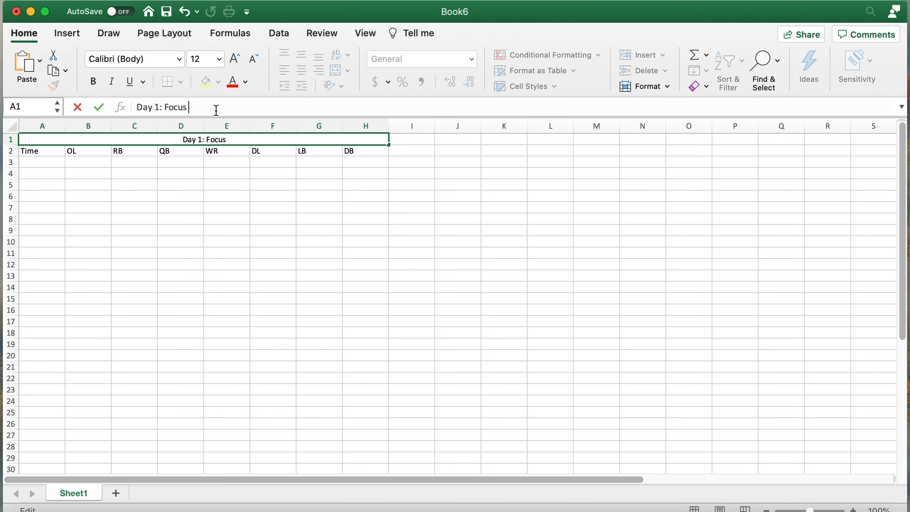
pyautogui.write('Technique')
pyautogui.press('Return')
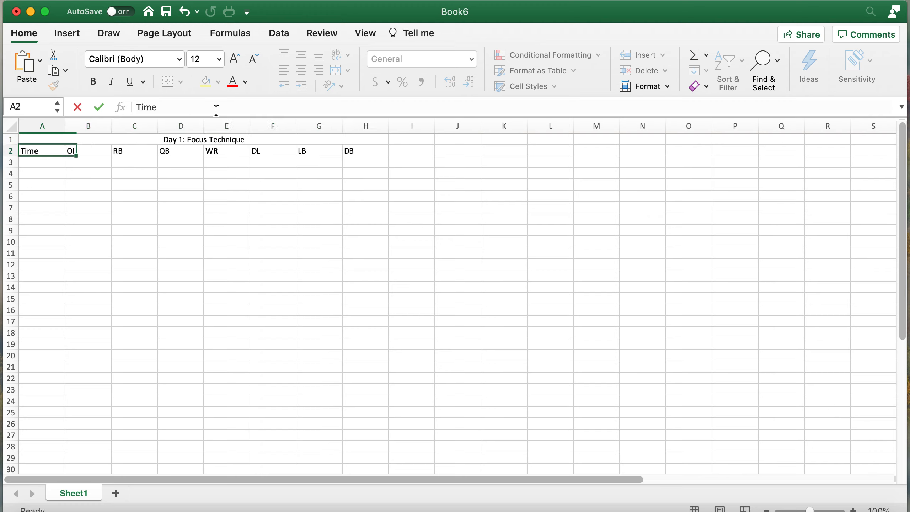
pyautogui.click(47, 164)
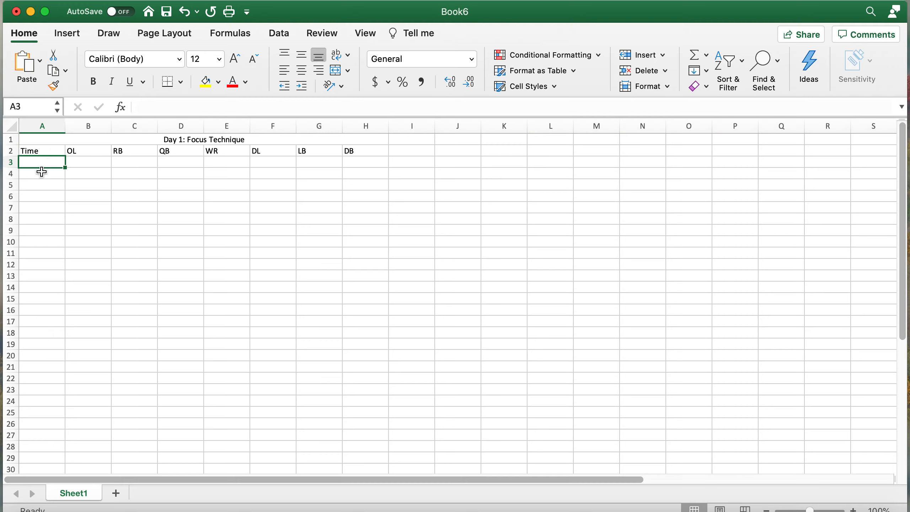
# - Merge and center A3:A4, turn on Wrap Text, and enter the time block 0-10
pyautogui.moveTo(42, 173); pyautogui.dragTo(42, 163)
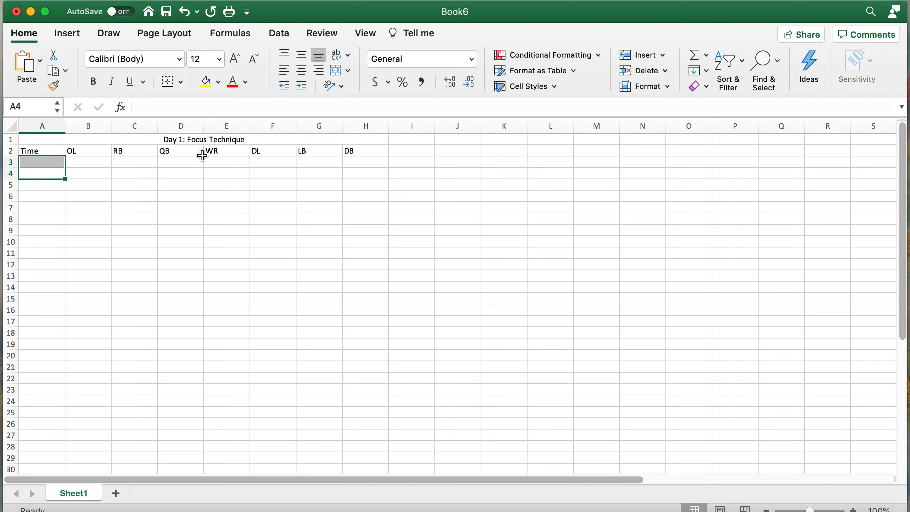
pyautogui.click(339, 76)
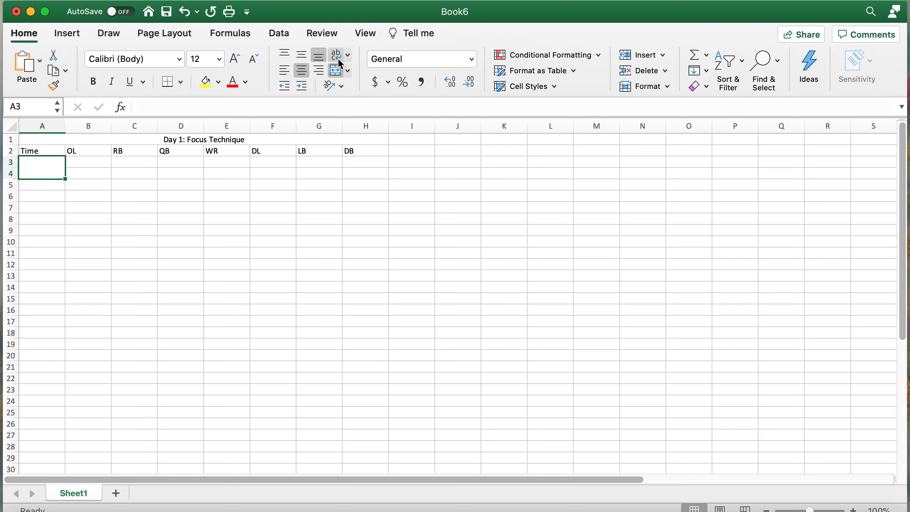
pyautogui.click(348, 56)
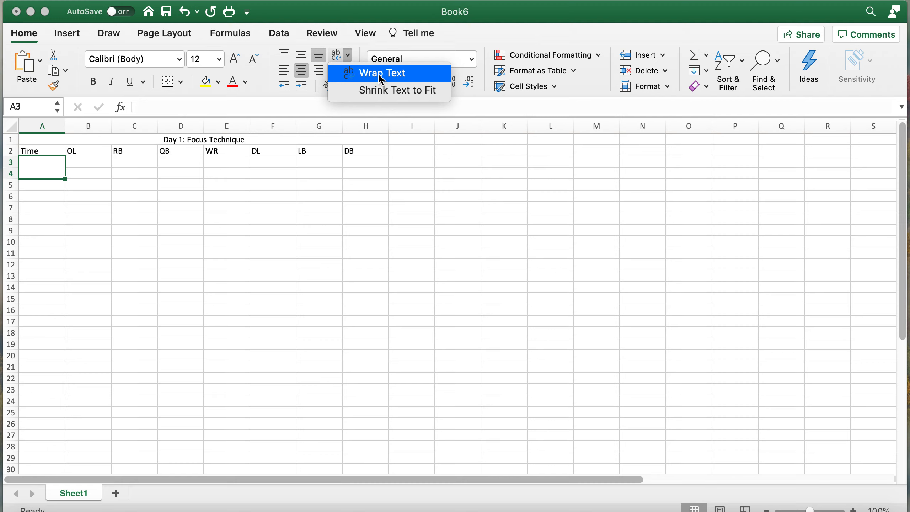
pyautogui.click(349, 55)
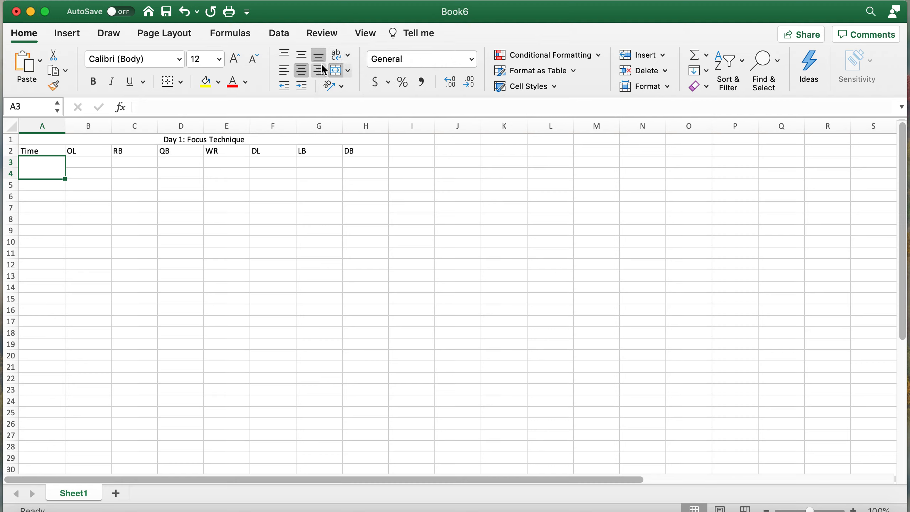
pyautogui.click(338, 56)
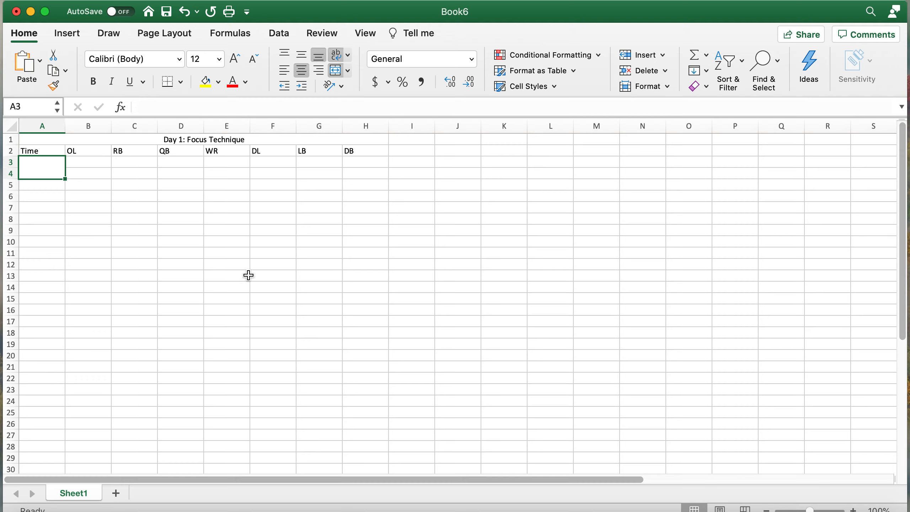
pyautogui.write('0-10')
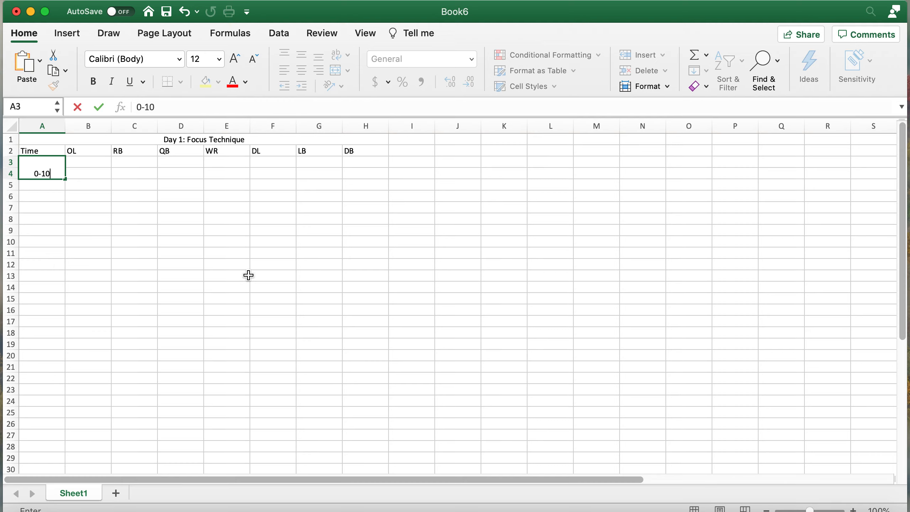
pyautogui.press('Return')
pyautogui.click(54, 170)
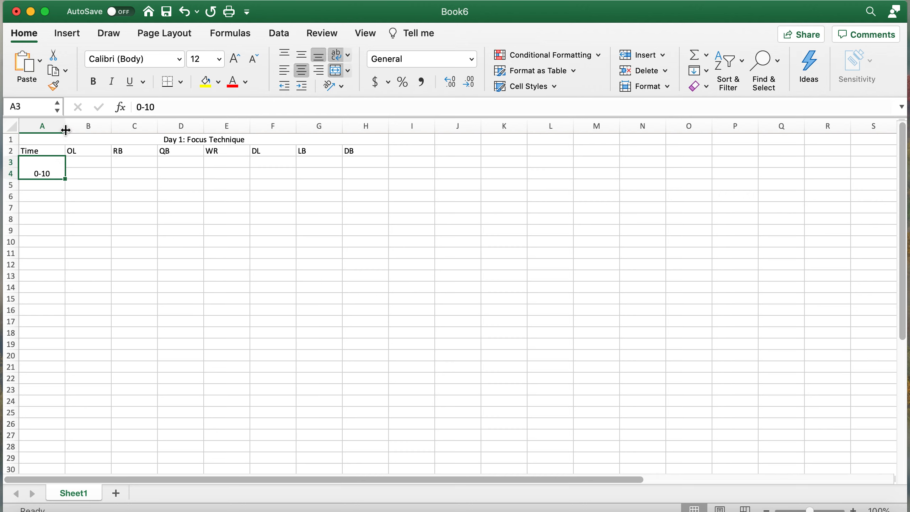
# - Turn Wrap Text off and widen column A so Time and 0-10 show fully
pyautogui.moveTo(66, 130); pyautogui.dragTo(34, 129)
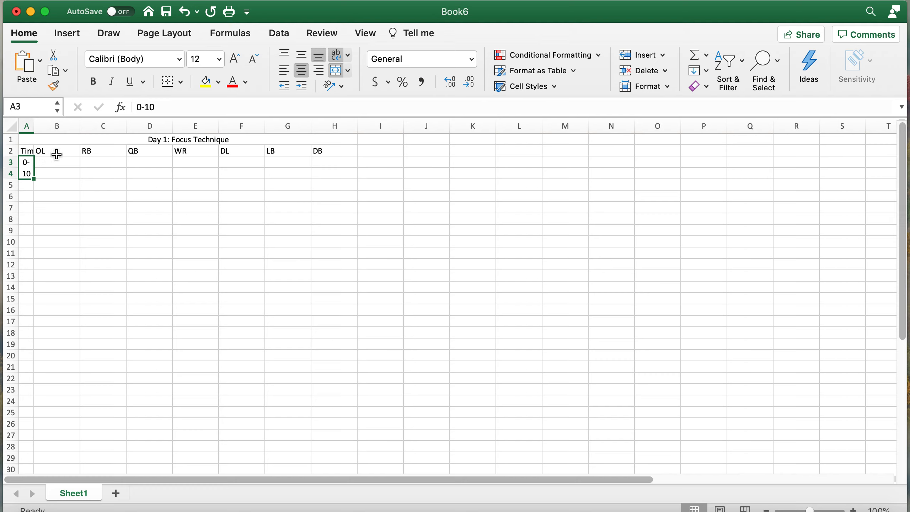
pyautogui.click(339, 57)
pyautogui.click(99, 218)
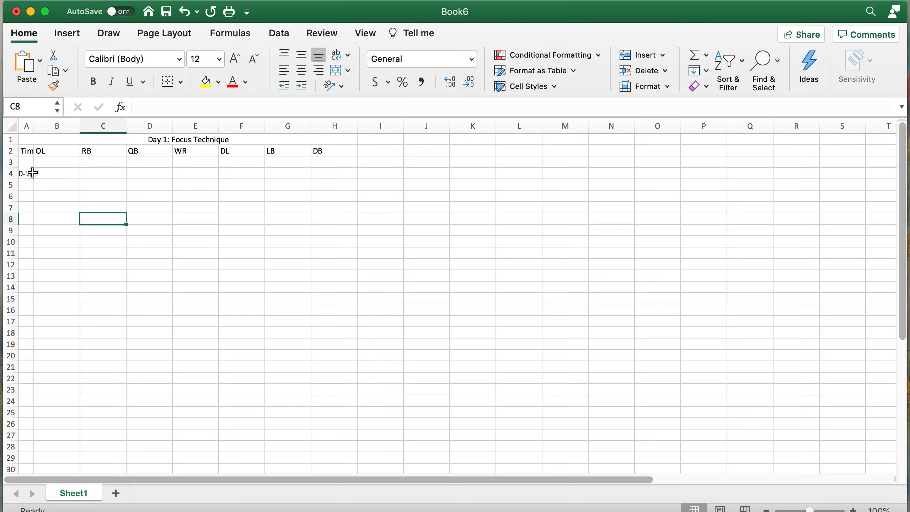
pyautogui.click(30, 170)
pyautogui.moveTo(33, 124); pyautogui.dragTo(27, 122)
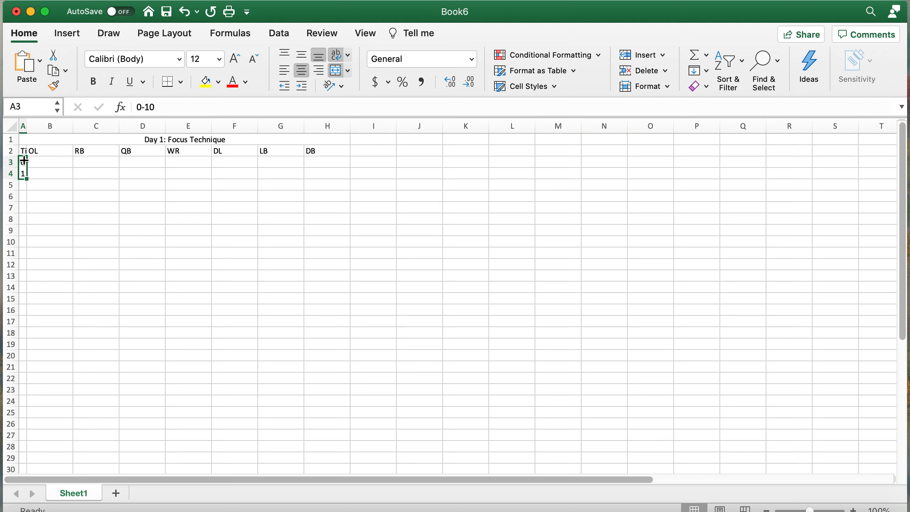
pyautogui.moveTo(27, 126); pyautogui.dragTo(51, 126)
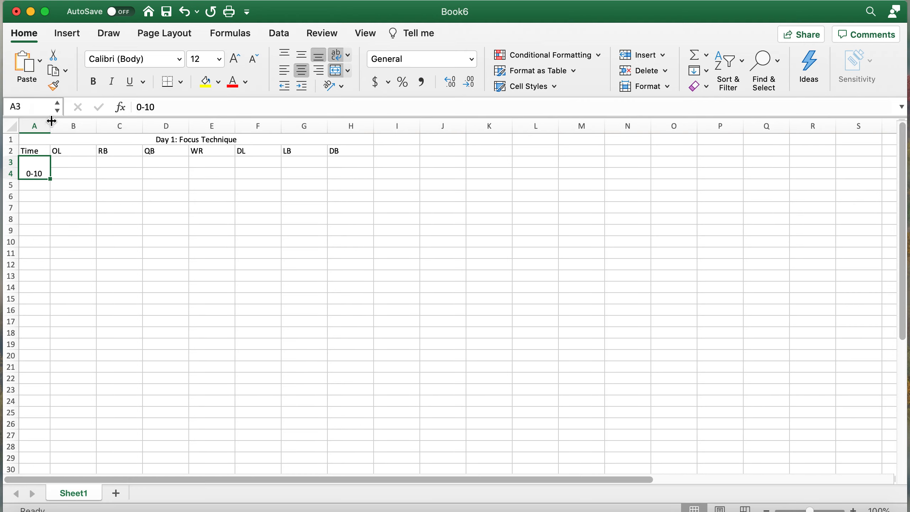
pyautogui.click(72, 165)
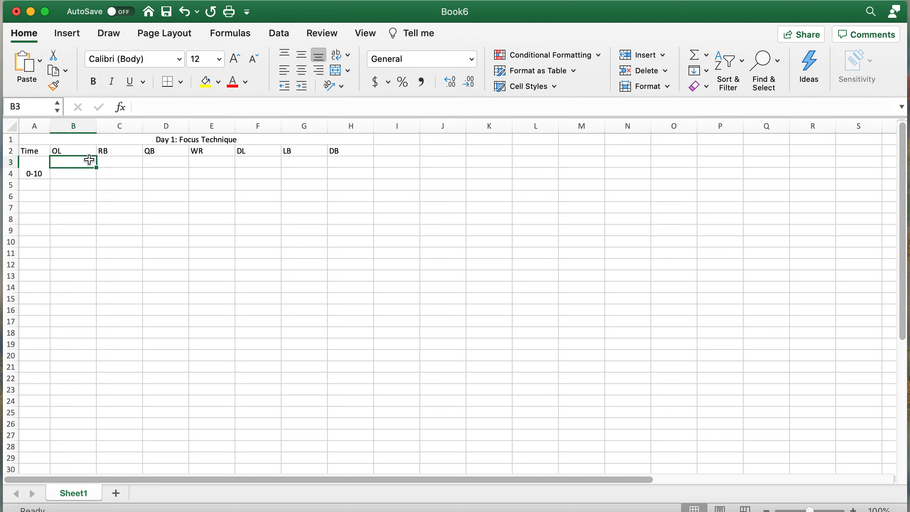
# - Merge the activity cells beside 0-10 into one block and enter Warmup
pyautogui.moveTo(72, 161); pyautogui.dragTo(350, 169)
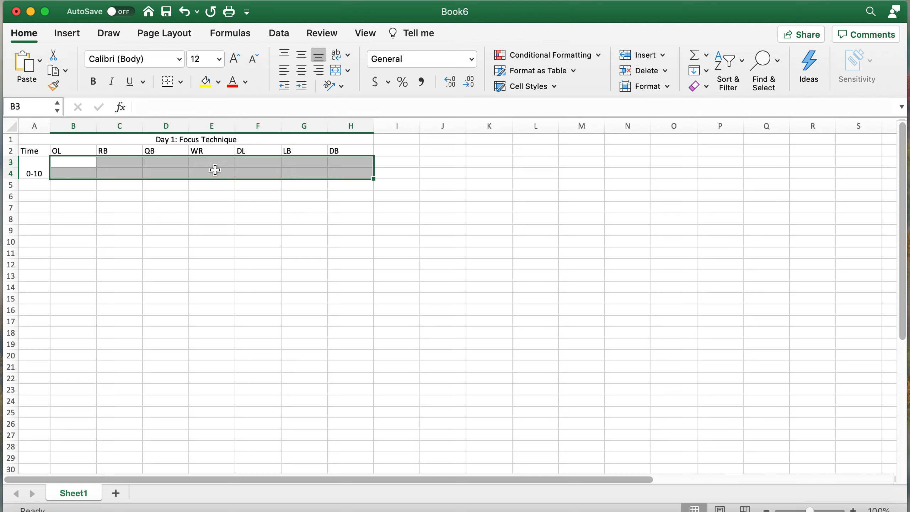
pyautogui.click(338, 71)
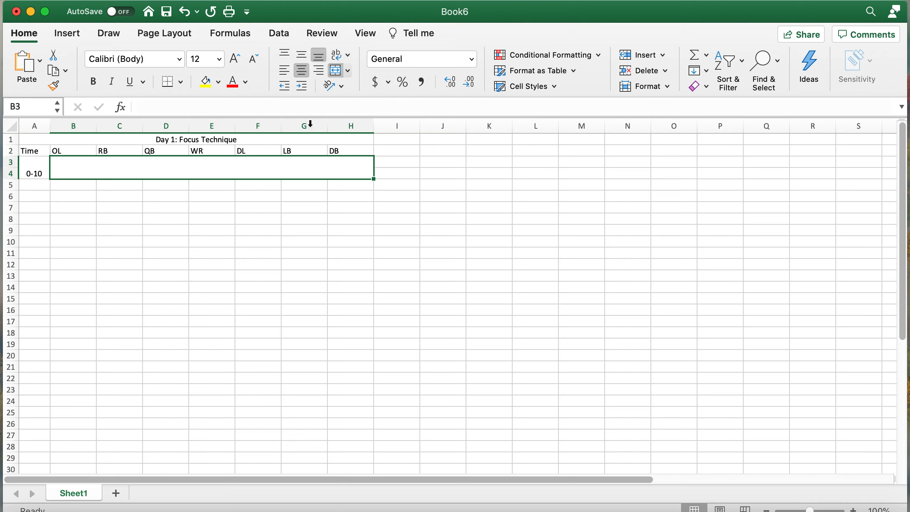
pyautogui.write('War')
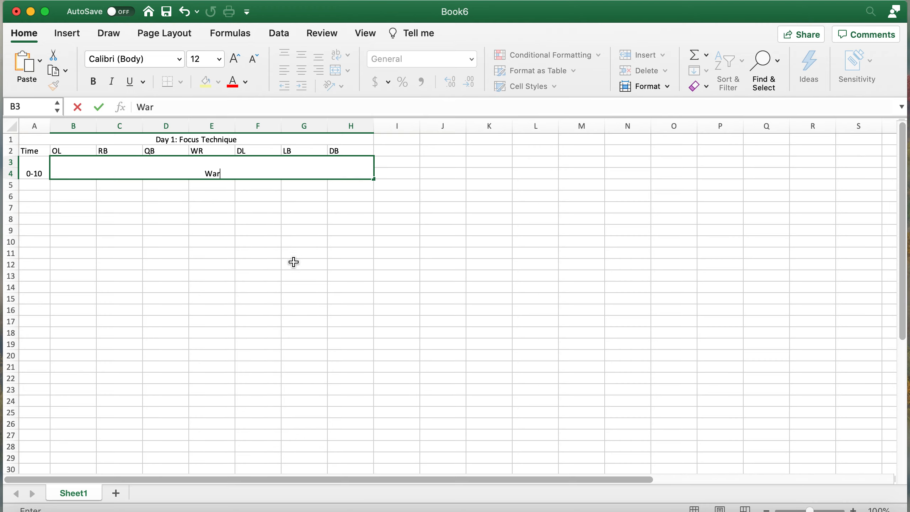
pyautogui.write('mup')
pyautogui.press('Return')
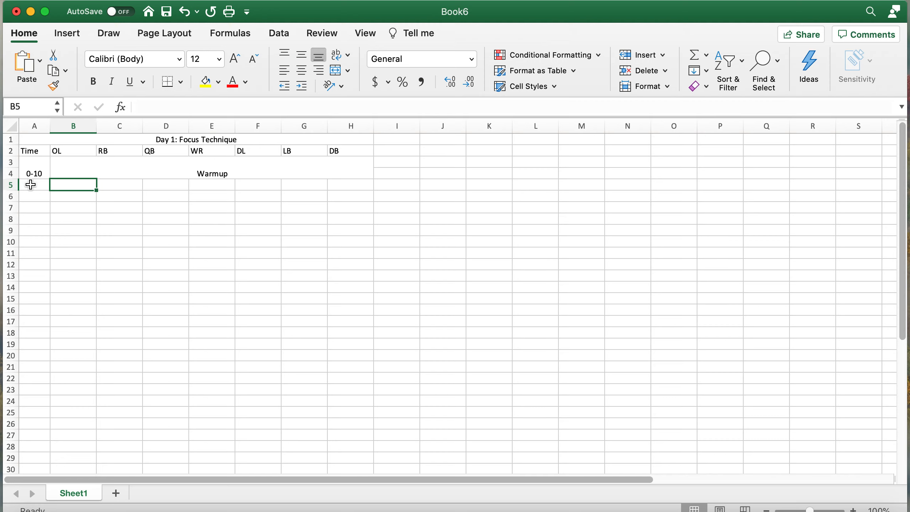
pyautogui.moveTo(30, 185); pyautogui.dragTo(36, 202)
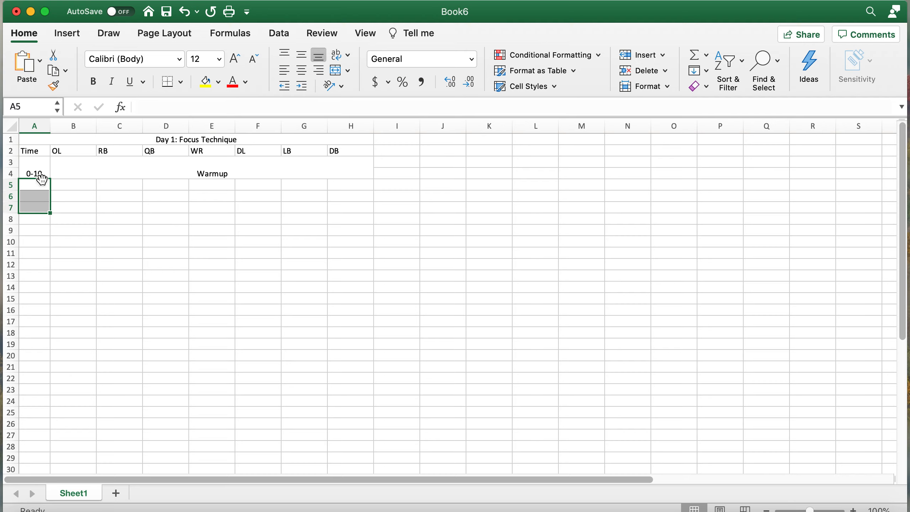
# - Merge A5:A7 and re-enter the time as '10-25 after clearing the auto-converted date
pyautogui.click(340, 75)
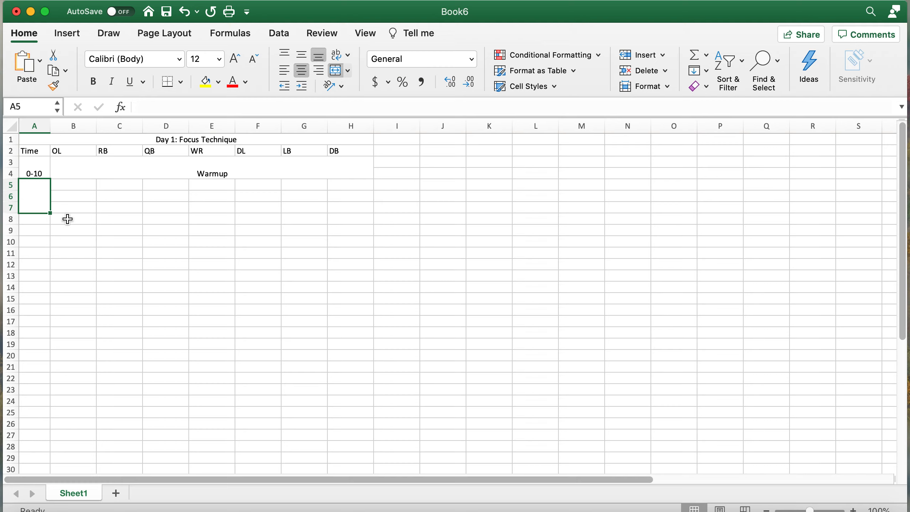
pyautogui.write('10')
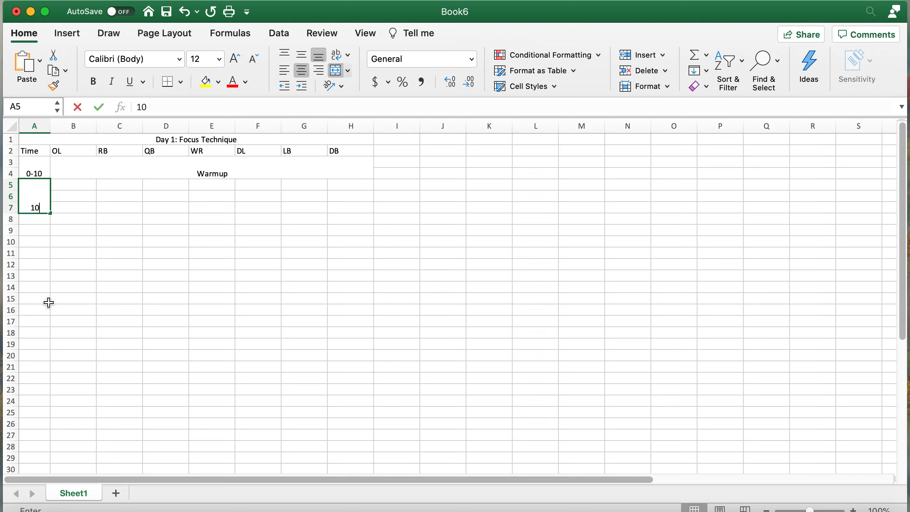
pyautogui.write('-25')
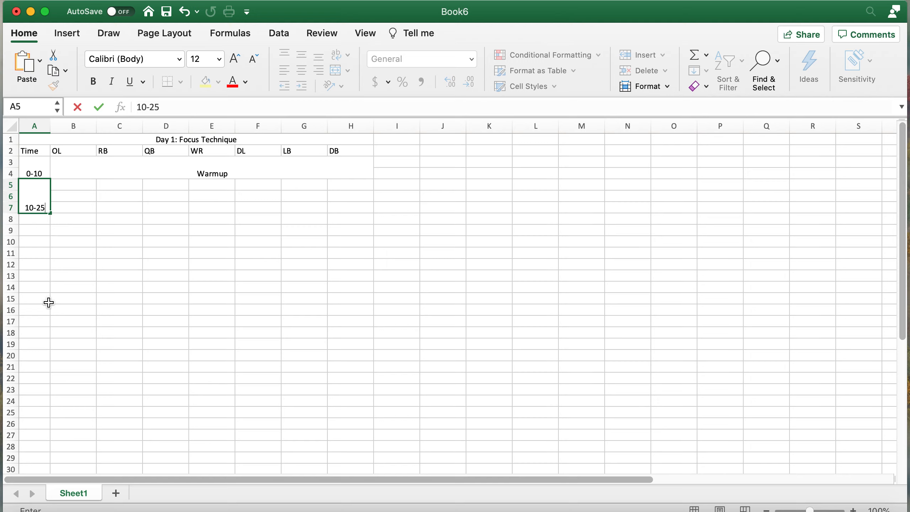
pyautogui.press('Return')
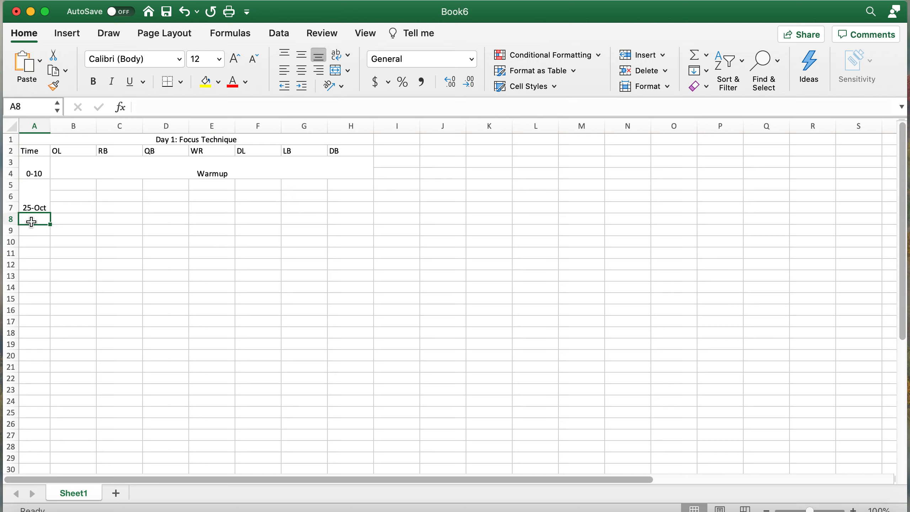
pyautogui.click(38, 198)
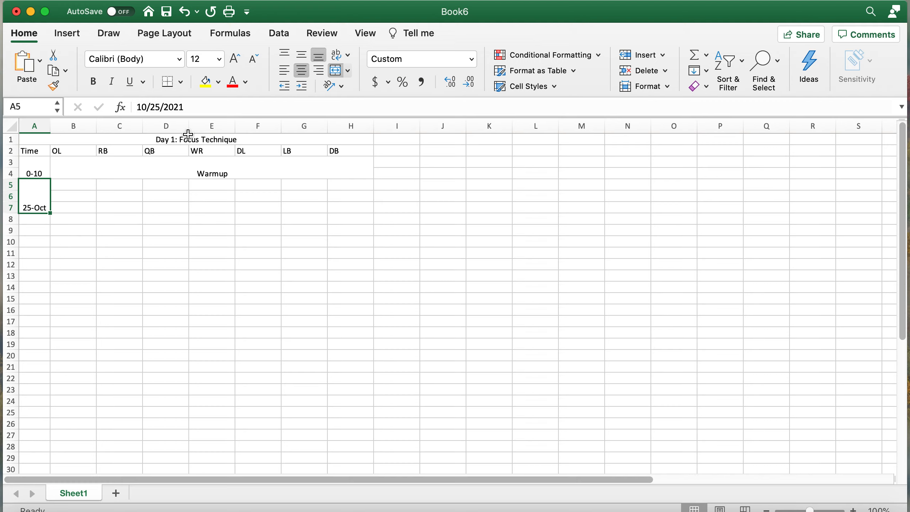
pyautogui.click(194, 105)
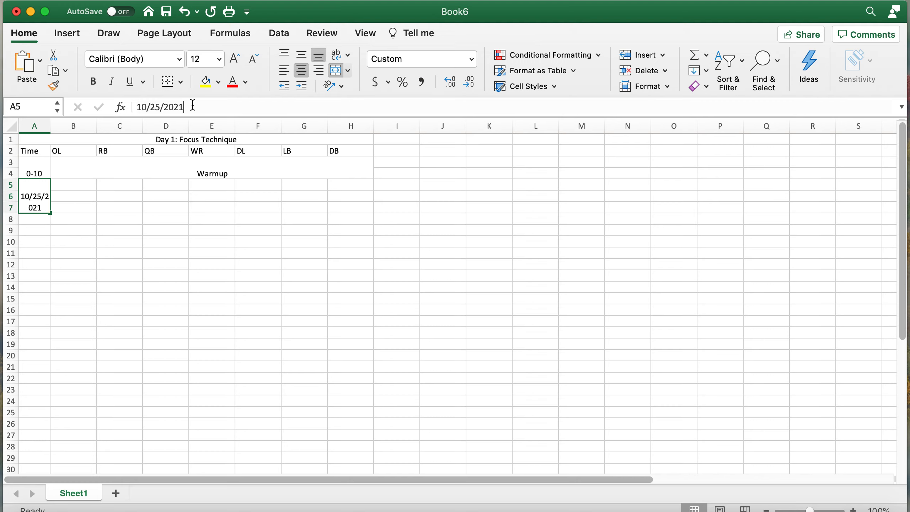
pyautogui.click(65, 199)
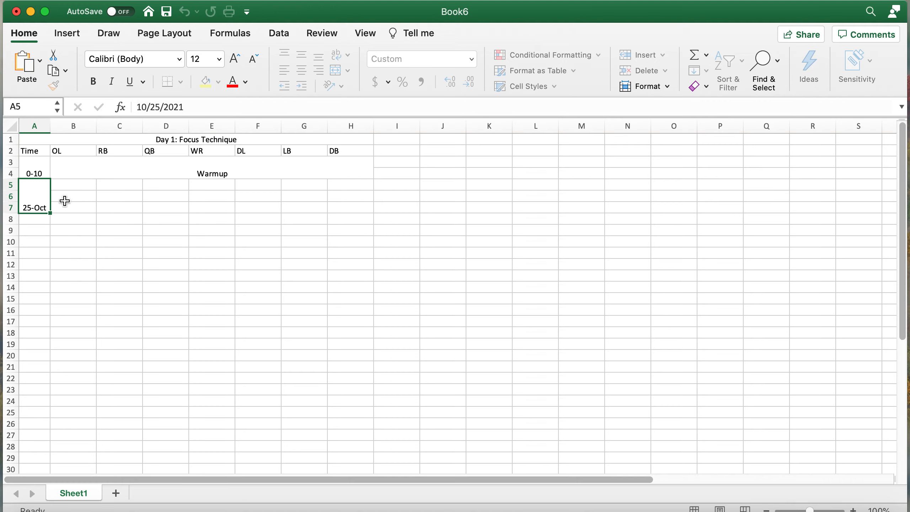
pyautogui.click(32, 199)
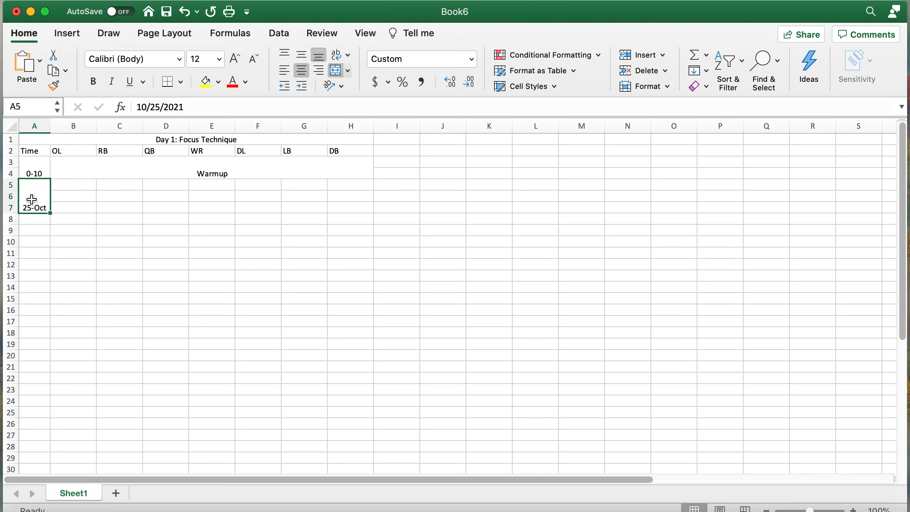
pyautogui.press('Delete')
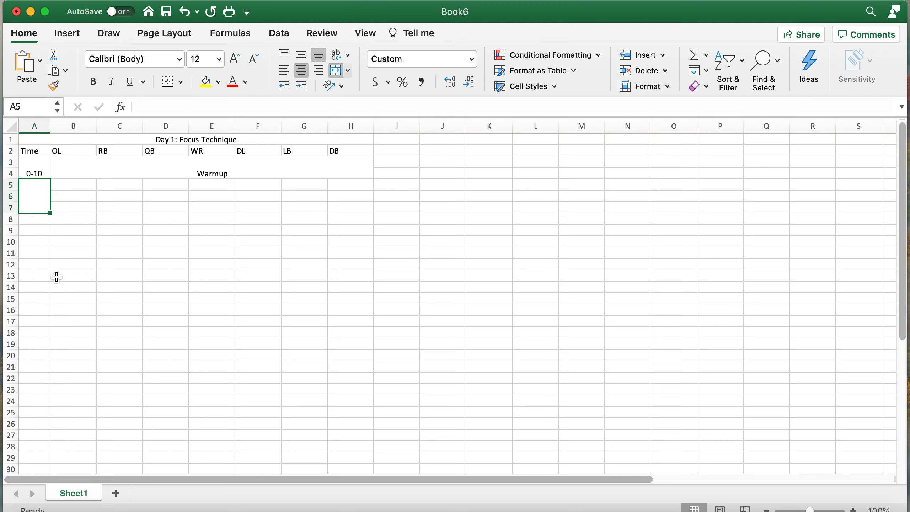
pyautogui.write("'")
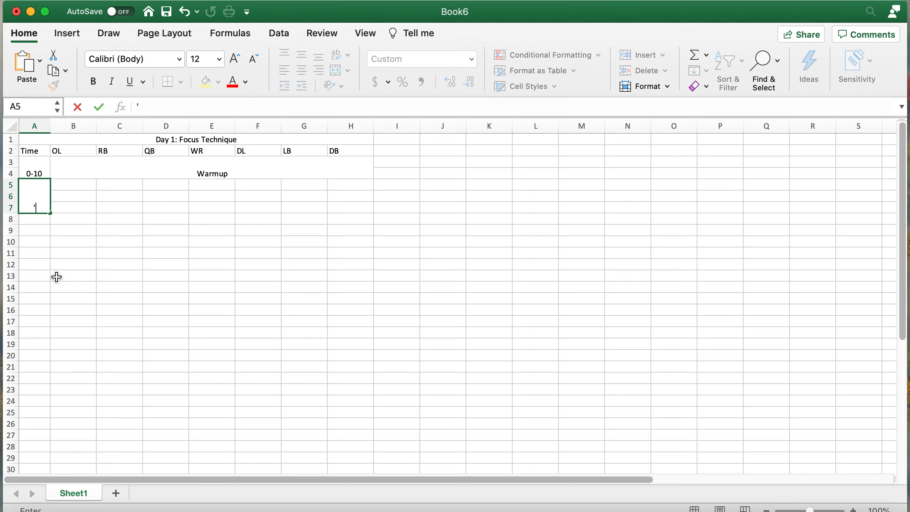
pyautogui.write('10-25')
pyautogui.press('Return')
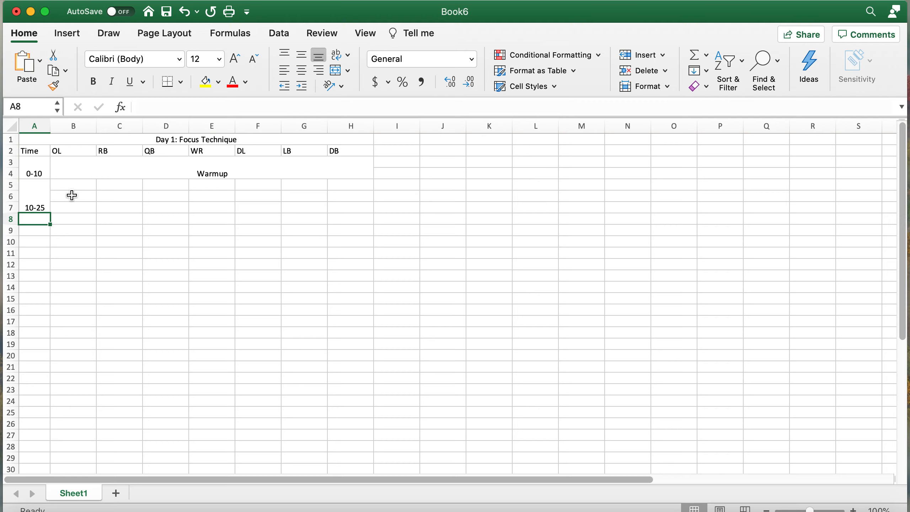
# - Merge and center B5:H5 and enter 'Open Field Tackling Circuit Station 1'
pyautogui.moveTo(68, 185); pyautogui.dragTo(334, 183)
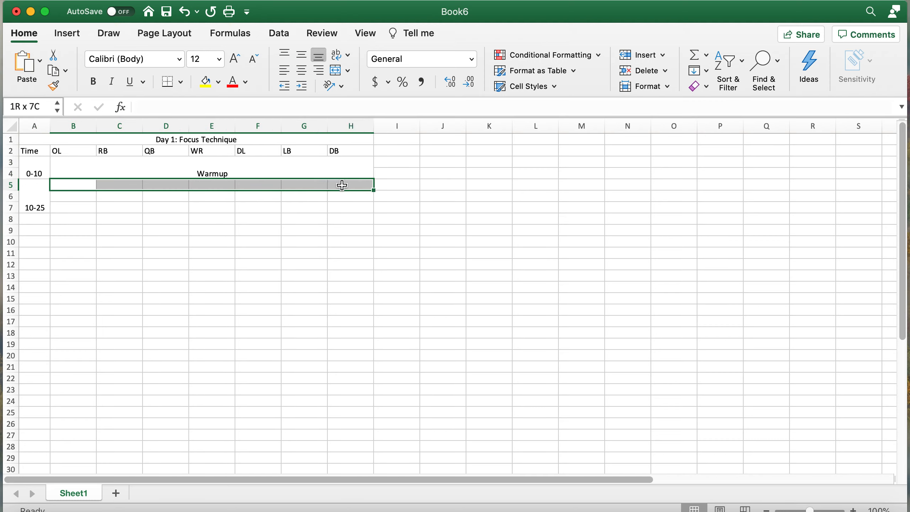
pyautogui.moveTo(342, 183); pyautogui.dragTo(342, 183)
pyautogui.click(337, 74)
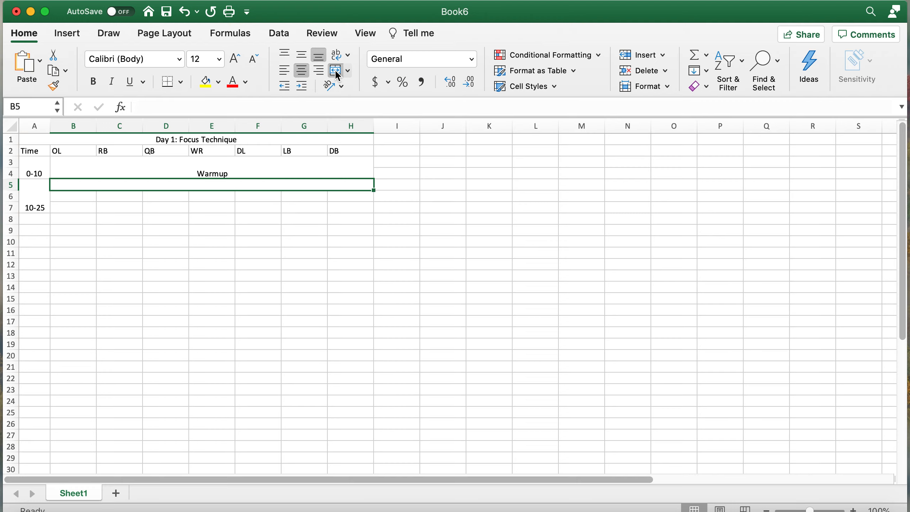
pyautogui.write('Open Field Tackling Circuit')
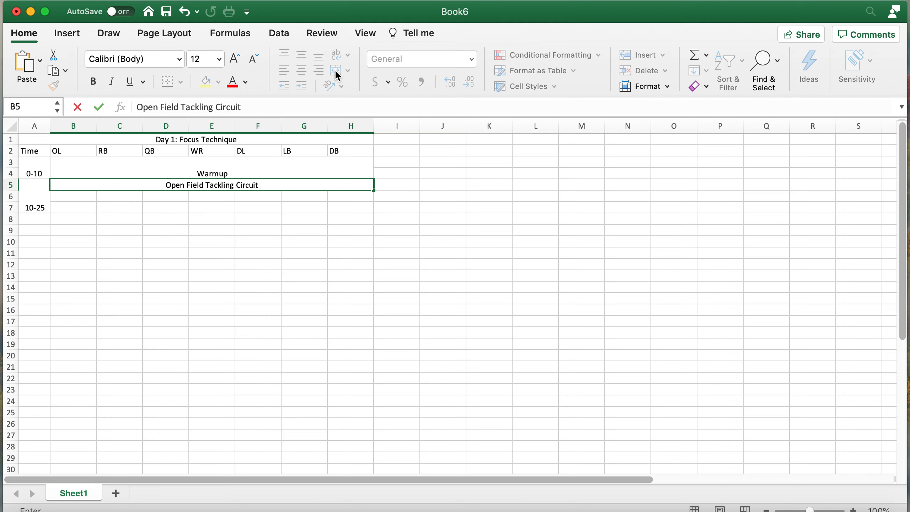
pyautogui.write(' Station 1')
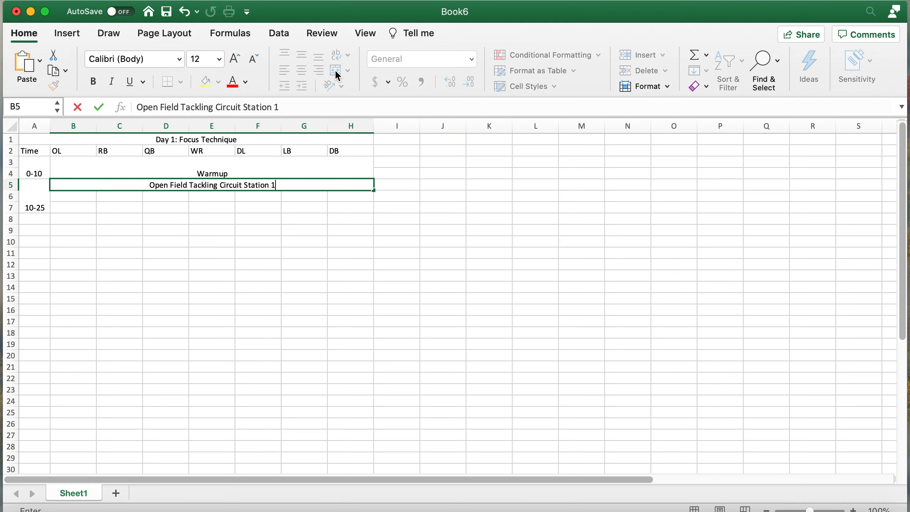
pyautogui.press('Return')
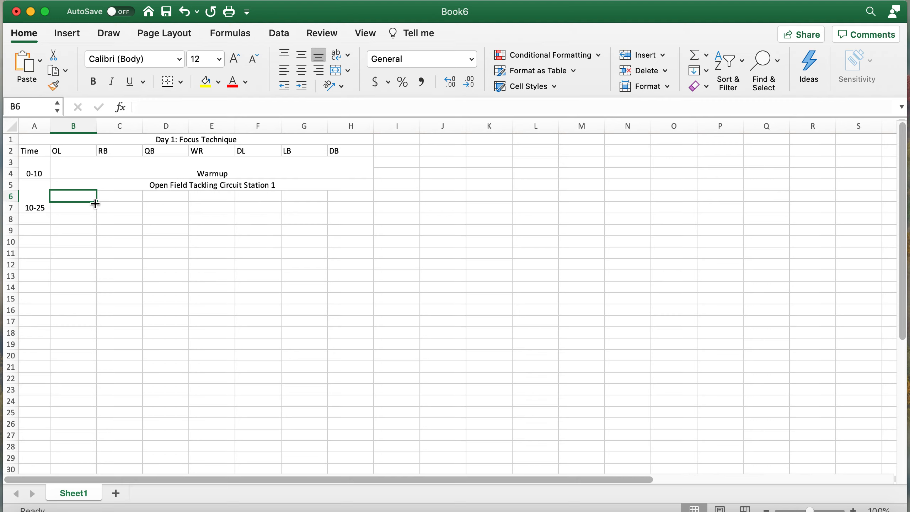
# - Merge B6:H6 and B7:H7, then fill the drill down to create Stations 2 and 3
pyautogui.moveTo(75, 194); pyautogui.dragTo(354, 197)
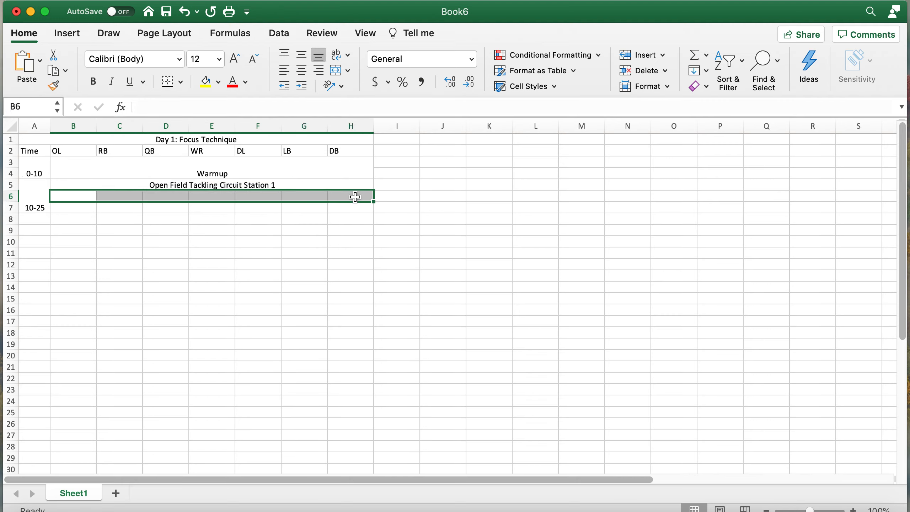
pyautogui.click(336, 70)
pyautogui.moveTo(75, 212); pyautogui.dragTo(356, 212)
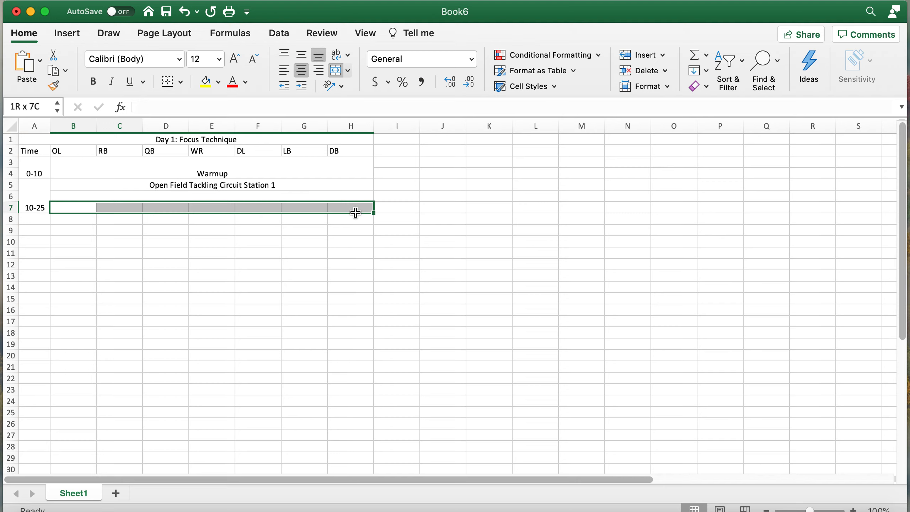
pyautogui.click(340, 73)
pyautogui.click(321, 264)
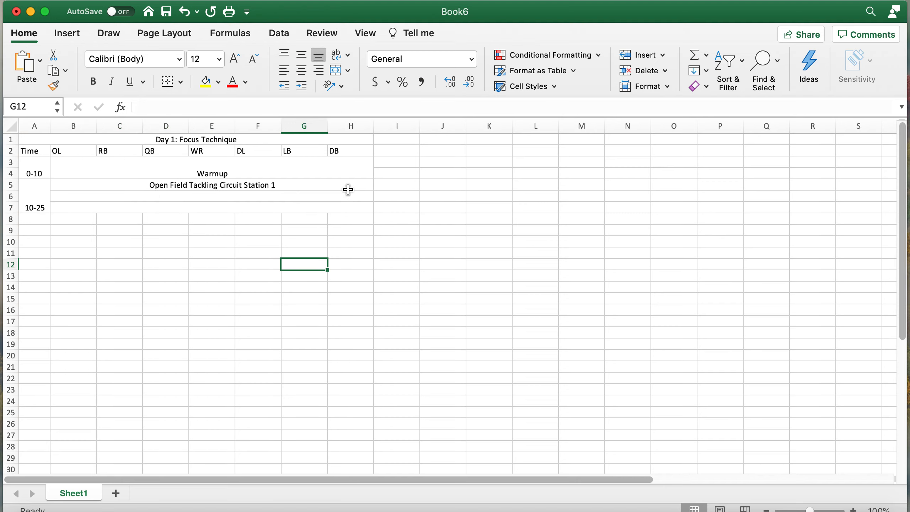
pyautogui.click(348, 185)
pyautogui.moveTo(375, 188); pyautogui.dragTo(379, 211)
pyautogui.click(281, 230)
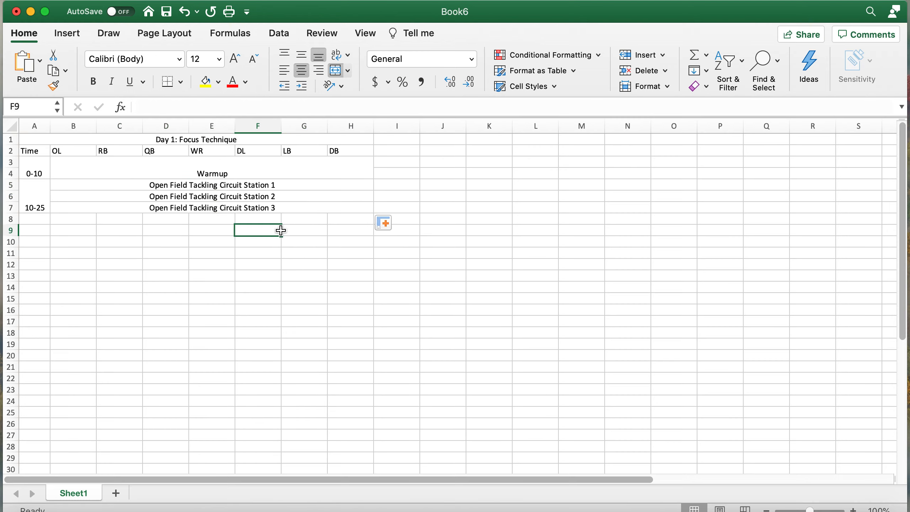
pyautogui.click(286, 196)
pyautogui.click(286, 208)
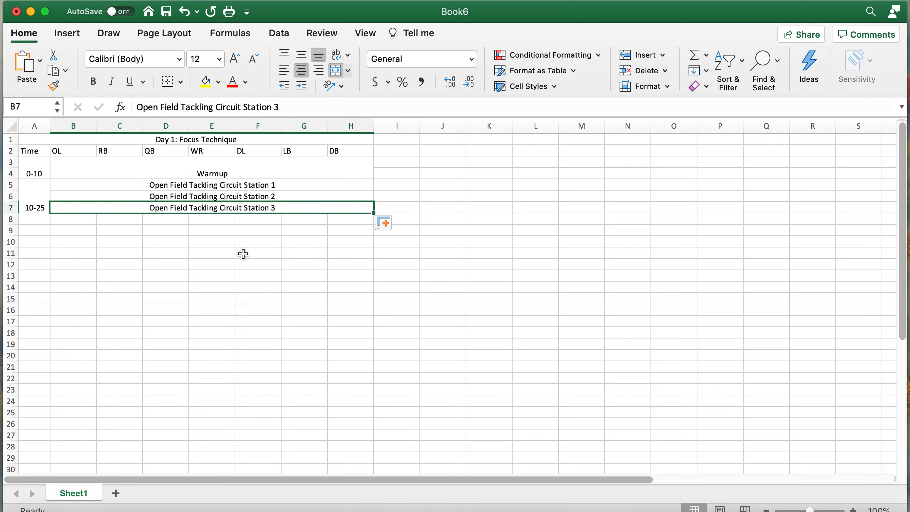
pyautogui.click(179, 252)
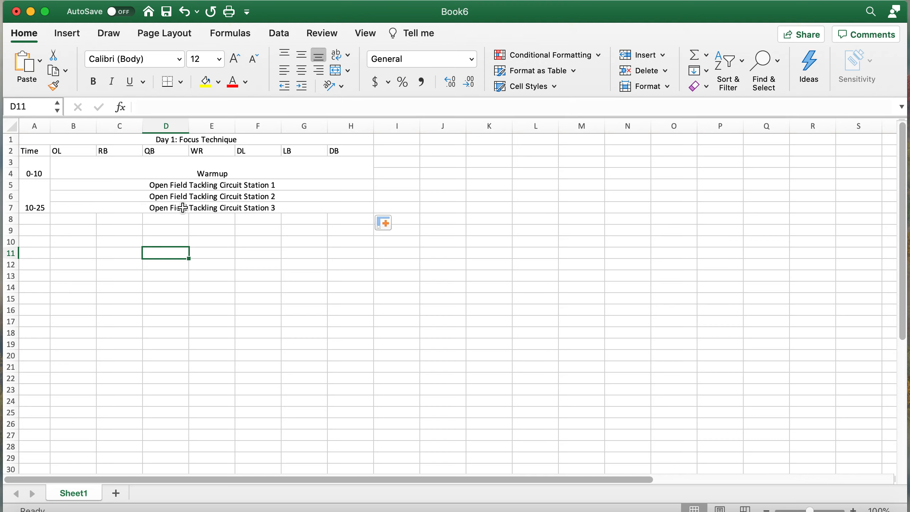
pyautogui.click(39, 219)
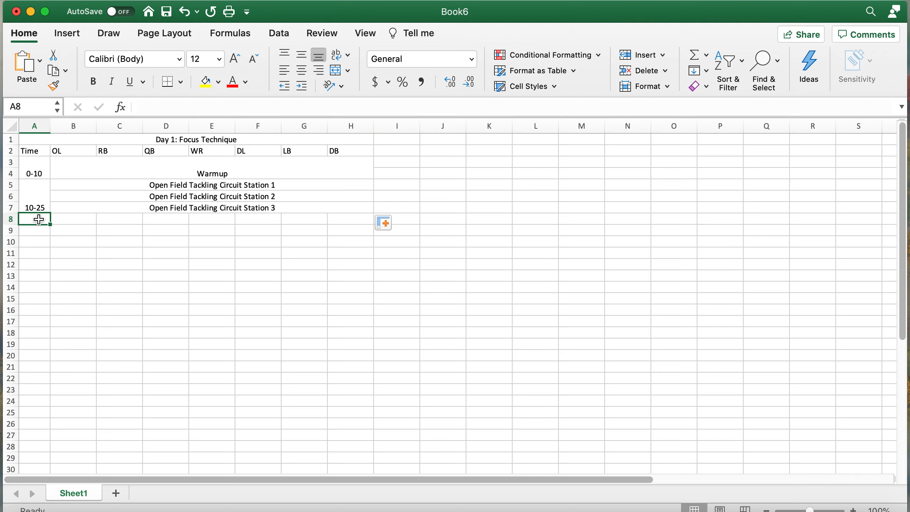
# - Merge and center A8:A13 and enter '25-55 as a text time range
pyautogui.moveTo(40, 221); pyautogui.dragTo(37, 276)
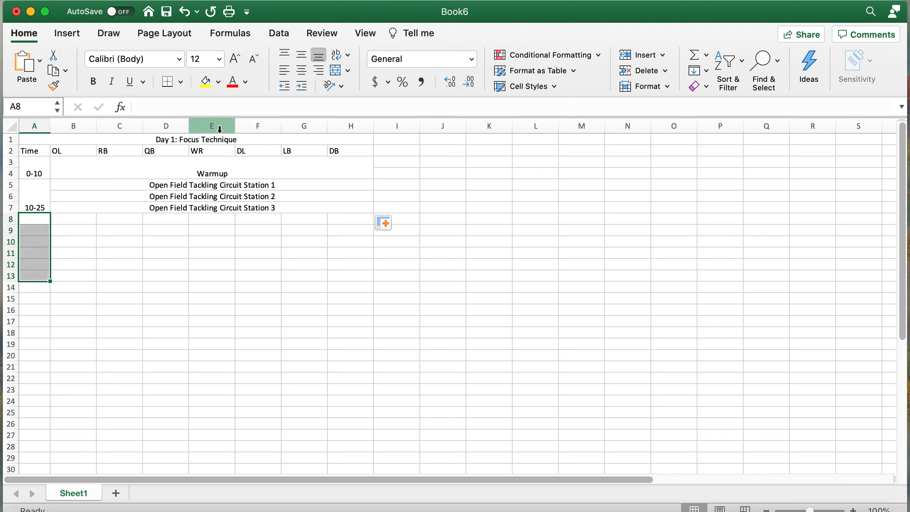
pyautogui.click(336, 71)
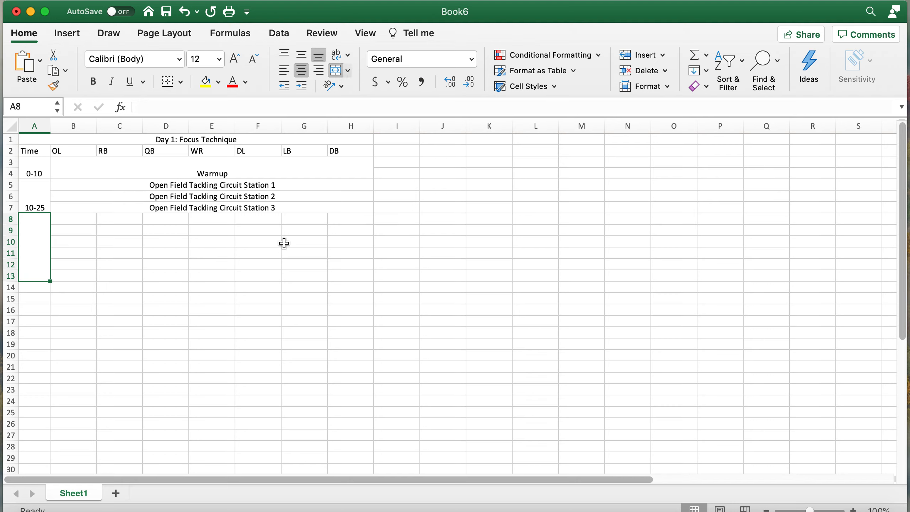
pyautogui.write("'")
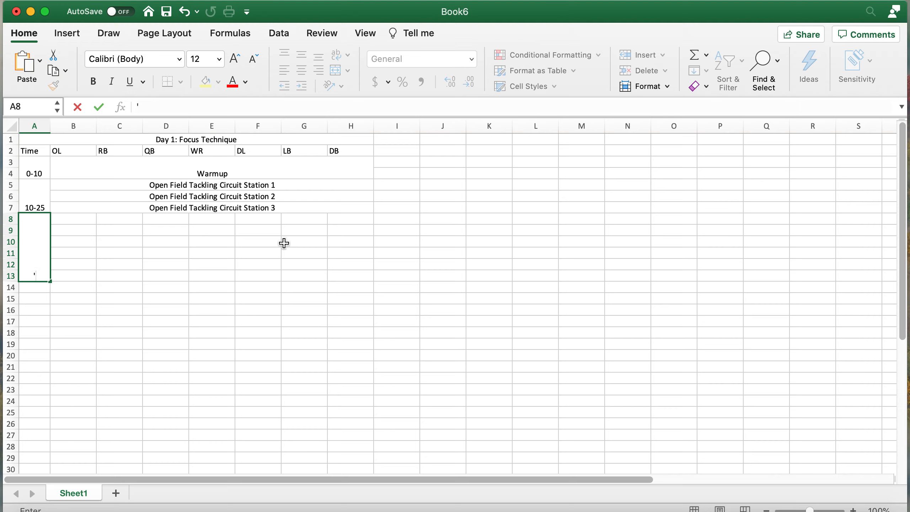
pyautogui.write('25-55')
pyautogui.press('Return')
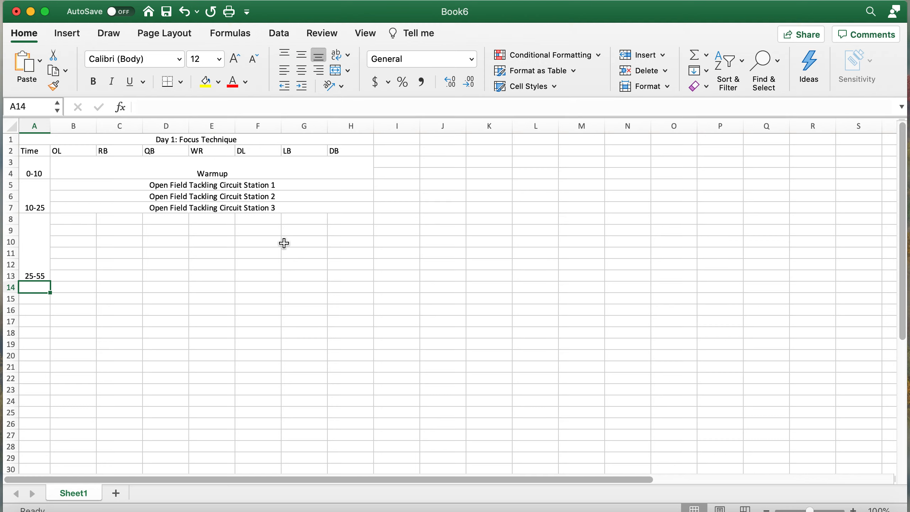
pyautogui.click(106, 260)
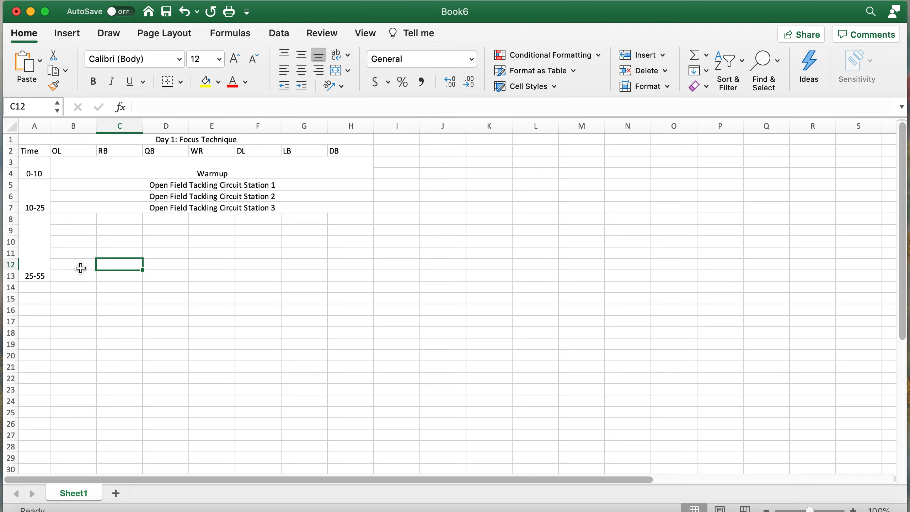
# - Merge rows 8–13 under OL and under RB, entering Indy in each block
pyautogui.moveTo(84, 219); pyautogui.dragTo(73, 262)
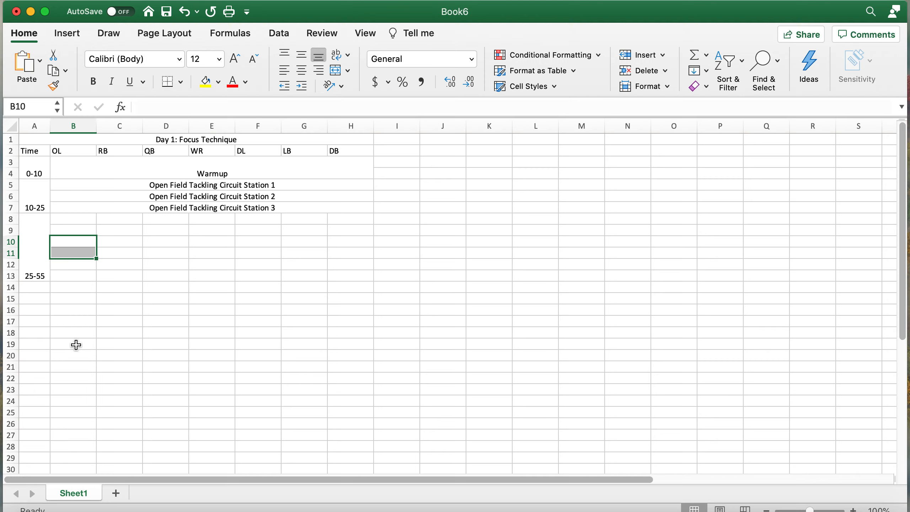
pyautogui.click(102, 284)
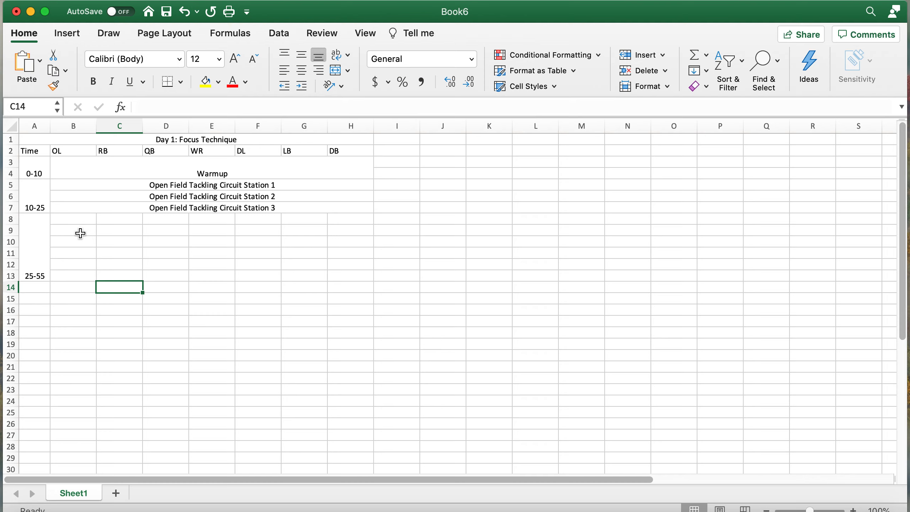
pyautogui.moveTo(72, 275); pyautogui.dragTo(86, 222)
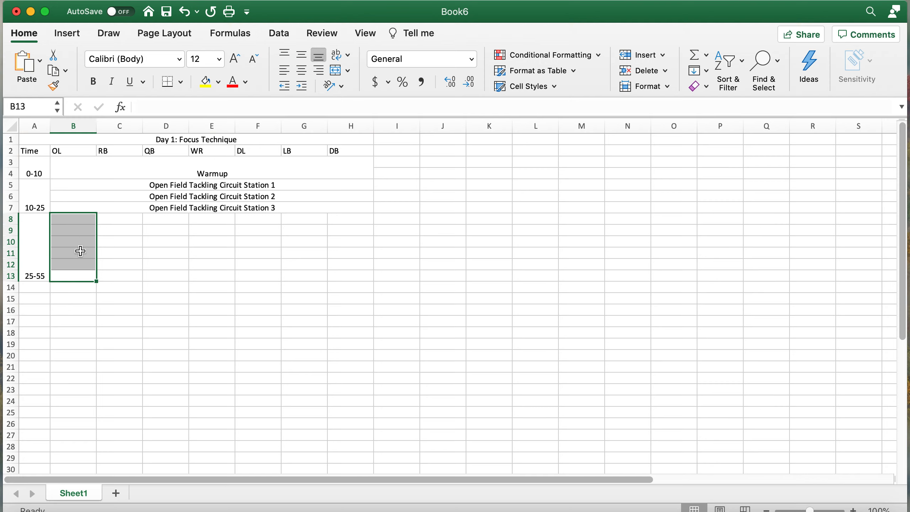
pyautogui.click(336, 71)
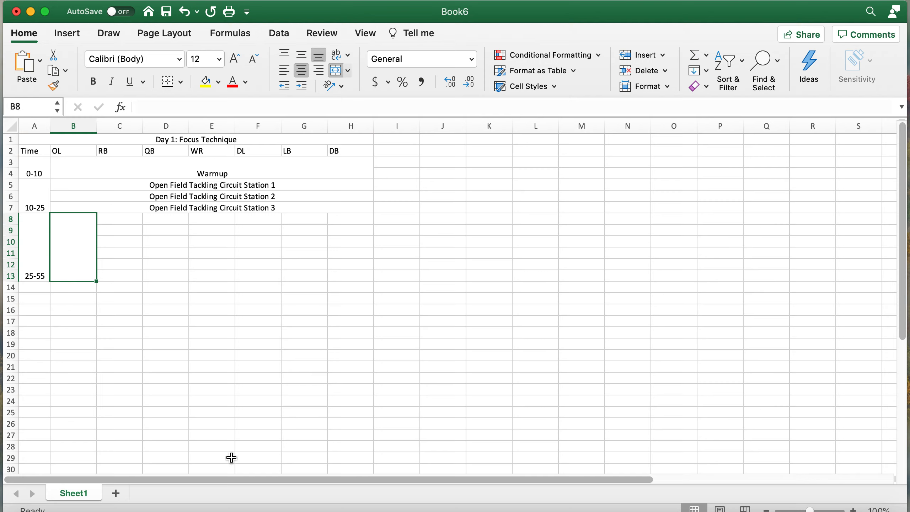
pyautogui.write('Indy')
pyautogui.press('Return')
pyautogui.moveTo(121, 275); pyautogui.dragTo(128, 216)
pyautogui.click(335, 70)
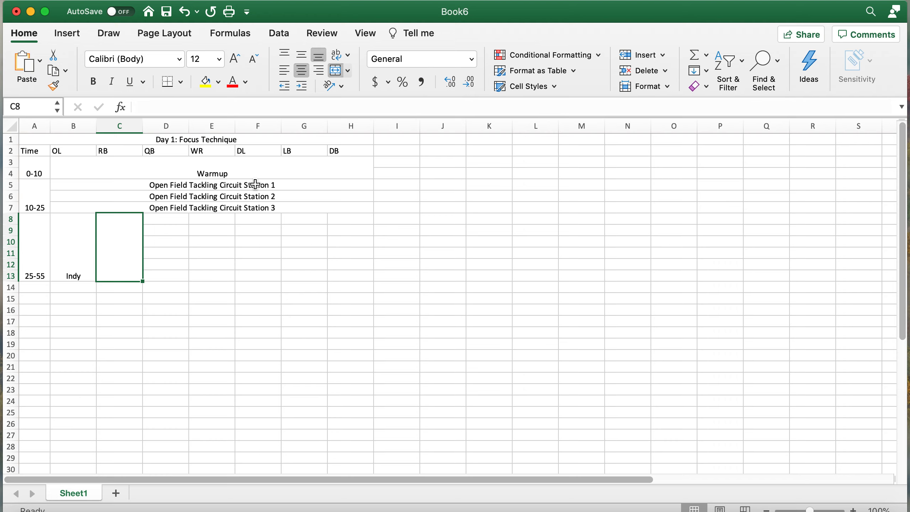
pyautogui.write('Indy')
pyautogui.click(163, 272)
# - Merge rows 8–13 under QB and under WR, entering Indy in each block
pyautogui.moveTo(163, 272); pyautogui.dragTo(164, 219)
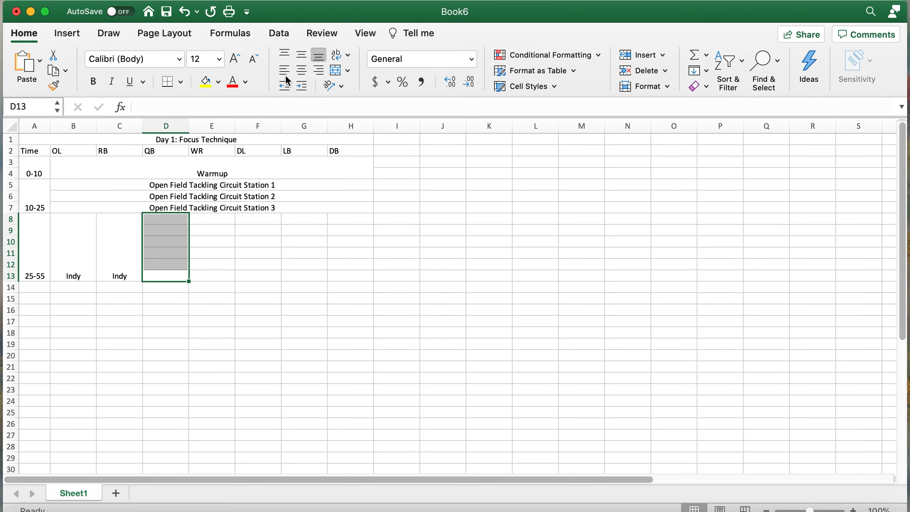
pyautogui.click(336, 71)
pyautogui.write('Indy')
pyautogui.click(214, 274)
pyautogui.moveTo(214, 274); pyautogui.dragTo(220, 216)
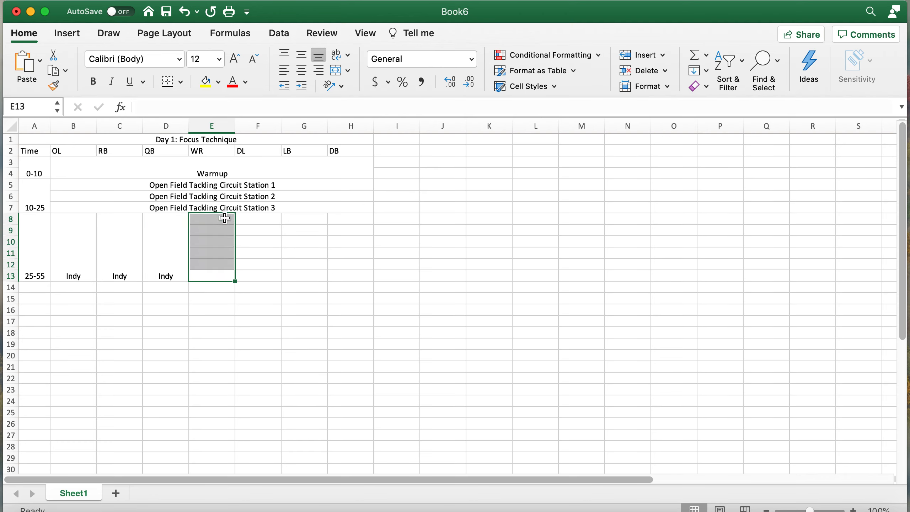
pyautogui.click(345, 68)
pyautogui.write('Indy')
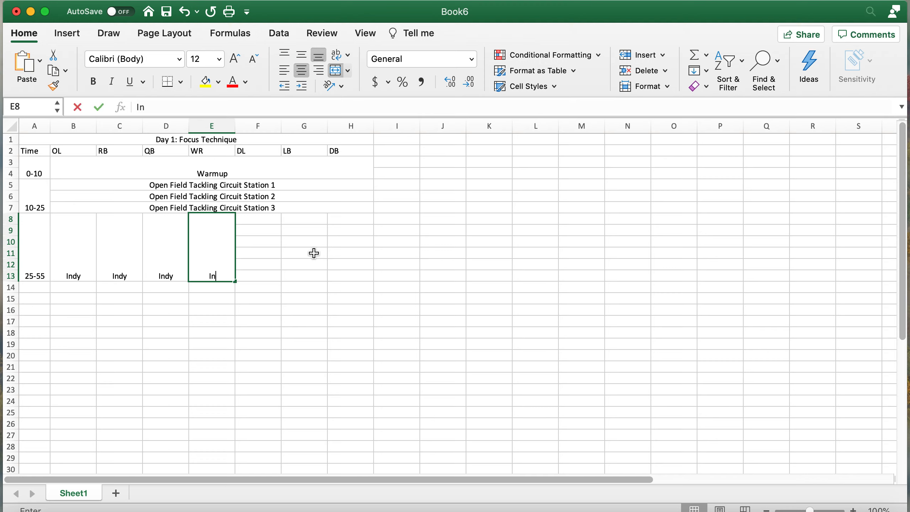
pyautogui.press('Return')
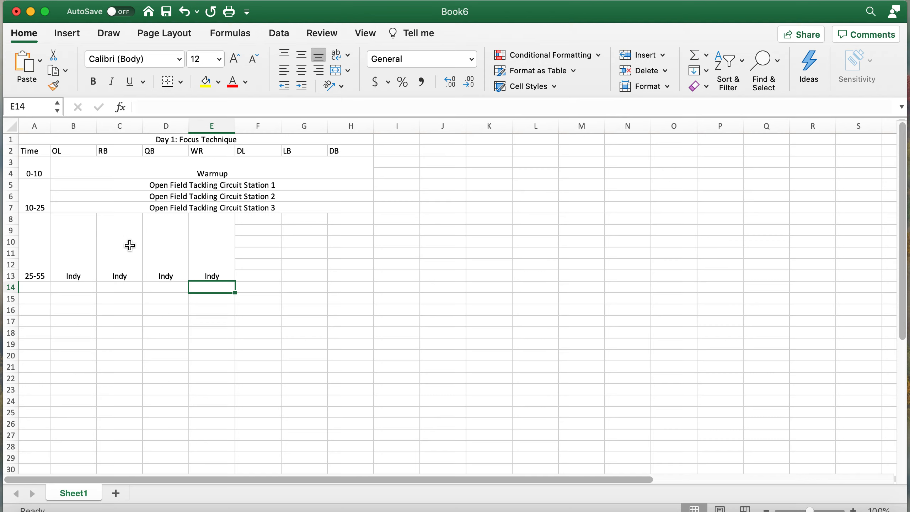
pyautogui.click(115, 247)
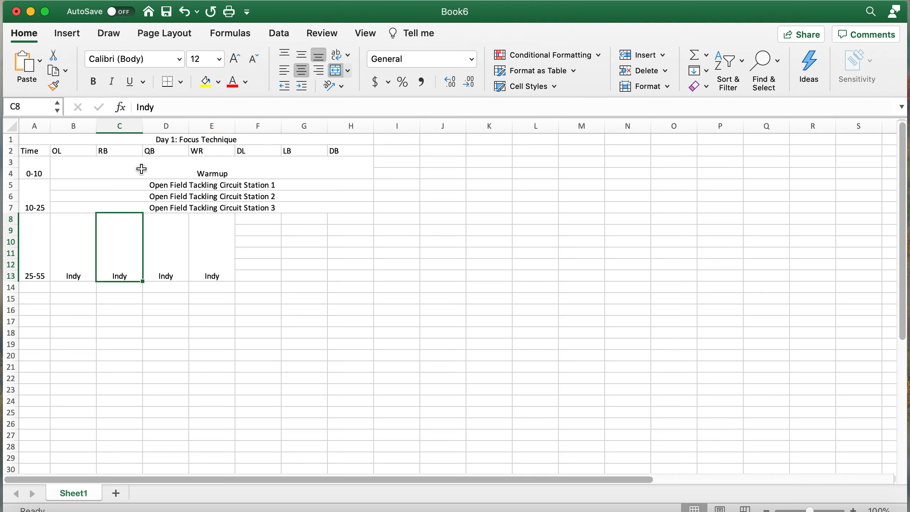
pyautogui.click(180, 253)
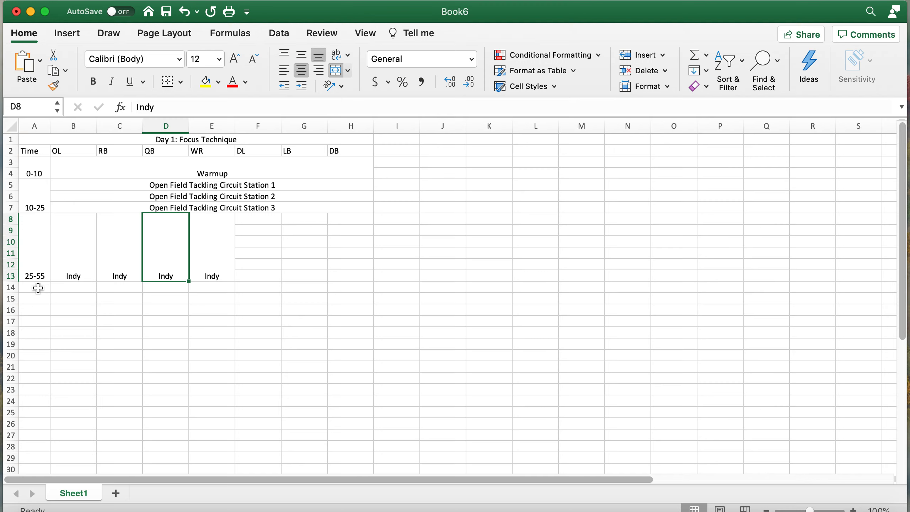
pyautogui.moveTo(39, 287); pyautogui.dragTo(38, 296)
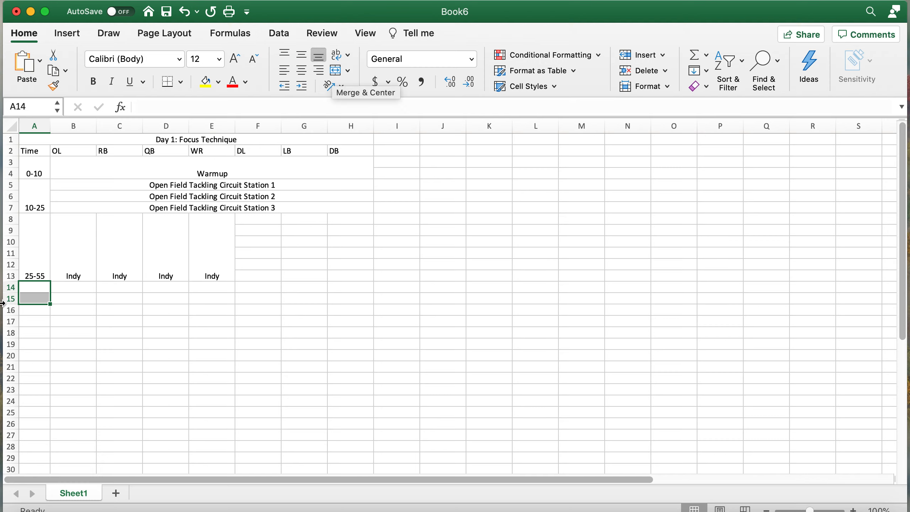
pyautogui.click(38, 288)
# - Merge A14:A15 and enter '55-65 as the time slot
pyautogui.moveTo(39, 288); pyautogui.dragTo(36, 298)
pyautogui.click(338, 76)
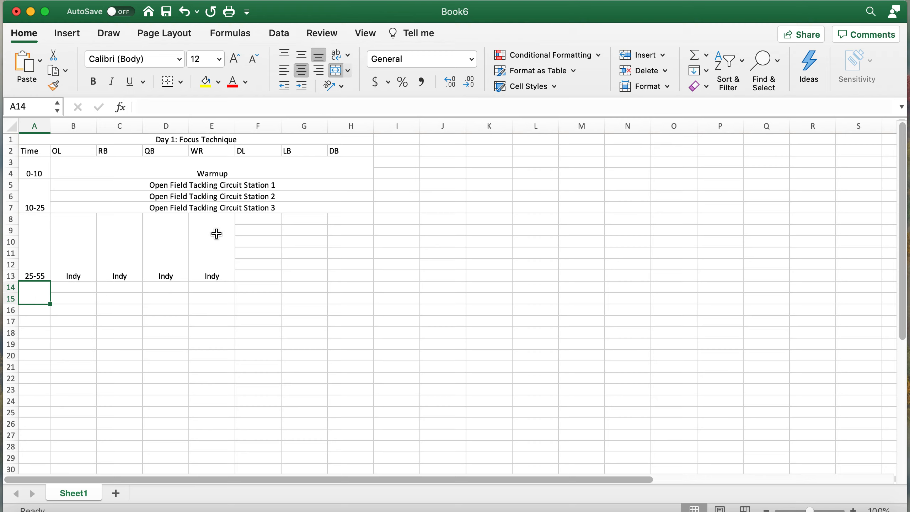
pyautogui.write("'55-")
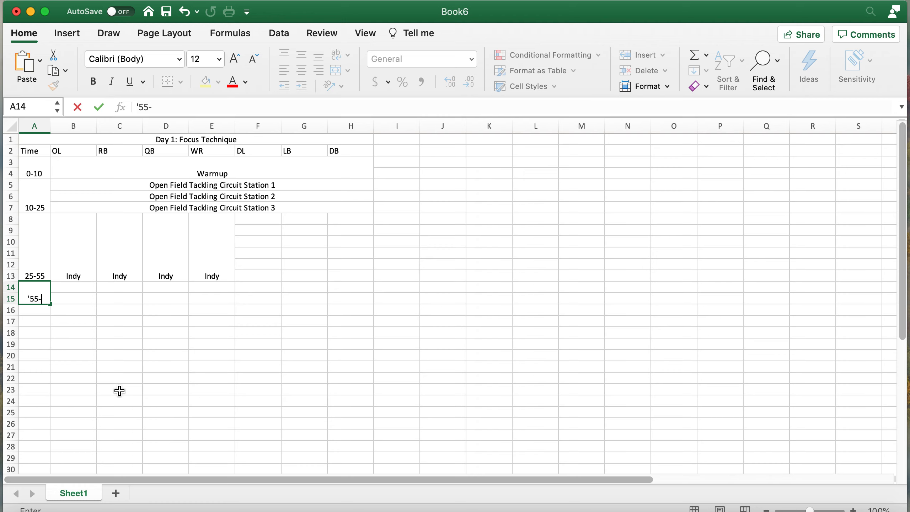
pyautogui.write('65')
pyautogui.click(124, 367)
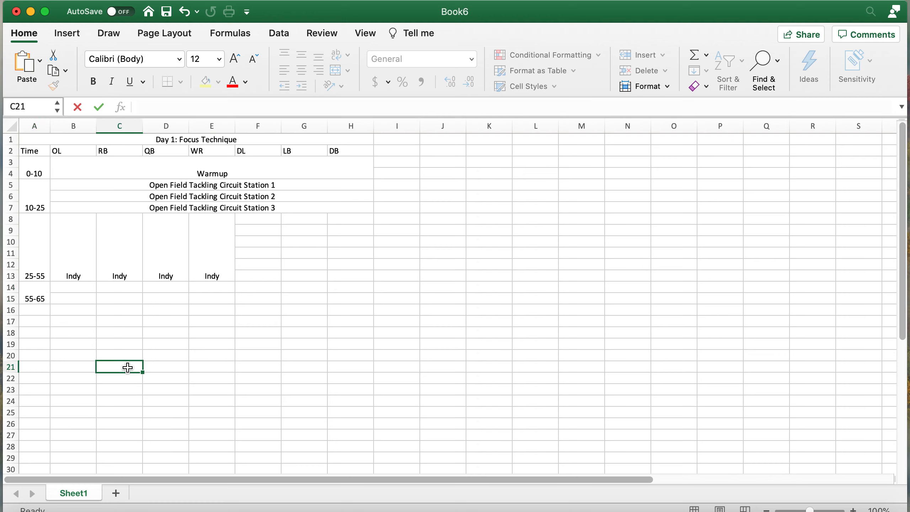
# - Merge and center B14:E15 and enter 'New Play Walk Through'
pyautogui.moveTo(76, 288); pyautogui.dragTo(213, 296)
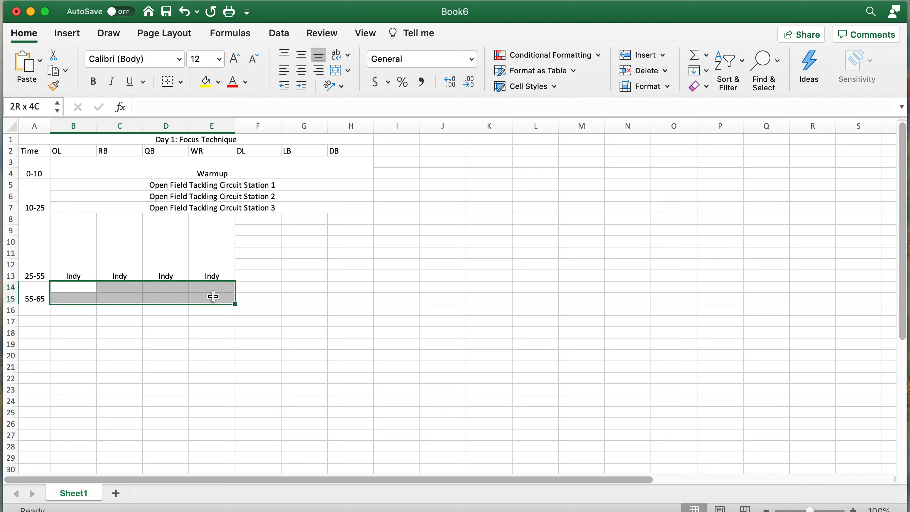
pyautogui.moveTo(213, 297); pyautogui.dragTo(214, 298)
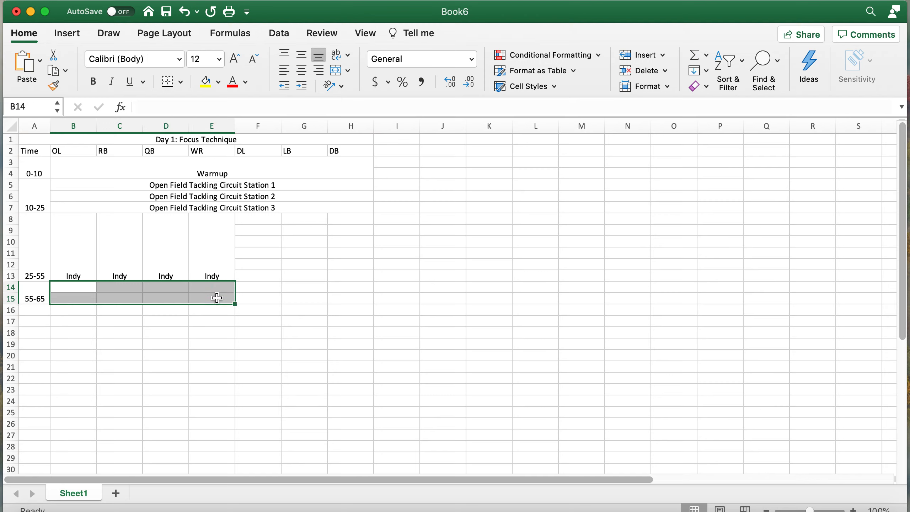
pyautogui.click(335, 70)
pyautogui.write('New ')
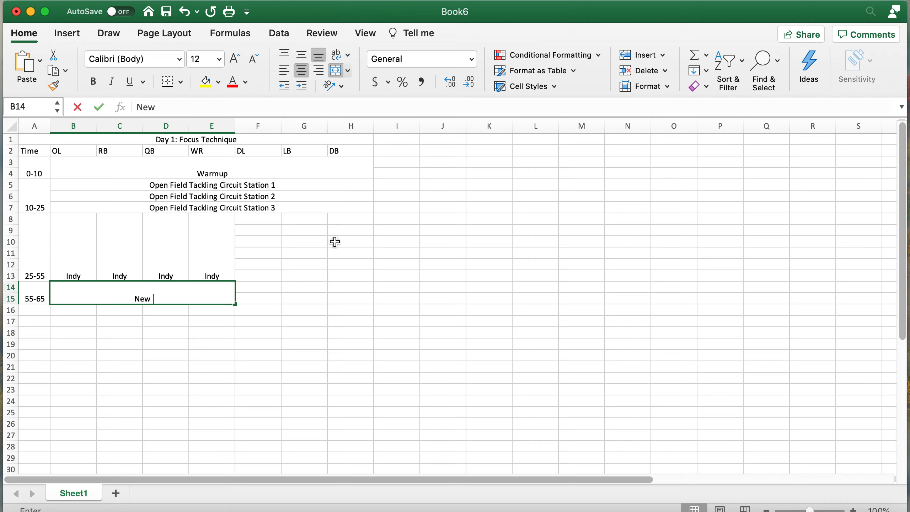
pyautogui.write('Play Wa')
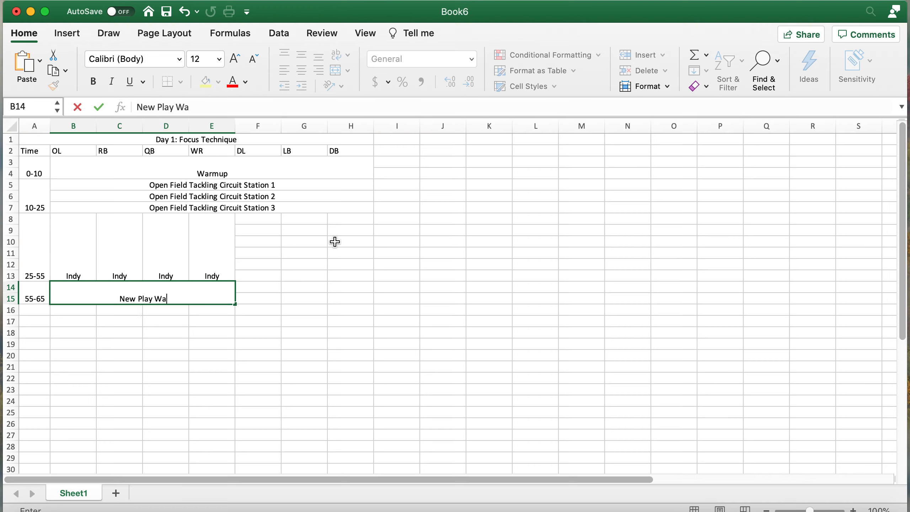
pyautogui.write('lk Through')
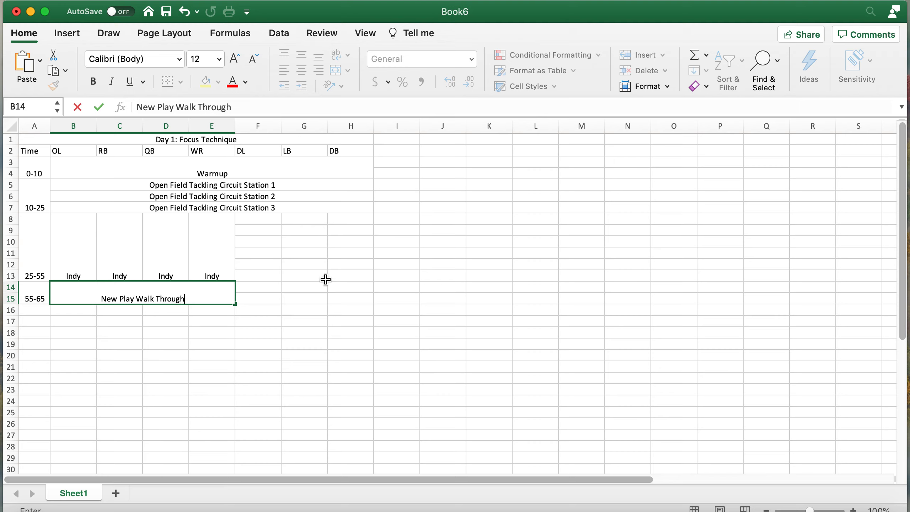
pyautogui.press('Return')
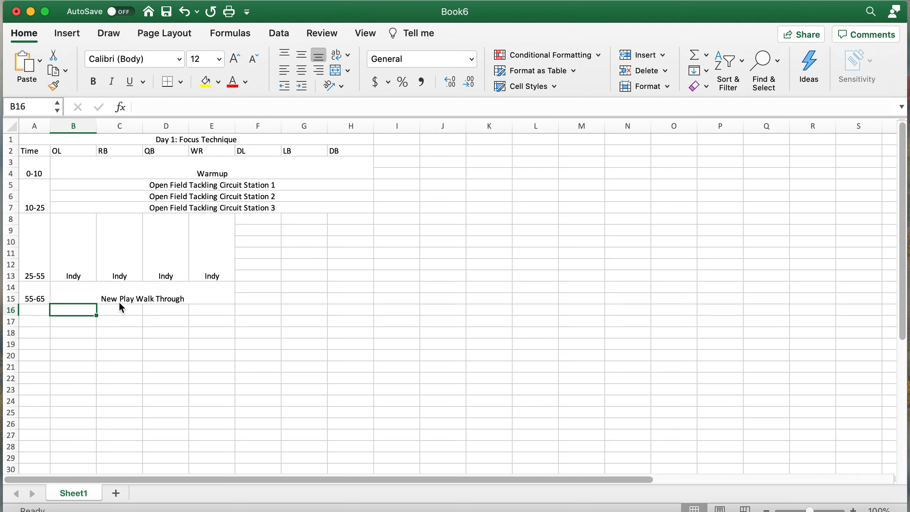
pyautogui.click(40, 310)
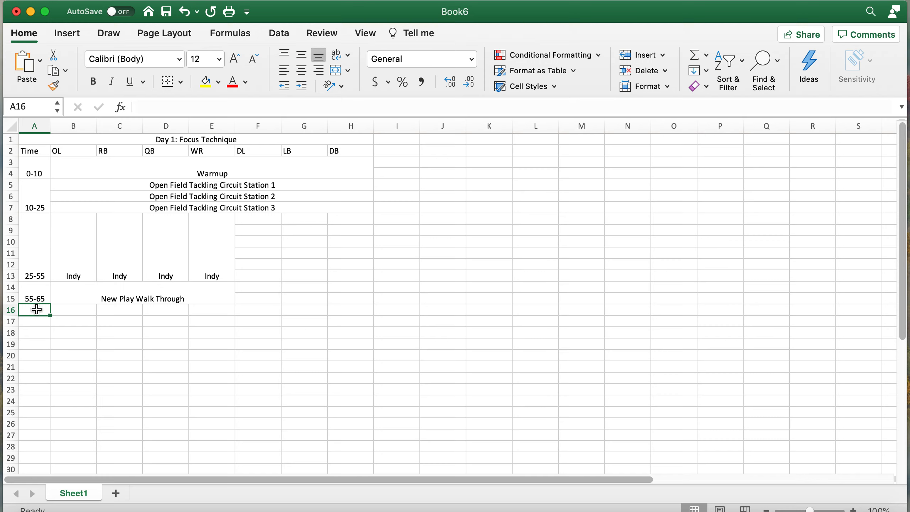
# - Merge and center A16:A18 and enter '65-80 as a text time range
pyautogui.moveTo(37, 312); pyautogui.dragTo(36, 332)
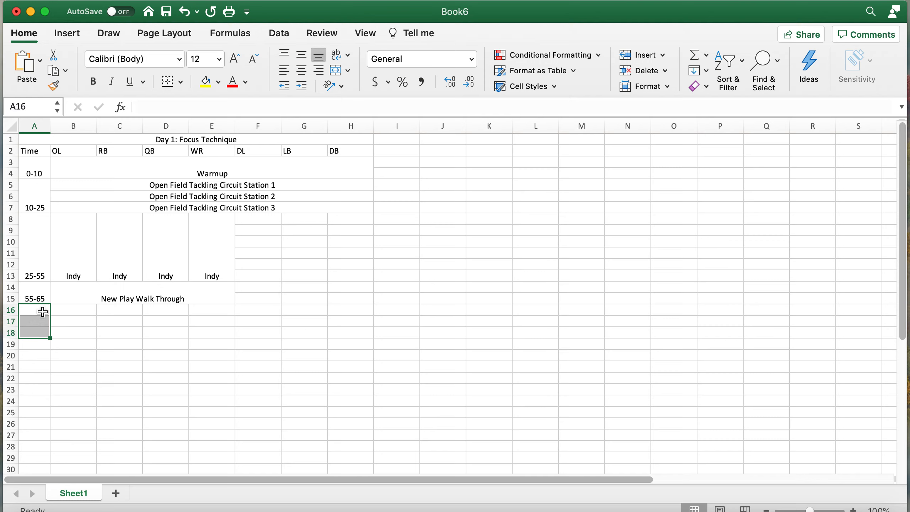
pyautogui.click(339, 74)
pyautogui.write("'")
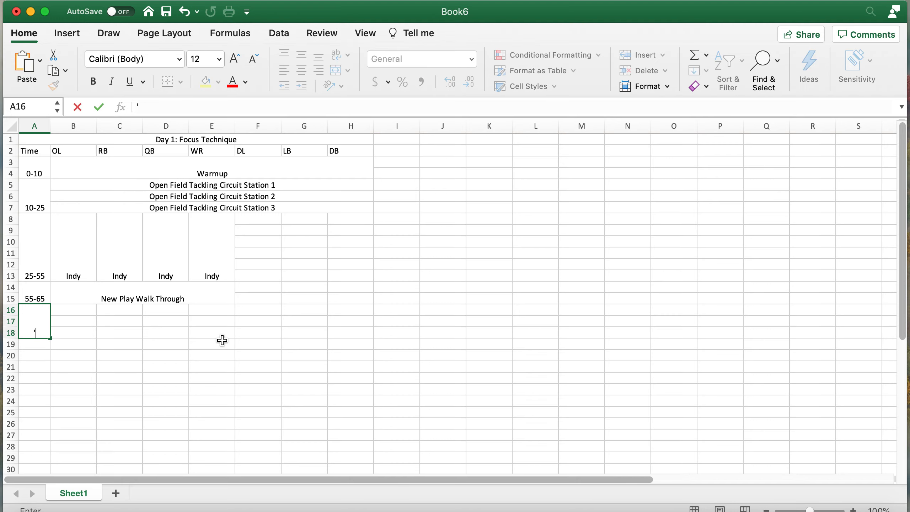
pyautogui.write('65-80')
pyautogui.press('Return')
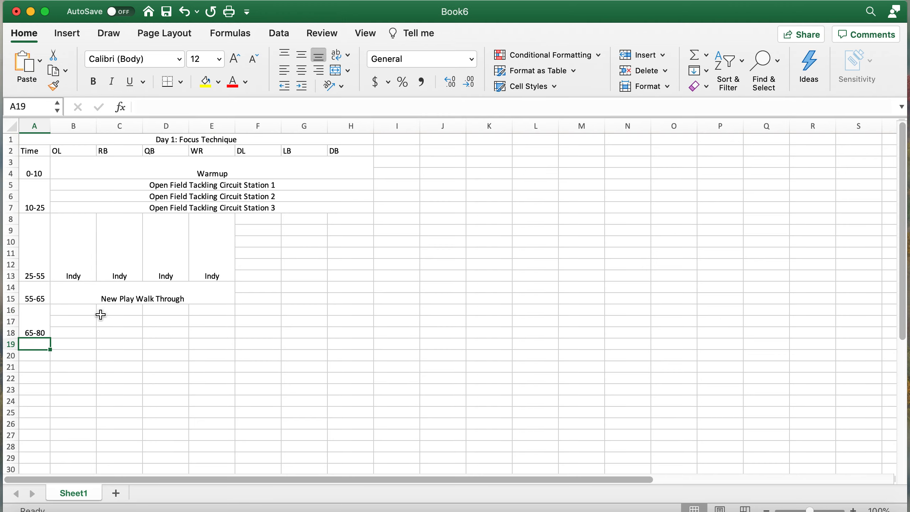
pyautogui.moveTo(75, 310); pyautogui.dragTo(371, 312)
# - Merge & Center B16:H16, B17:H17 and B18:H18 as three separate rows
pyautogui.click(336, 71)
pyautogui.moveTo(77, 319); pyautogui.dragTo(346, 318)
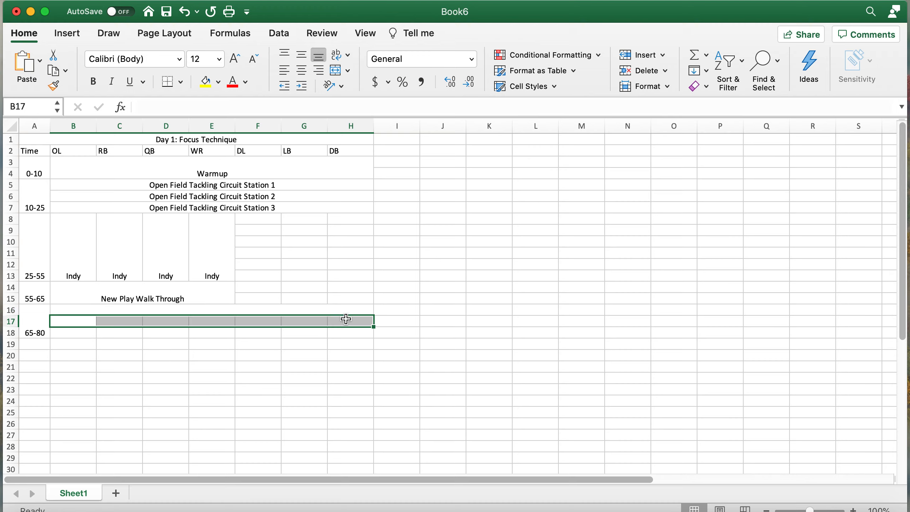
pyautogui.click(337, 71)
pyautogui.moveTo(73, 333); pyautogui.dragTo(367, 334)
pyautogui.click(335, 71)
pyautogui.click(170, 399)
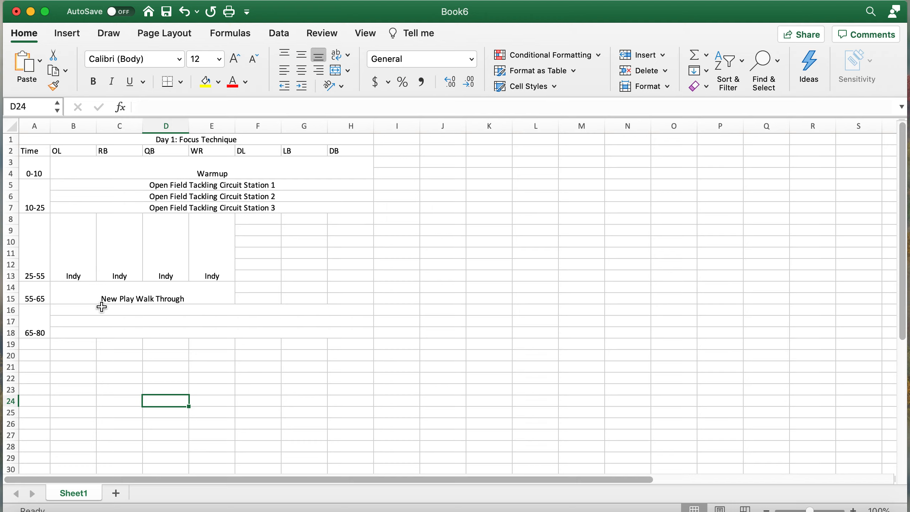
# - Enter ST Blocking Station 1 in B16 and fill down to Station 3 in row 18
pyautogui.click(65, 310)
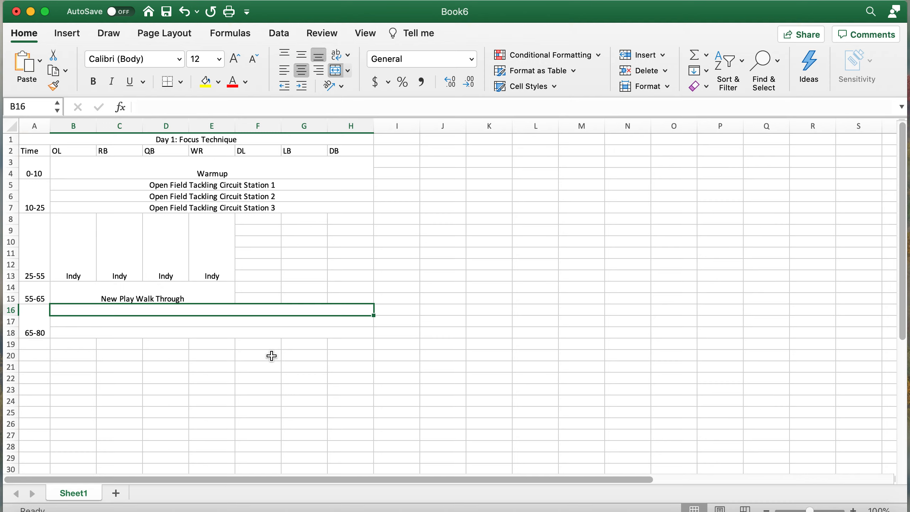
pyautogui.write('ST Blocking Station 1')
pyautogui.press('Return')
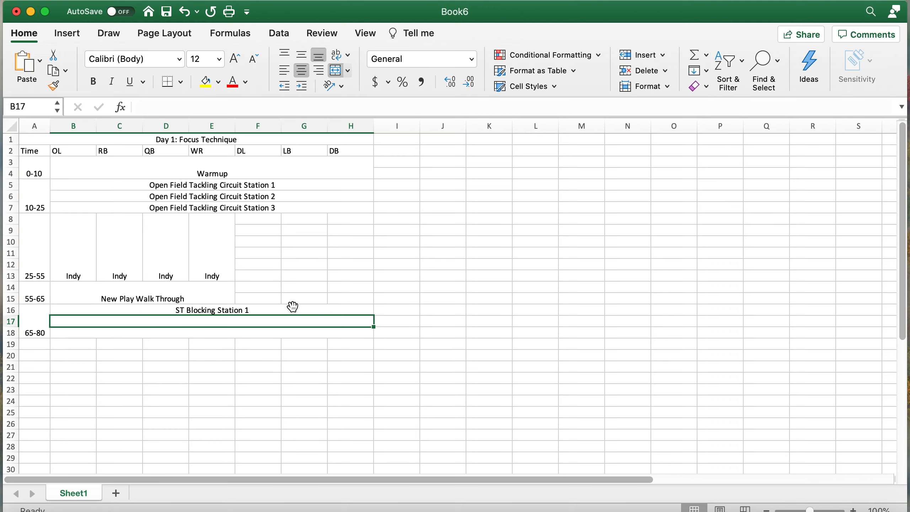
pyautogui.click(292, 306)
pyautogui.moveTo(373, 315); pyautogui.dragTo(374, 336)
pyautogui.click(166, 387)
pyautogui.scroll(-3, 165, 387)
pyautogui.scroll(3, 165, 359)
pyautogui.click(36, 342)
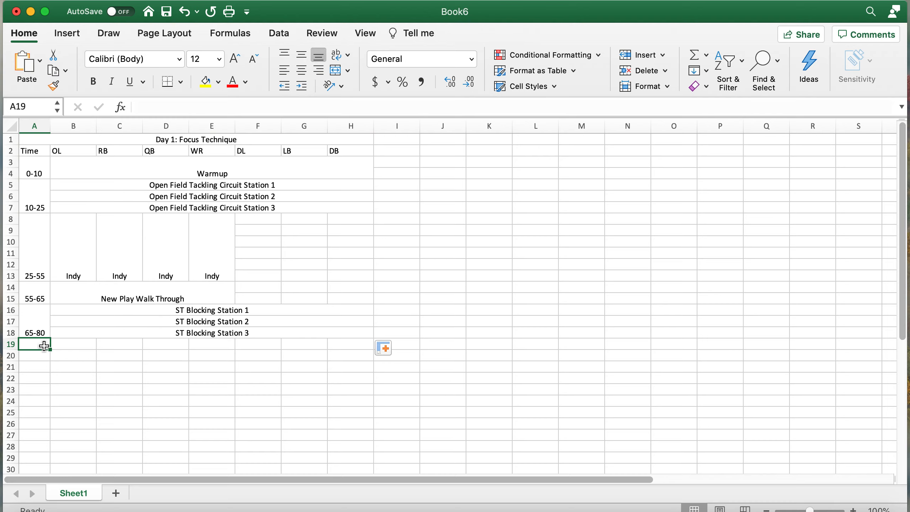
# - Merge A19:A24 into one cell and enter the 80-110 time label
pyautogui.scroll(-3, 44, 345)
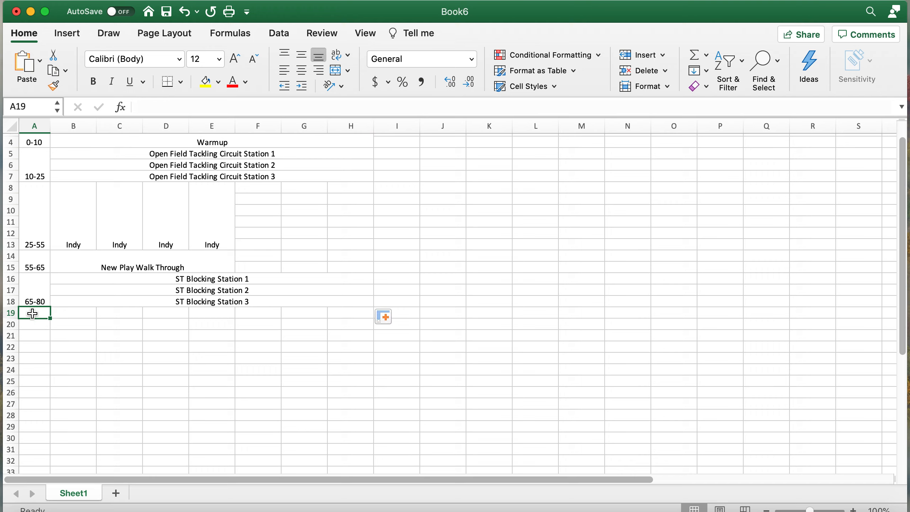
pyautogui.moveTo(32, 313); pyautogui.dragTo(40, 371)
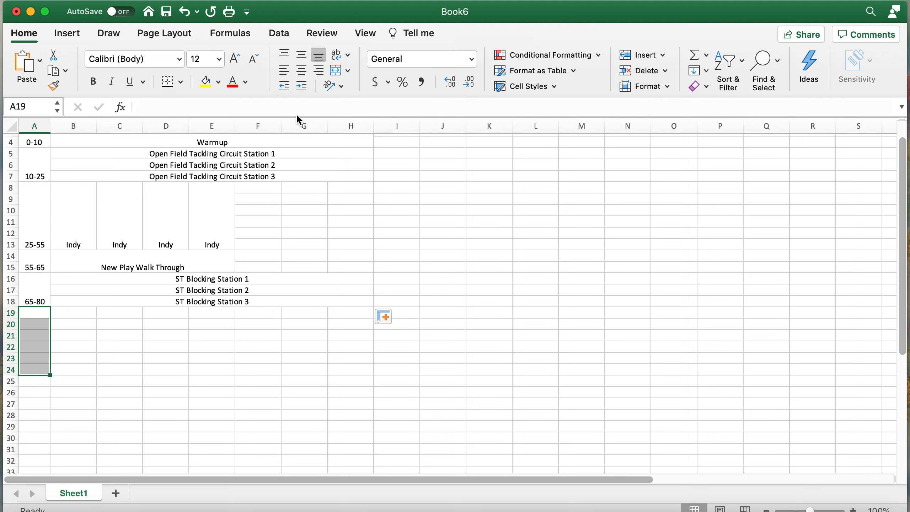
pyautogui.click(335, 70)
pyautogui.write("'")
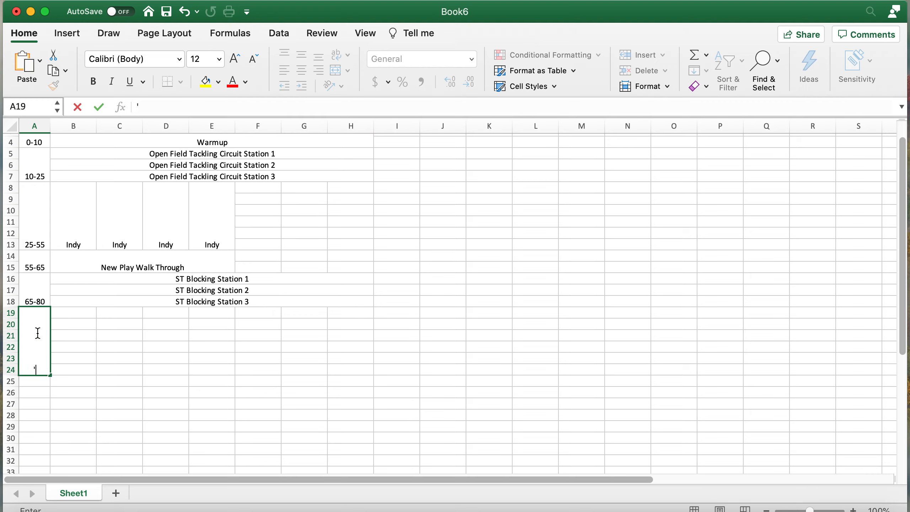
pyautogui.write('80-')
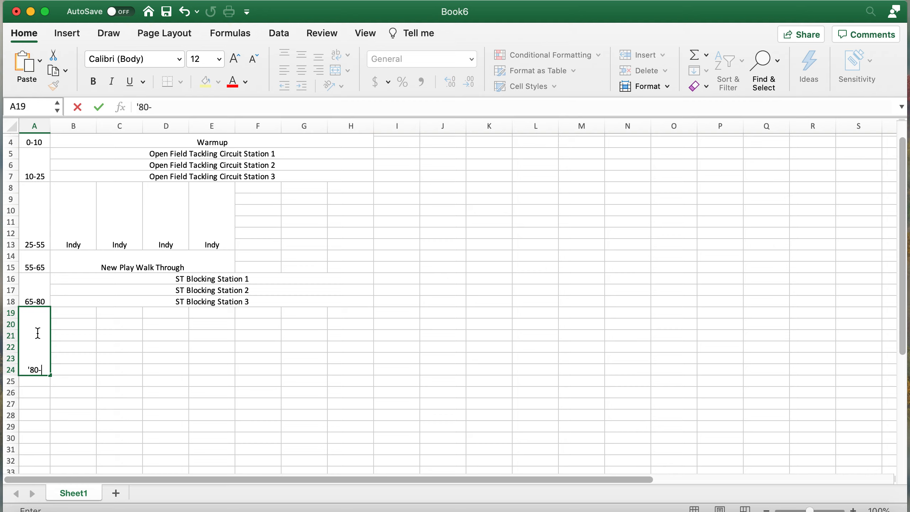
pyautogui.write('110')
pyautogui.press('Return')
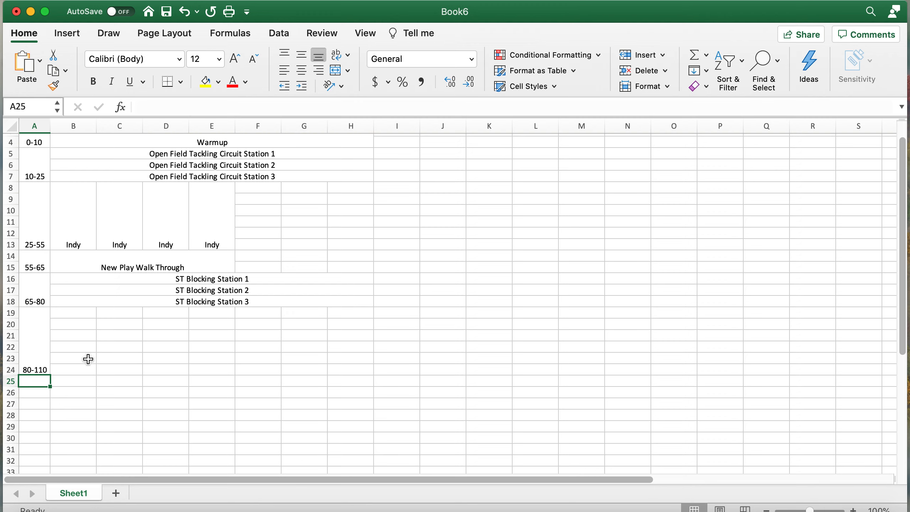
pyautogui.scroll(3, 87, 357)
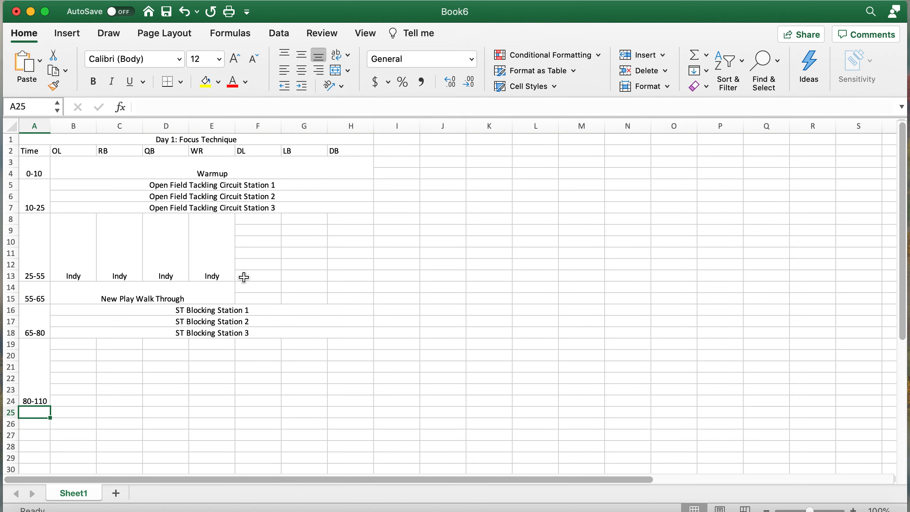
pyautogui.click(250, 342)
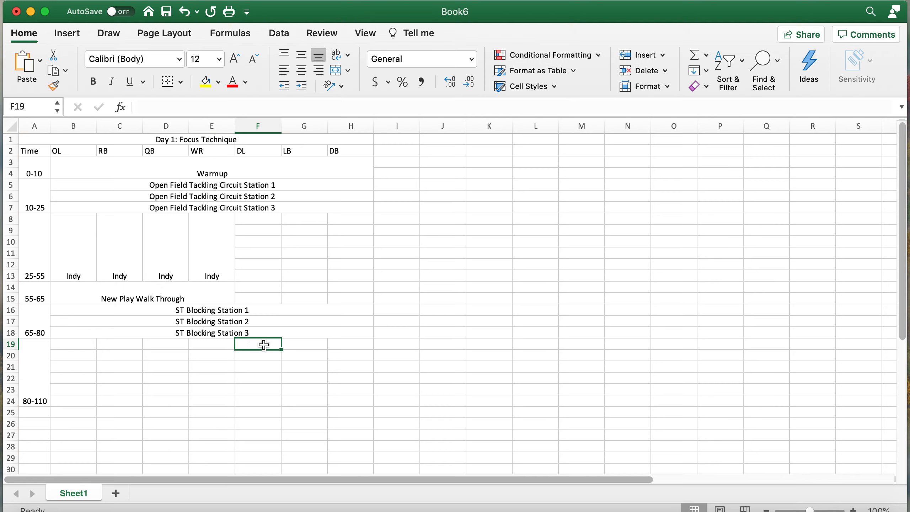
# - Merge F19:F24 and G19:G24 and enter Indy in each for DL and LB
pyautogui.moveTo(262, 344); pyautogui.dragTo(254, 394)
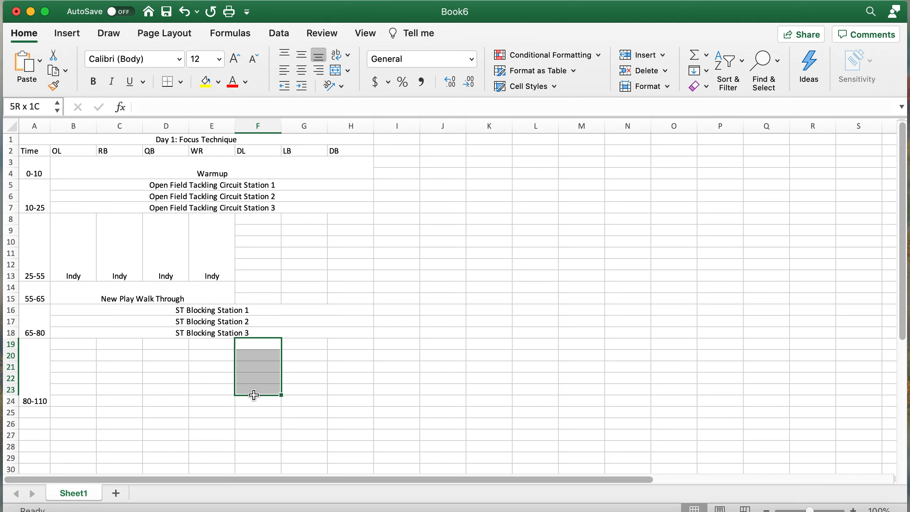
pyautogui.moveTo(254, 394); pyautogui.dragTo(253, 399)
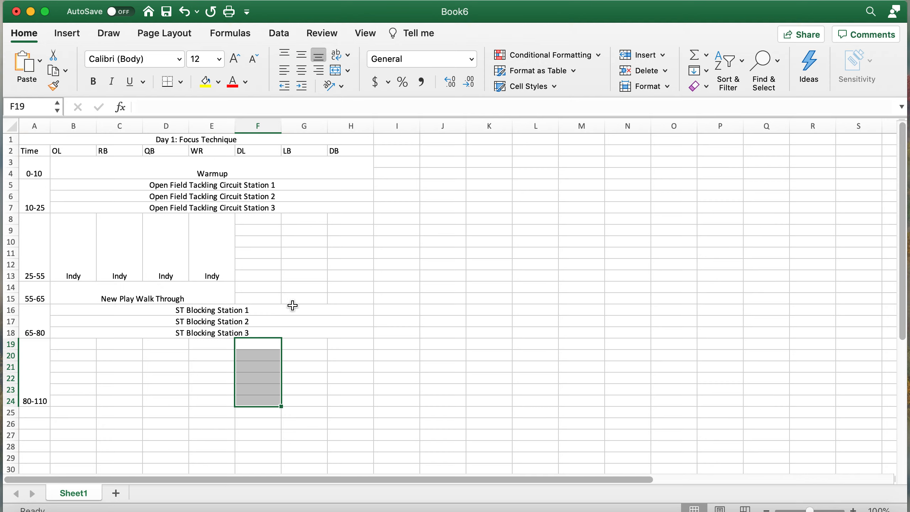
pyautogui.click(336, 73)
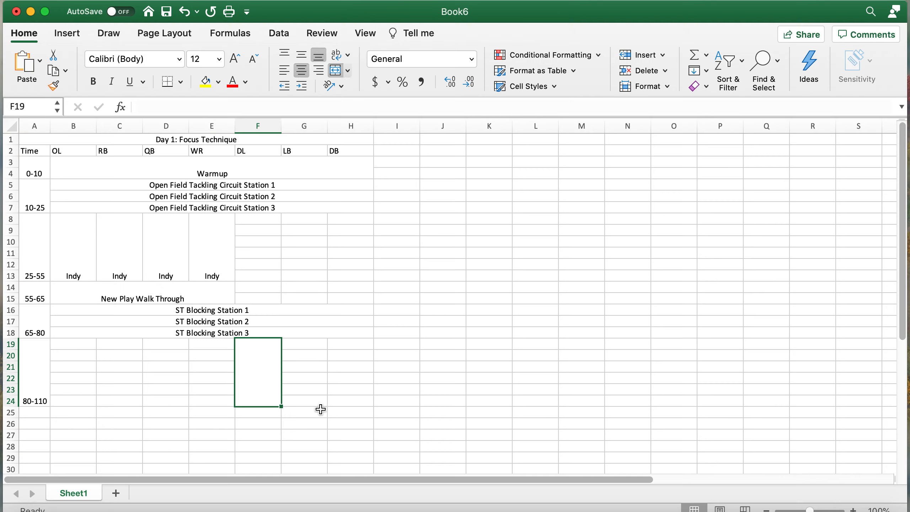
pyautogui.write('I')
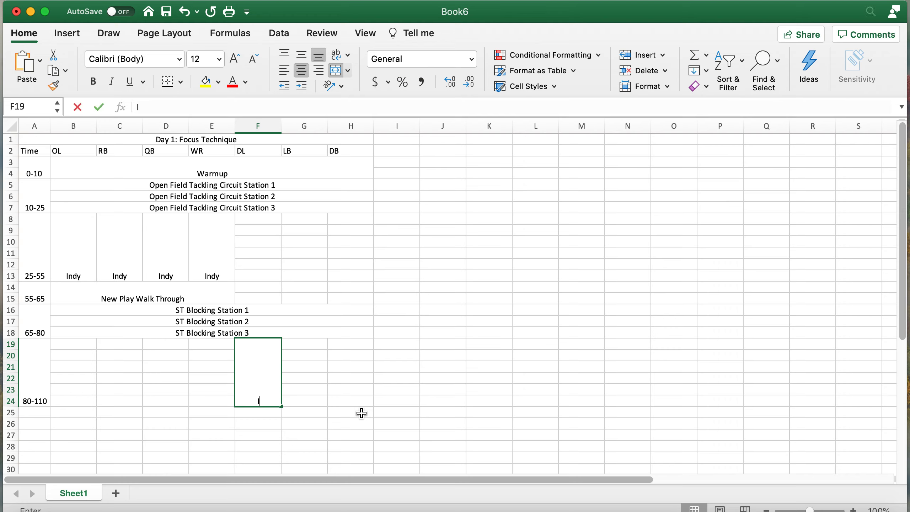
pyautogui.moveTo(306, 400); pyautogui.dragTo(309, 346)
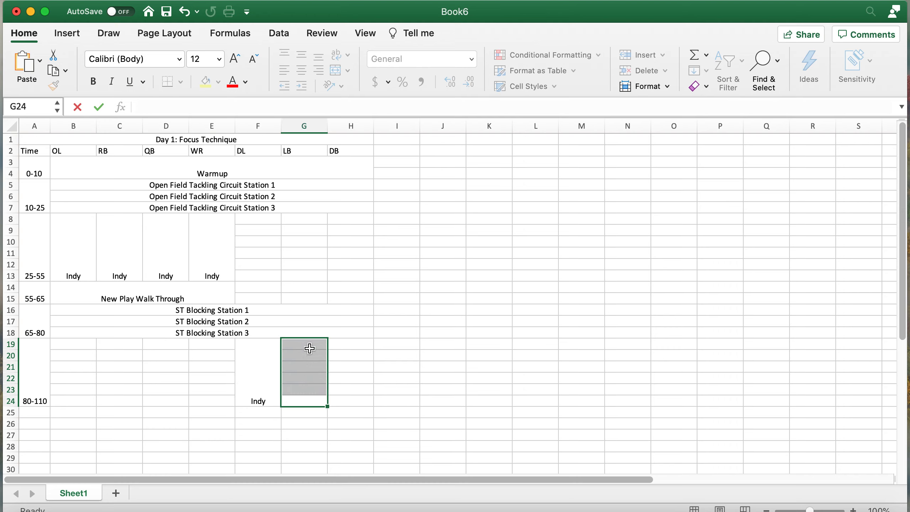
pyautogui.click(337, 72)
pyautogui.write('Indy')
# - Merge H19:H24 and D19:D24 and enter Indy in each for DB and QB
pyautogui.moveTo(355, 398); pyautogui.dragTo(345, 343)
pyautogui.click(335, 72)
pyautogui.write('Indy')
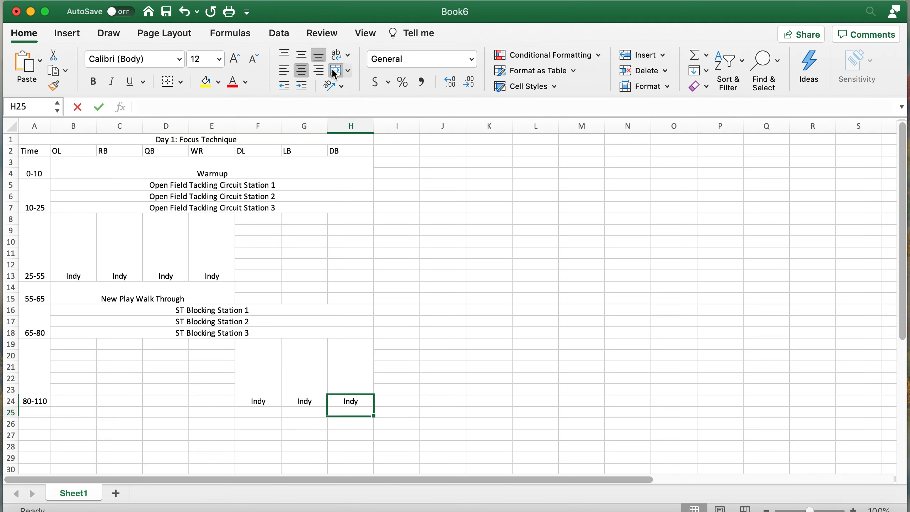
pyautogui.press('Return')
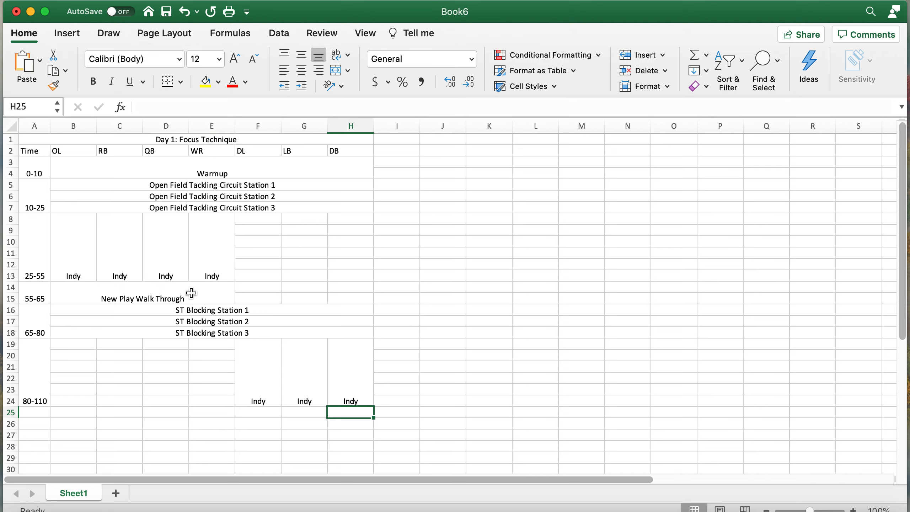
pyautogui.moveTo(166, 343); pyautogui.dragTo(163, 396)
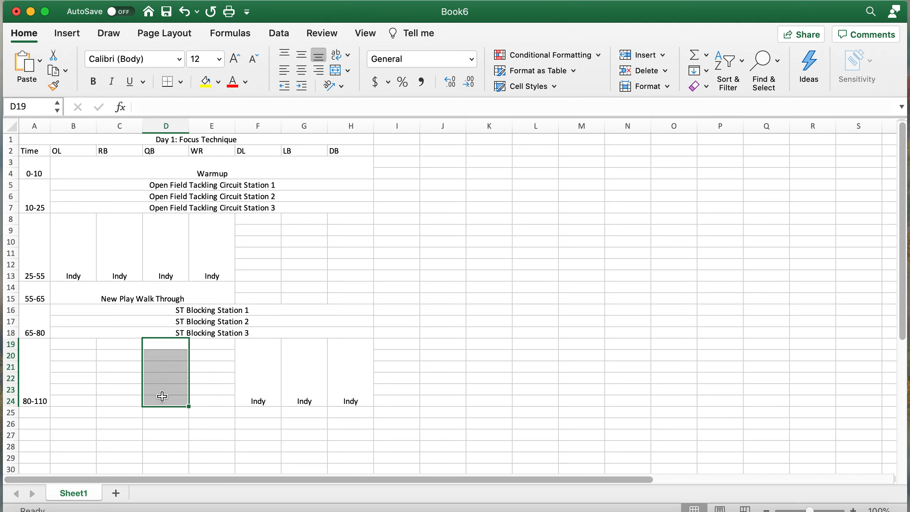
pyautogui.click(335, 72)
pyautogui.write('Indy')
pyautogui.press('Return')
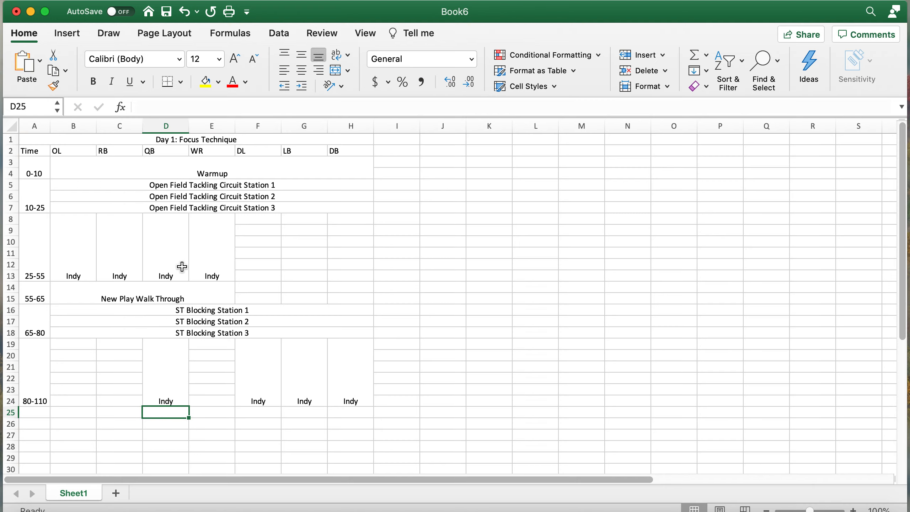
pyautogui.scroll(-4, 181, 287)
pyautogui.scroll(-8, 182, 311)
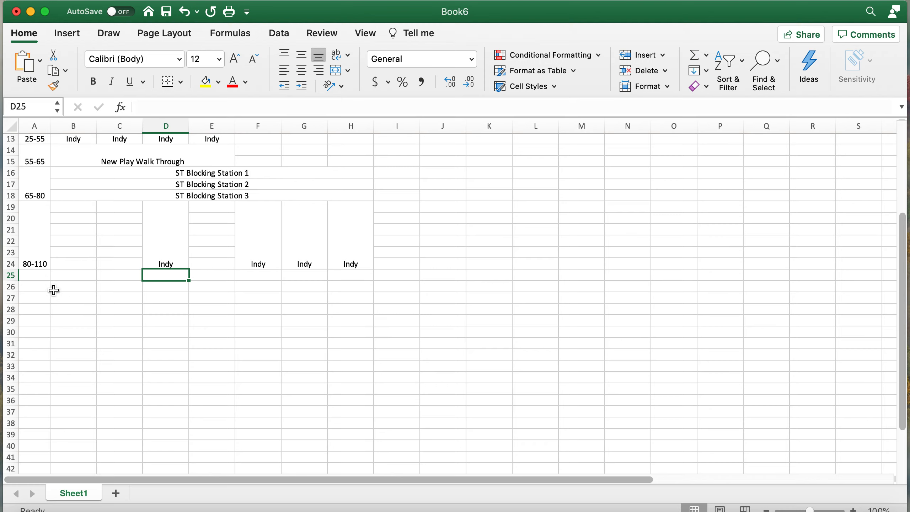
# - Merge A25:A26 and enter the 110-120 time label
pyautogui.moveTo(35, 275); pyautogui.dragTo(34, 284)
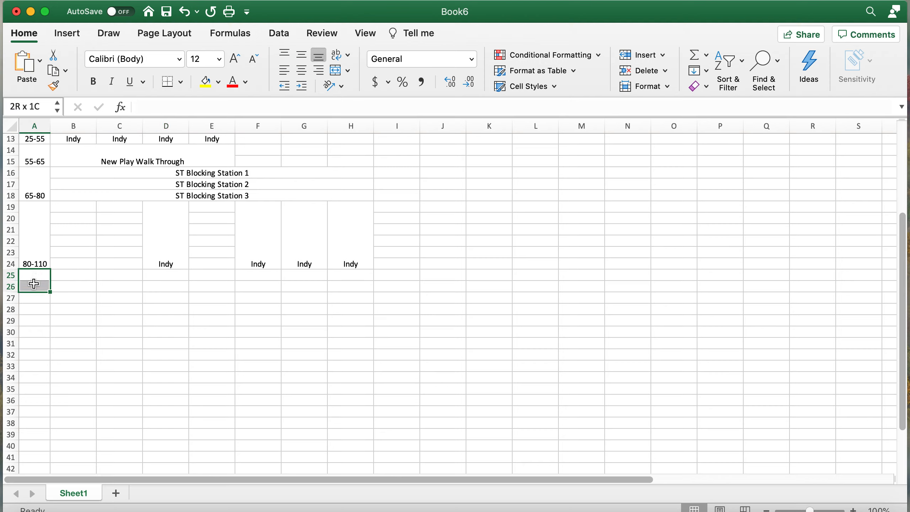
pyautogui.moveTo(35, 284); pyautogui.dragTo(34, 283)
pyautogui.scroll(3, 171, 280)
pyautogui.click(337, 70)
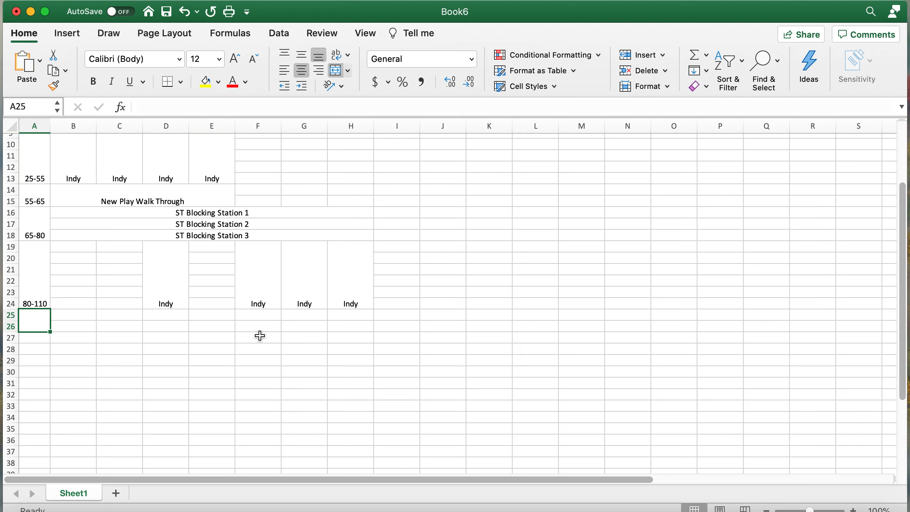
pyautogui.write("'")
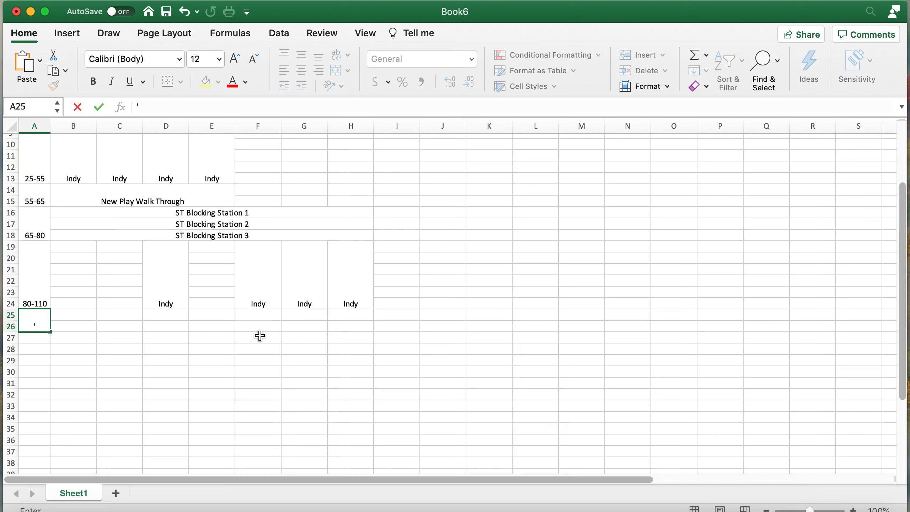
pyautogui.write('110-120')
pyautogui.click(215, 326)
# - Merge F25:H26 and enter Defensive Formation Walk Through
pyautogui.moveTo(248, 313); pyautogui.dragTo(359, 324)
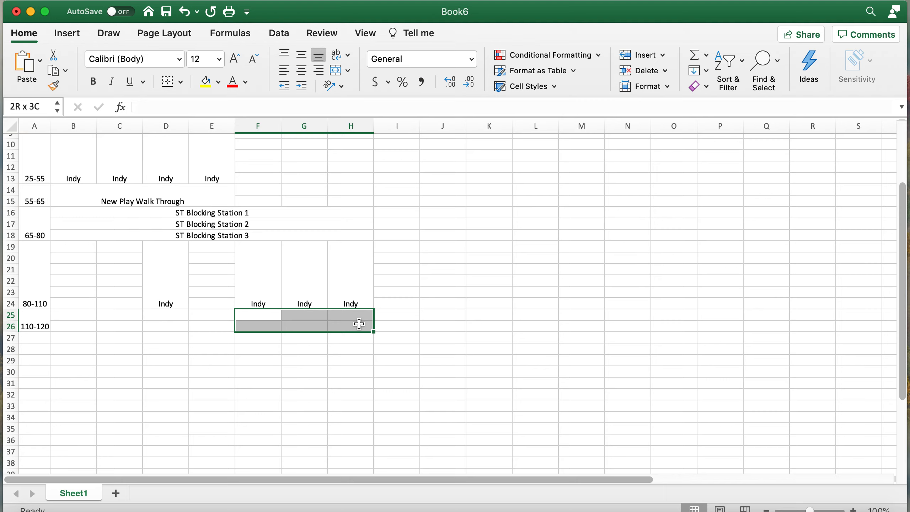
pyautogui.moveTo(360, 325); pyautogui.dragTo(360, 324)
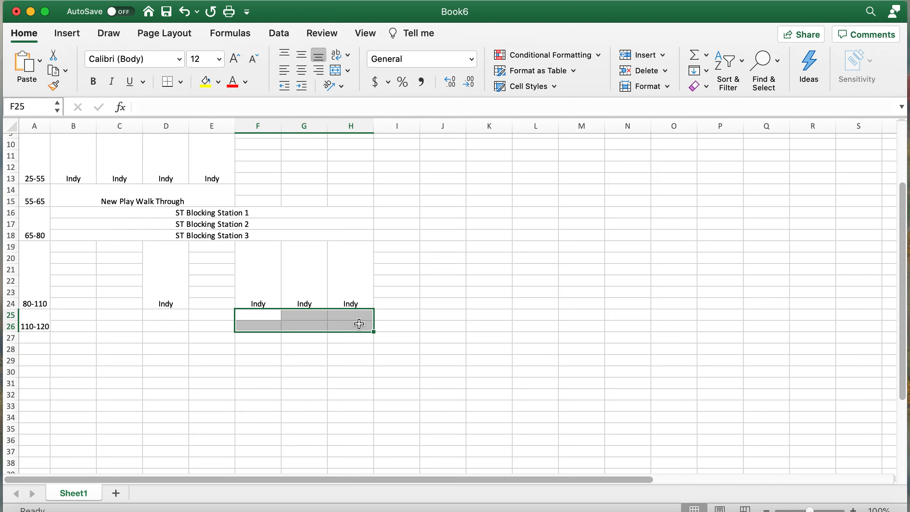
pyautogui.click(337, 73)
pyautogui.write('Defensi')
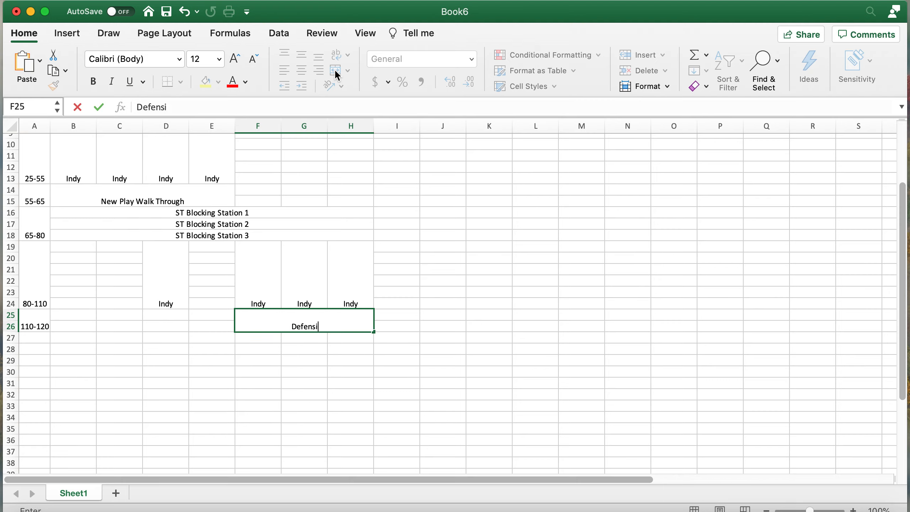
pyautogui.write('ve Formation Wal')
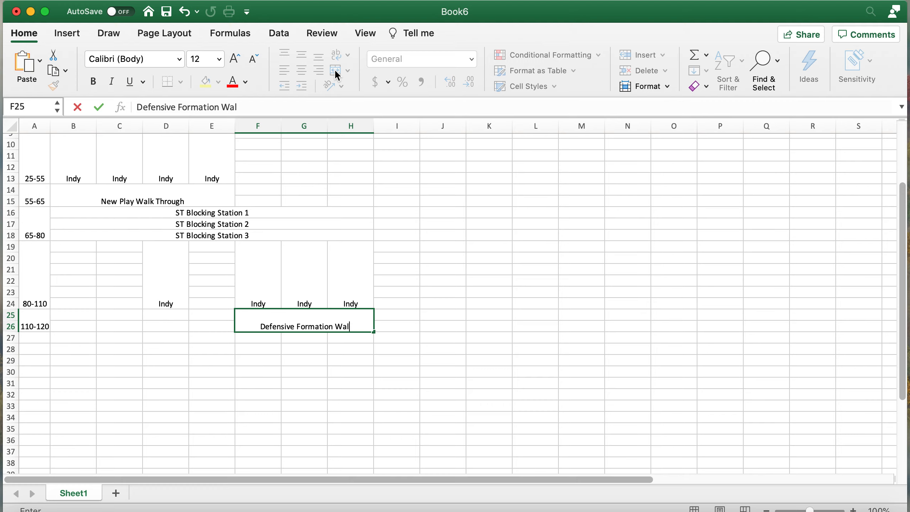
pyautogui.write('k Through')
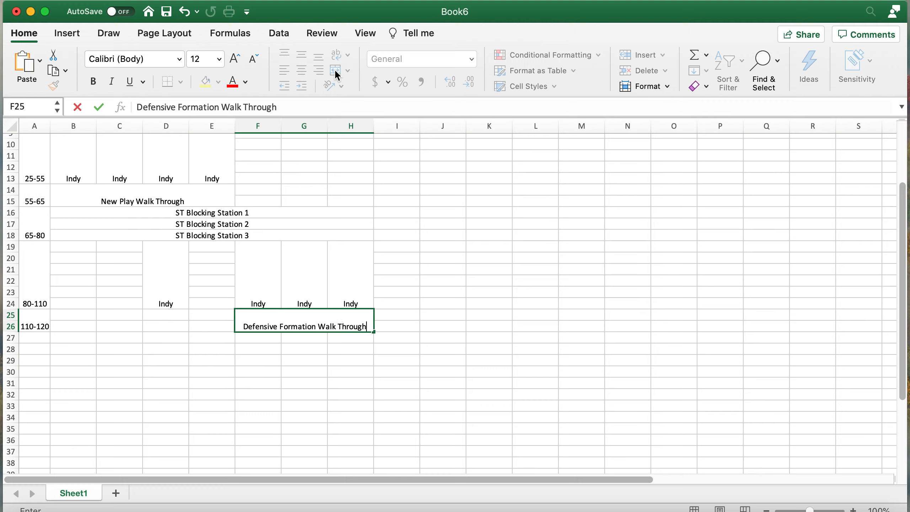
pyautogui.press('Return')
pyautogui.scroll(3, 139, 341)
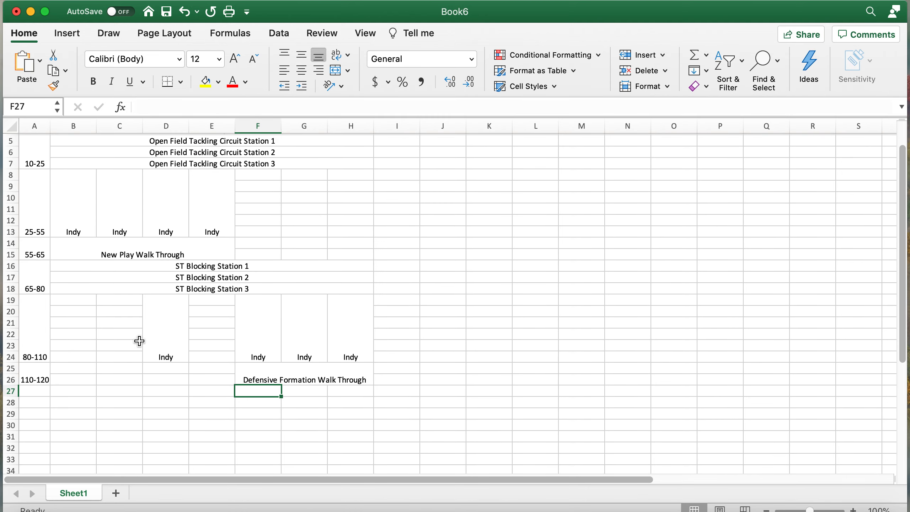
# - Enter 120-125 as the time label in A27
pyautogui.click(47, 392)
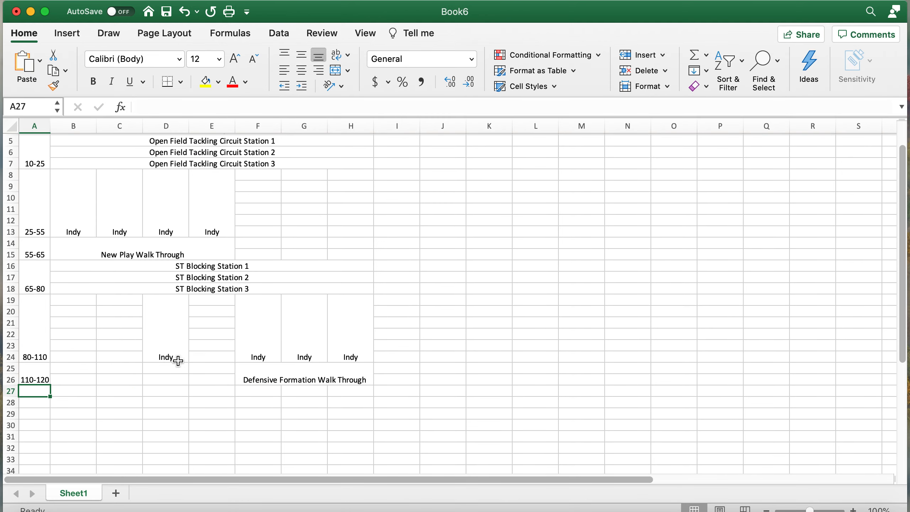
pyautogui.scroll(-3, 178, 361)
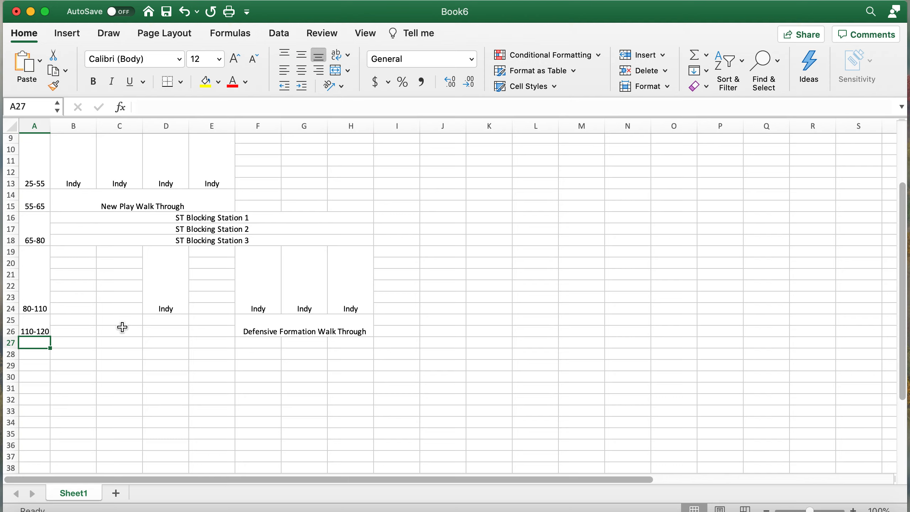
pyautogui.write('120-125')
pyautogui.press('Return')
# - Merge B27:E27 and enter Positional Coach Stretch and Talk
pyautogui.moveTo(75, 343); pyautogui.dragTo(358, 341)
pyautogui.moveTo(66, 344); pyautogui.dragTo(193, 338)
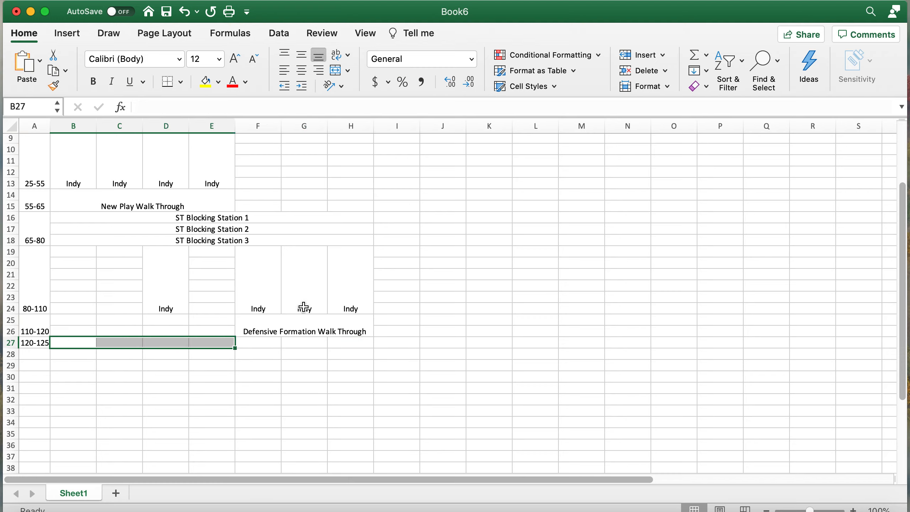
pyautogui.click(336, 70)
pyautogui.click(258, 362)
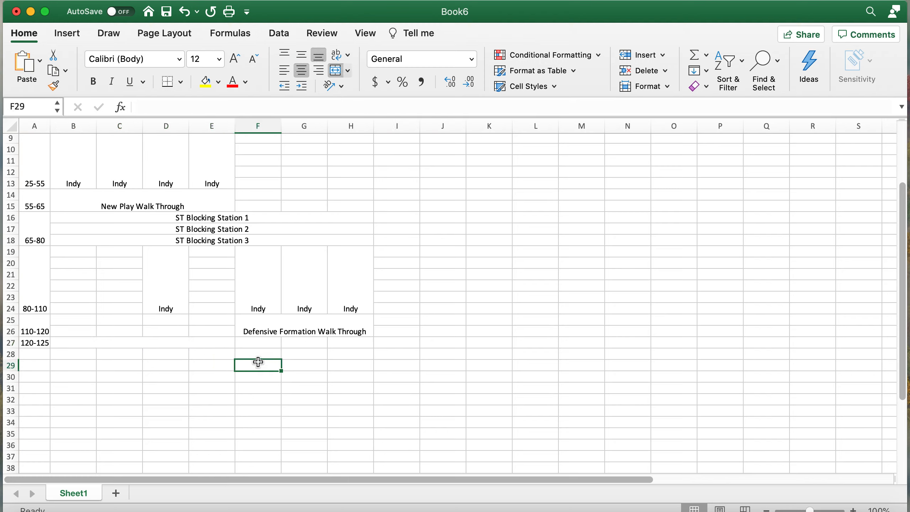
pyautogui.click(201, 340)
pyautogui.write('Positional Coach S')
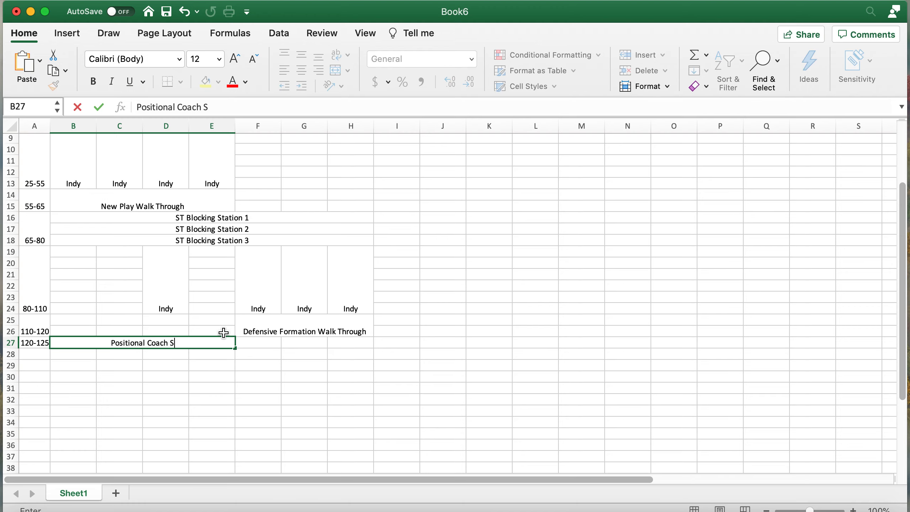
pyautogui.write('tretch and Talk')
pyautogui.press('Return')
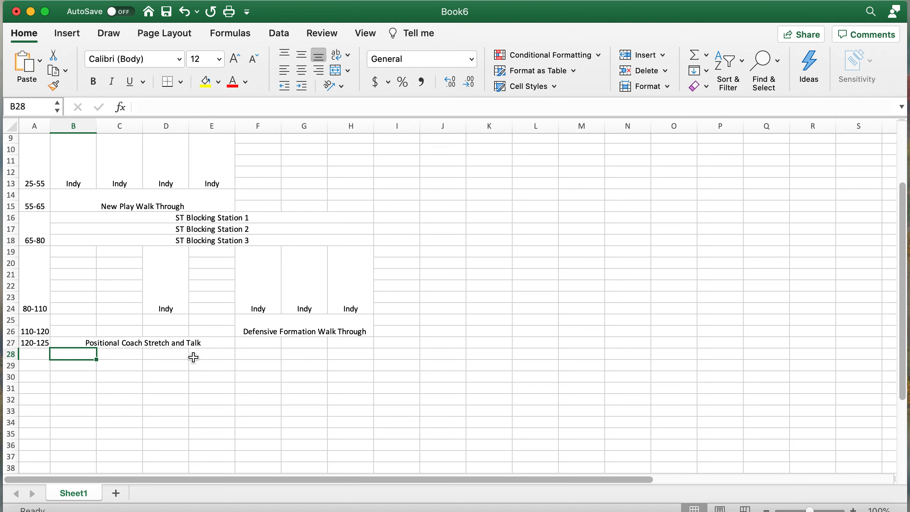
# - Unmerge B27:E27 and copy Positional Coach Stretch and Talk into each cell B27 through E27
pyautogui.click(151, 343)
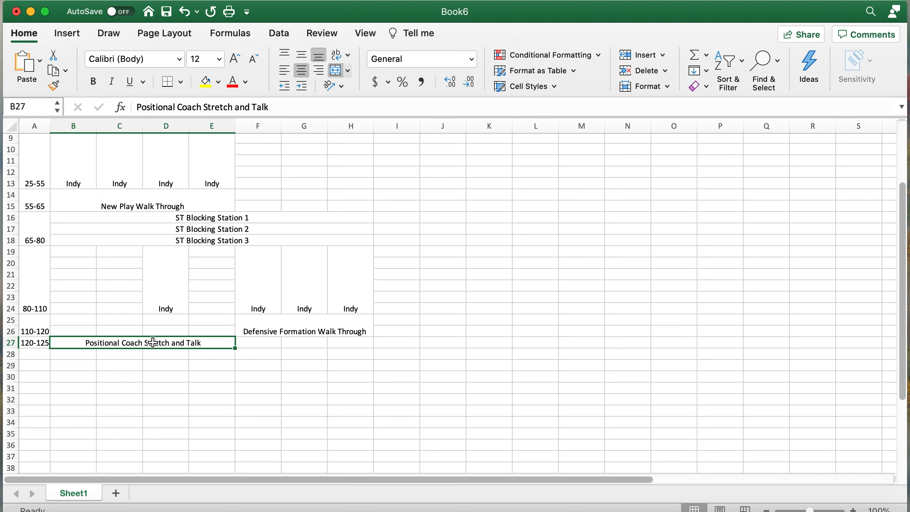
pyautogui.click(339, 73)
pyautogui.click(119, 387)
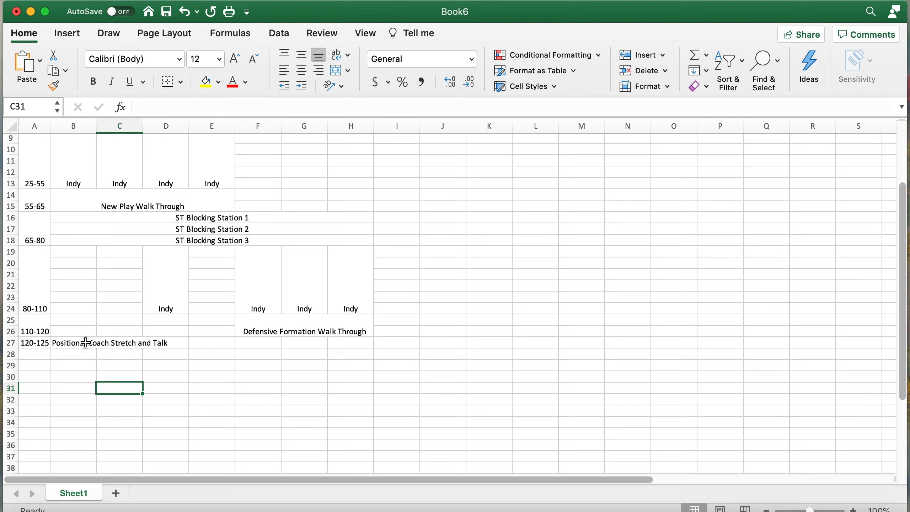
pyautogui.click(86, 343)
pyautogui.moveTo(98, 347); pyautogui.dragTo(235, 349)
pyautogui.click(179, 377)
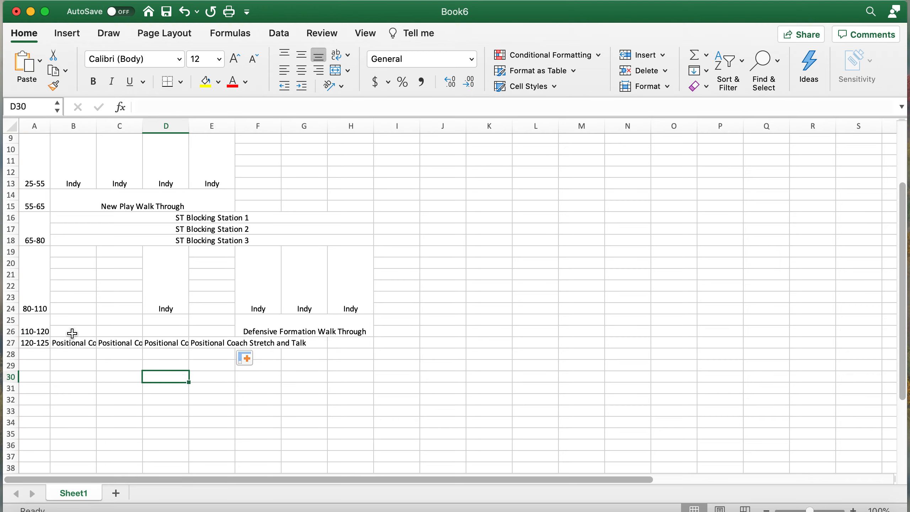
# - Step across row 27 to verify each cell holds the activity text
pyautogui.click(220, 343)
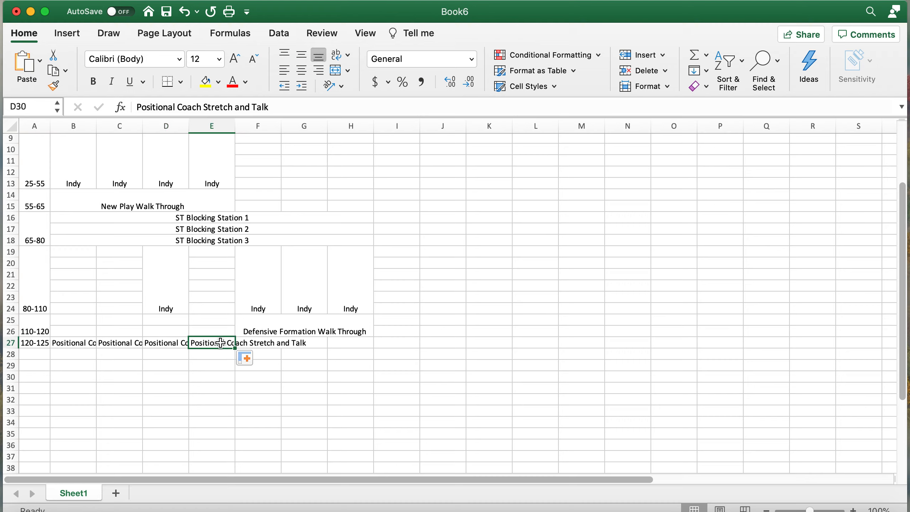
pyautogui.press('Right')
pyautogui.press('Right')
pyautogui.press('Left')
pyautogui.press('Left')
pyautogui.press('Left')
pyautogui.press('Right')
pyautogui.press('Right')
pyautogui.press('Left')
pyautogui.press('Right')
pyautogui.press('Left')
pyautogui.press('Left')
pyautogui.press('Left')
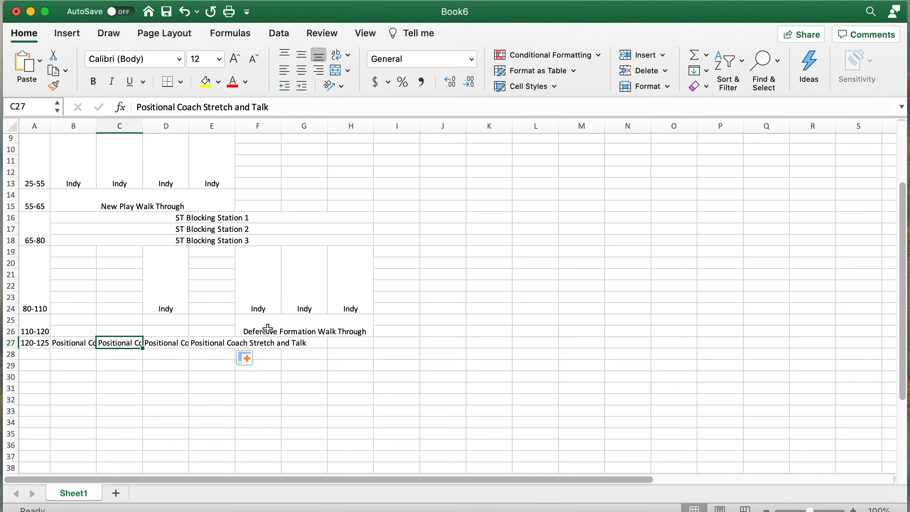
pyautogui.scroll(3, 265, 327)
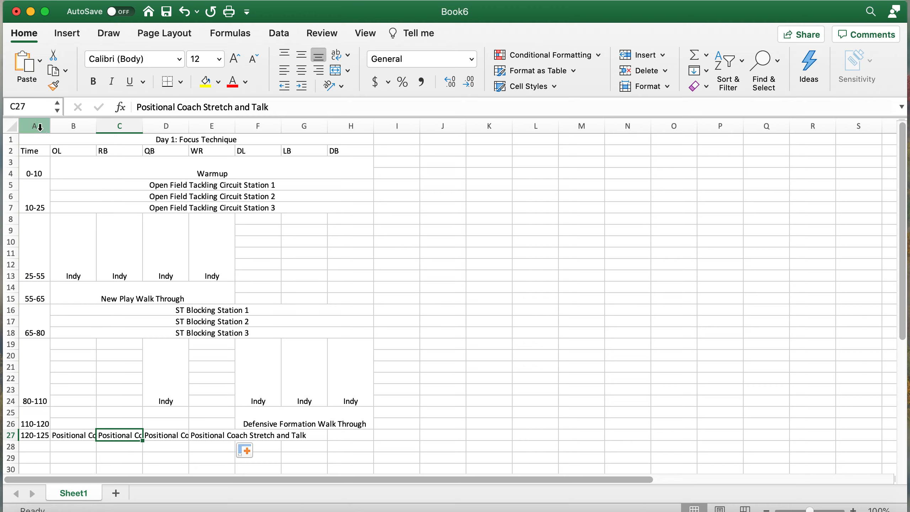
# - Select columns A–H and widen them together by dragging the B/C border right
pyautogui.moveTo(34, 126); pyautogui.dragTo(368, 124)
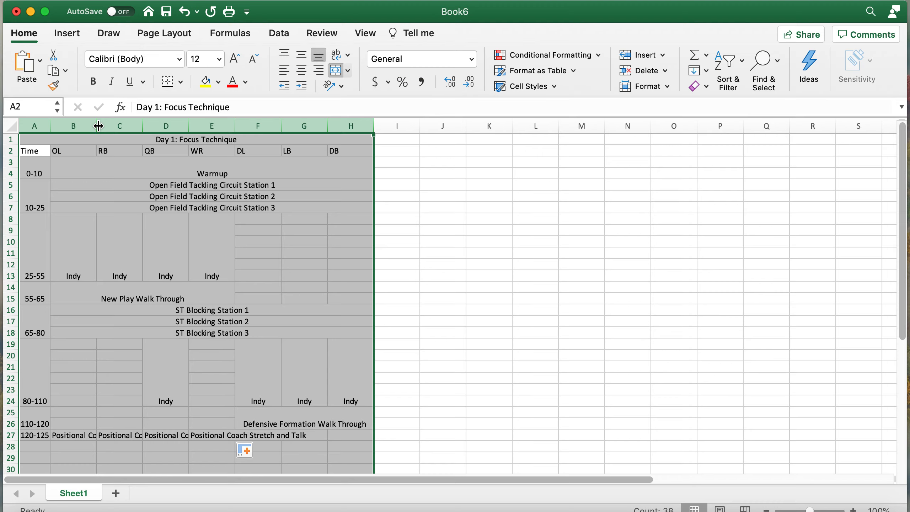
pyautogui.moveTo(99, 126); pyautogui.dragTo(174, 126)
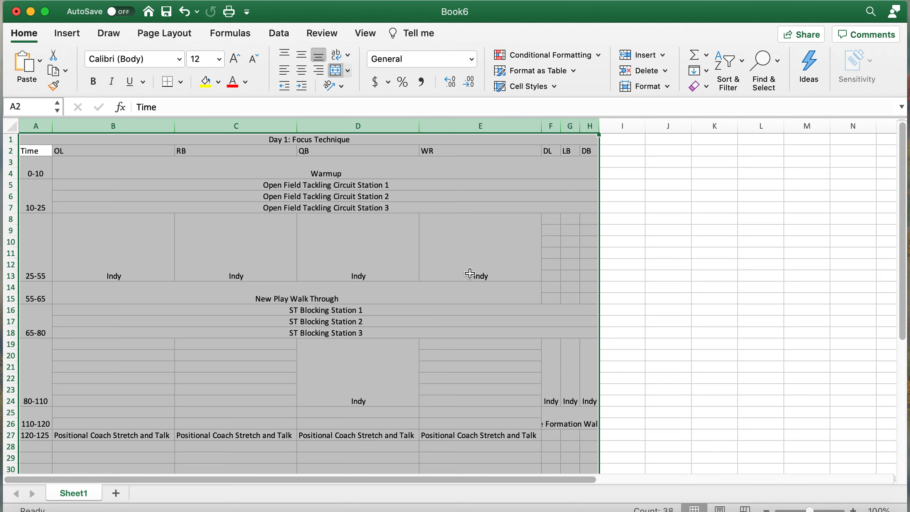
pyautogui.scroll(-2, 575, 358)
pyautogui.scroll(2, 574, 357)
pyautogui.scroll(-3, 288, 350)
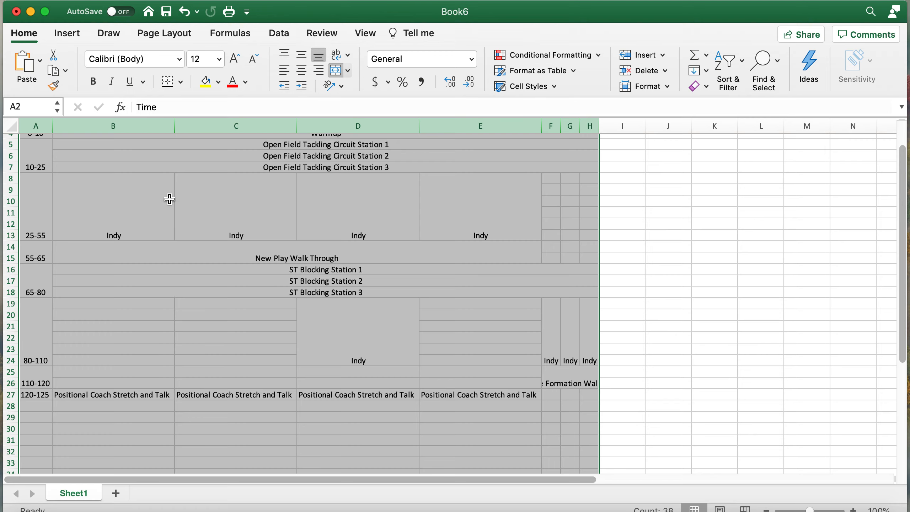
pyautogui.scroll(3, 170, 200)
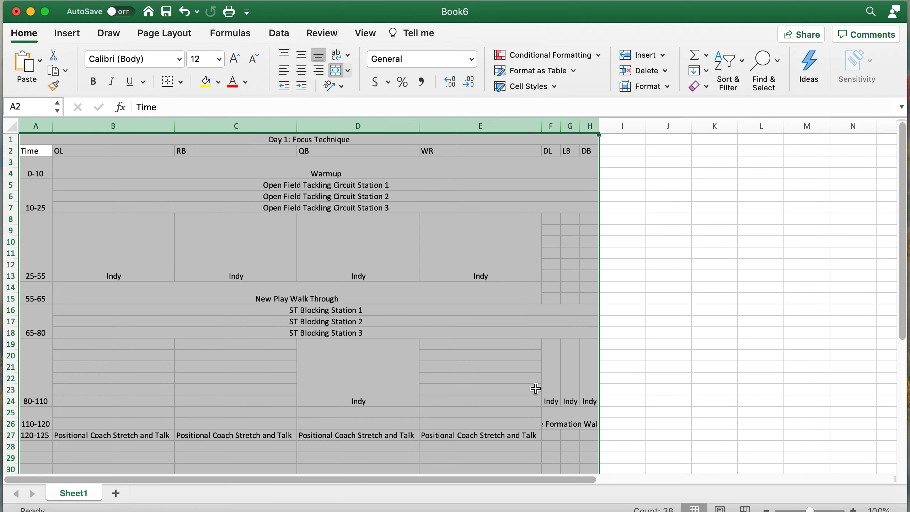
pyautogui.click(564, 416)
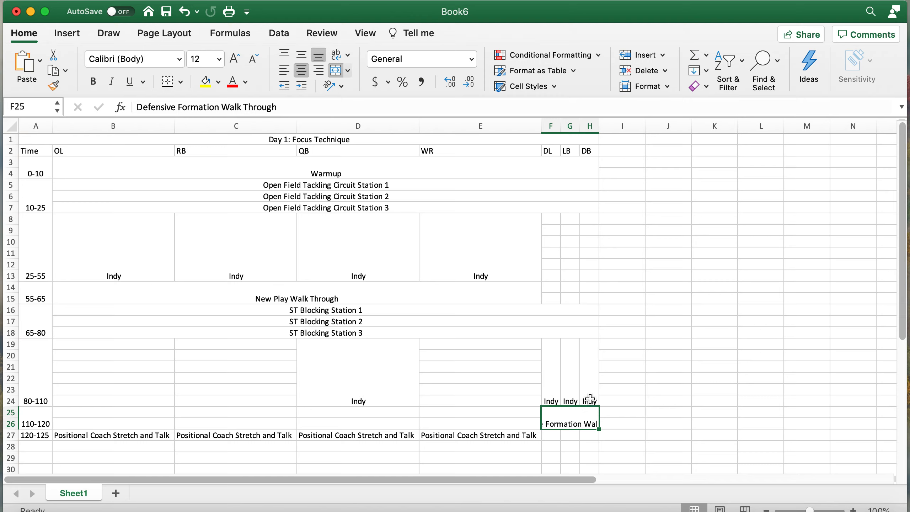
# - Widen columns F–H to 12.00 so Defensive Formation Walk Through fits
pyautogui.moveTo(557, 125); pyautogui.dragTo(593, 124)
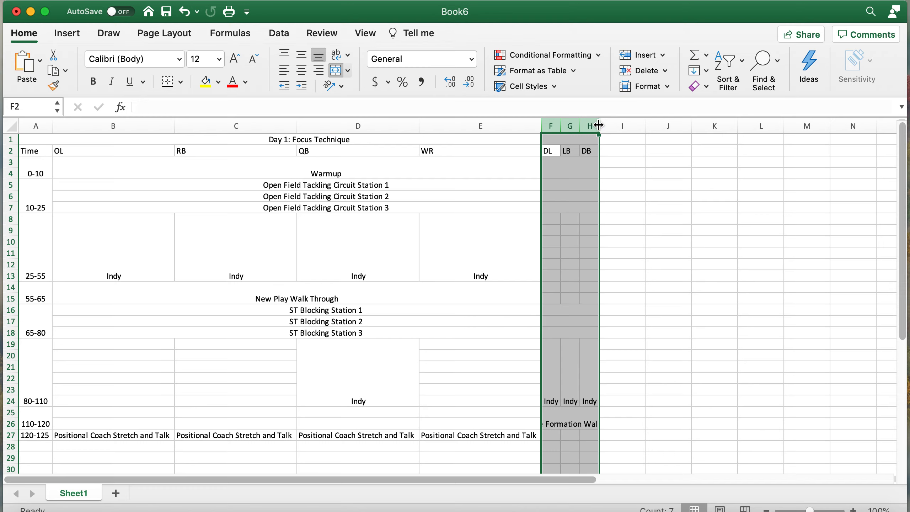
pyautogui.moveTo(599, 124); pyautogui.dragTo(633, 124)
pyautogui.scroll(-1, 663, 269)
pyautogui.click(770, 373)
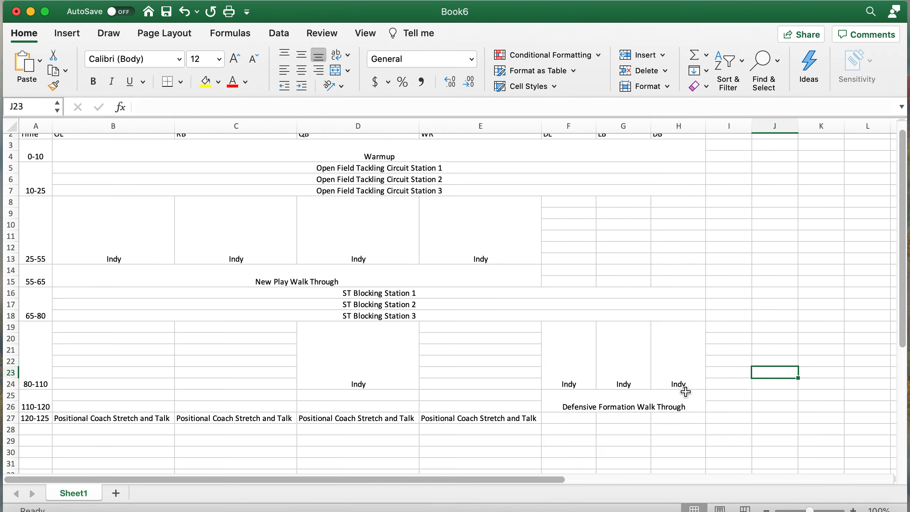
pyautogui.click(650, 393)
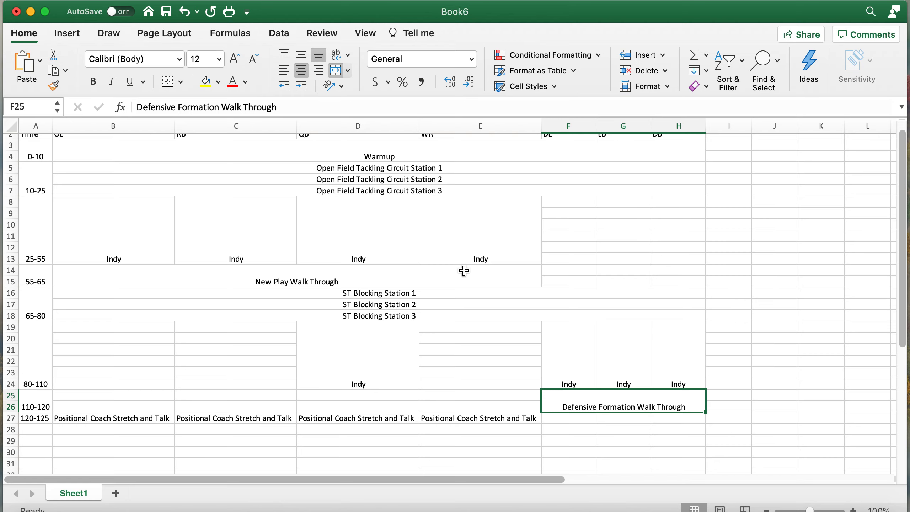
pyautogui.scroll(1, 464, 271)
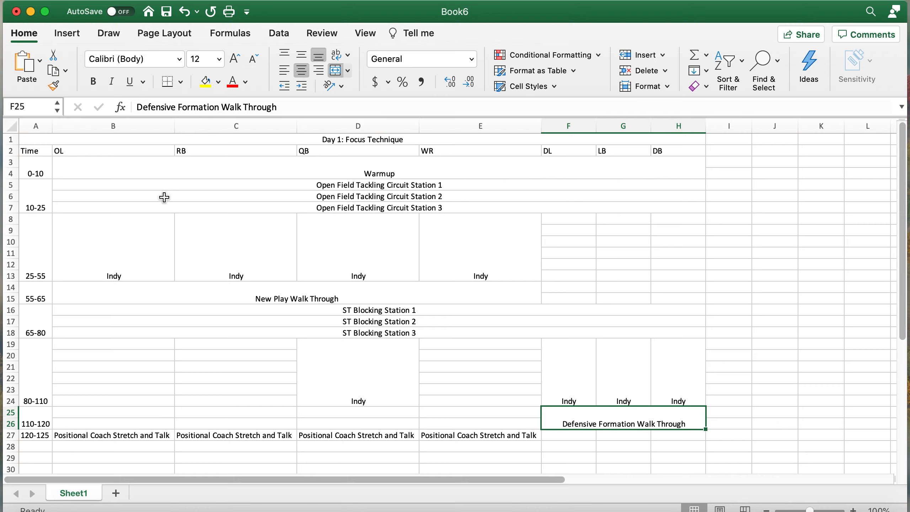
# - Make the Day 1: Focus Technique title in A1 bold
pyautogui.click(381, 139)
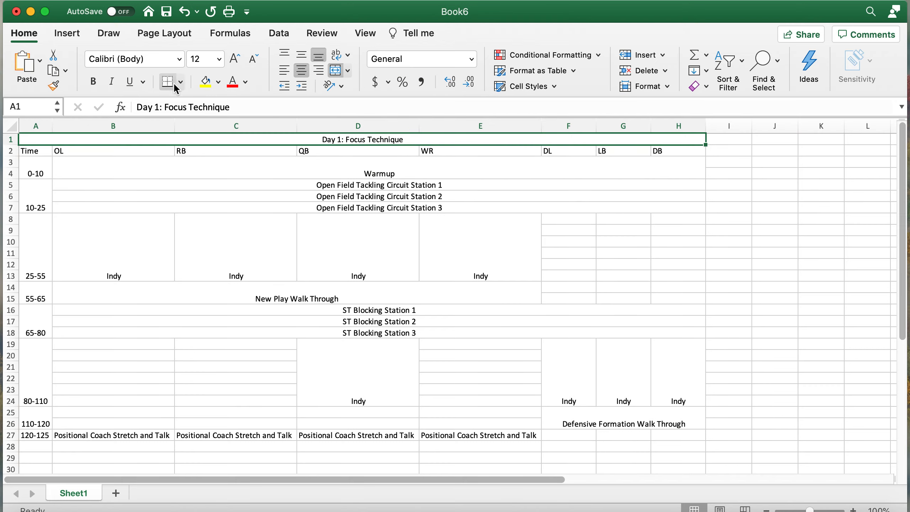
pyautogui.click(96, 81)
pyautogui.click(150, 189)
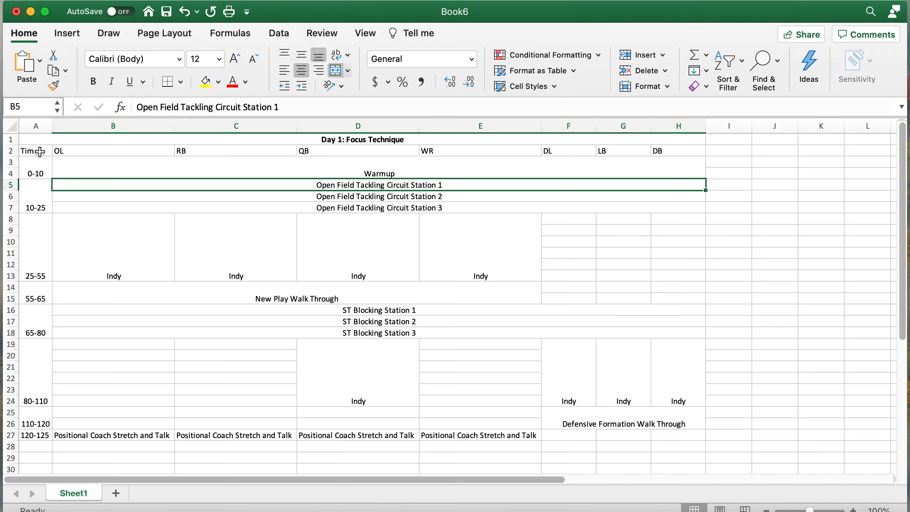
pyautogui.moveTo(42, 155); pyautogui.dragTo(514, 151)
pyautogui.click(486, 185)
# - Apply Outside Borders to the whole schedule A1:H27
pyautogui.scroll(-5, 375, 308)
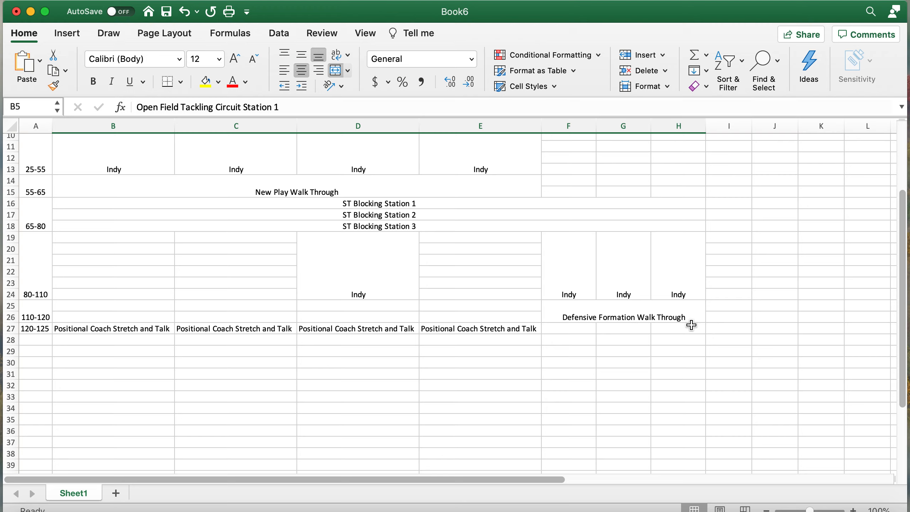
pyautogui.moveTo(691, 327)
pyautogui.mouseDown()
pyautogui.moveTo(525, 335)
pyautogui.moveTo(290, 309)
pyautogui.moveTo(351, 304)
pyautogui.moveTo(57, 282)
pyautogui.moveTo(29, 142)
pyautogui.moveTo(32, 106)
pyautogui.moveTo(51, 191)
pyautogui.moveTo(17, 134)
pyautogui.mouseUp()
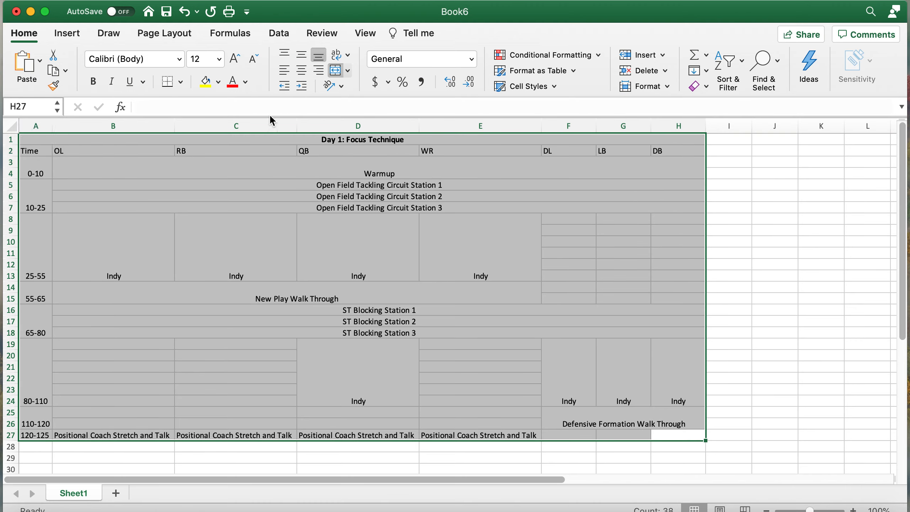
pyautogui.click(182, 83)
pyautogui.click(204, 202)
pyautogui.click(441, 229)
pyautogui.scroll(2, 441, 230)
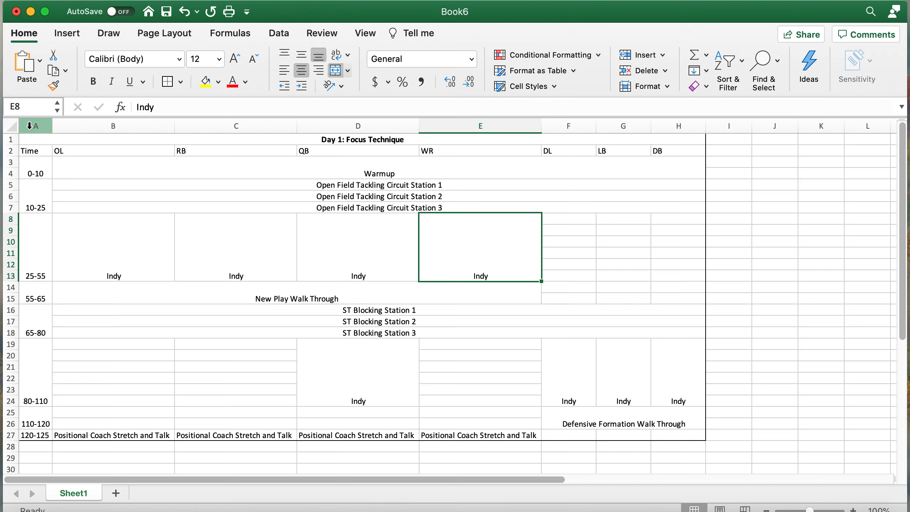
# - Set columns A–H to Middle Align and Center after briefly trying top, bottom and left
pyautogui.moveTo(29, 126); pyautogui.dragTo(667, 126)
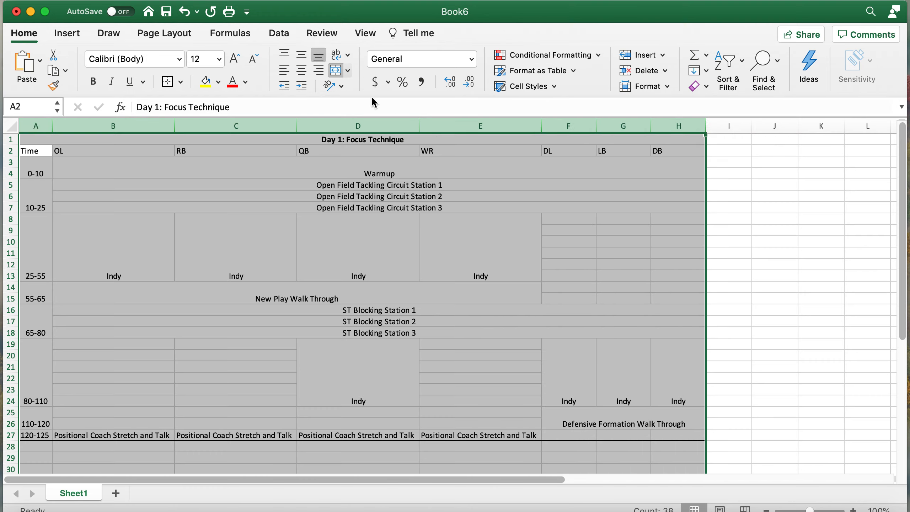
pyautogui.click(303, 56)
pyautogui.click(302, 70)
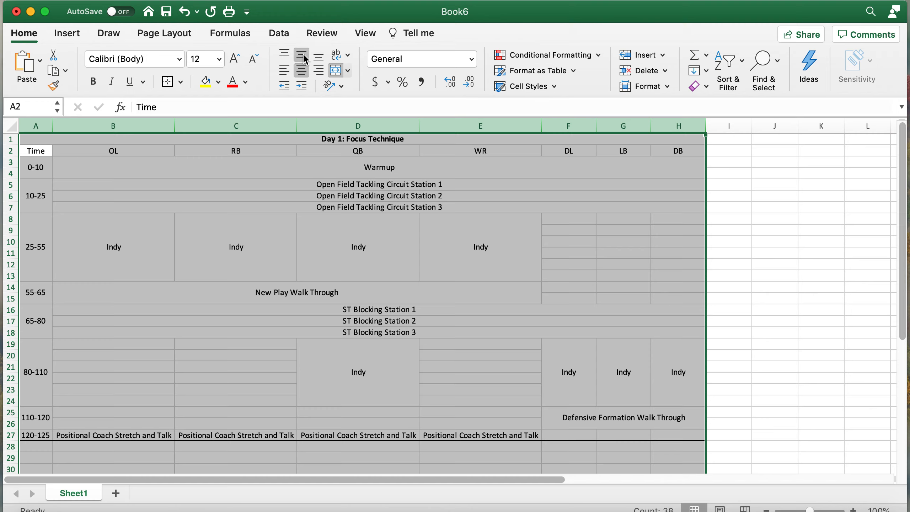
pyautogui.click(284, 56)
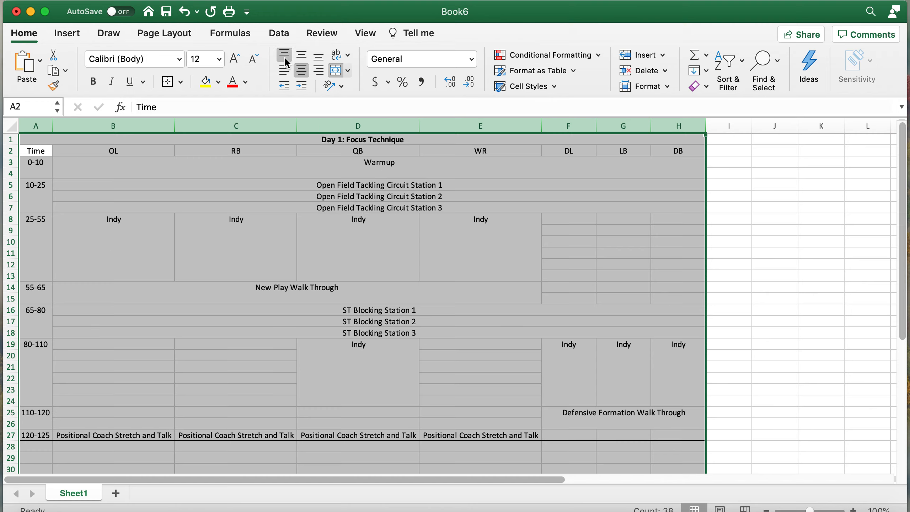
pyautogui.click(317, 56)
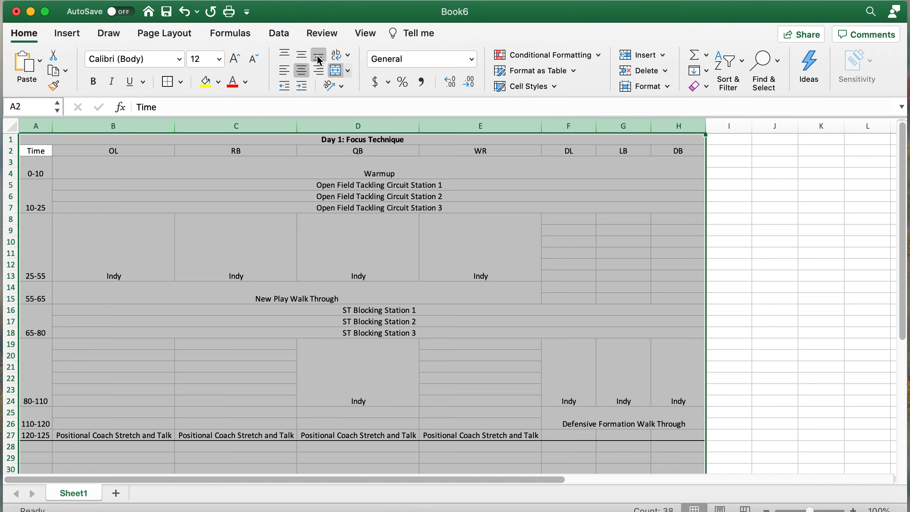
pyautogui.click(304, 56)
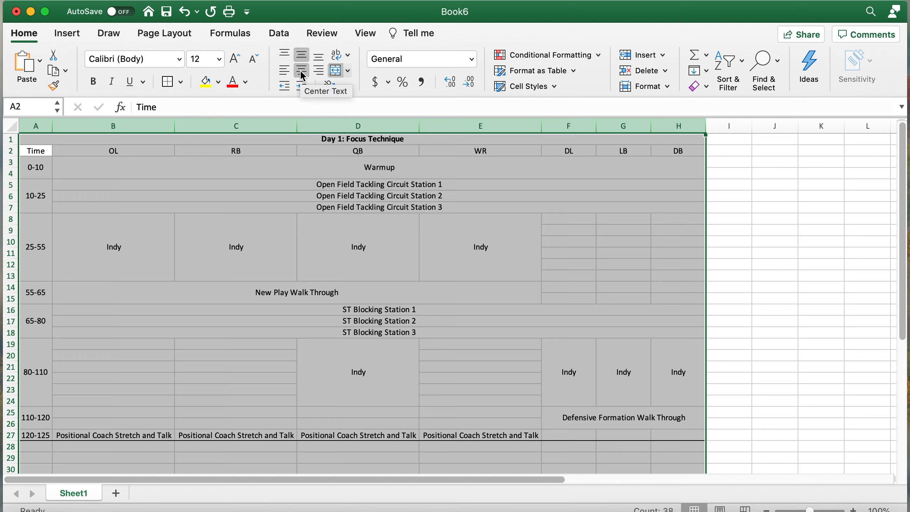
pyautogui.click(287, 74)
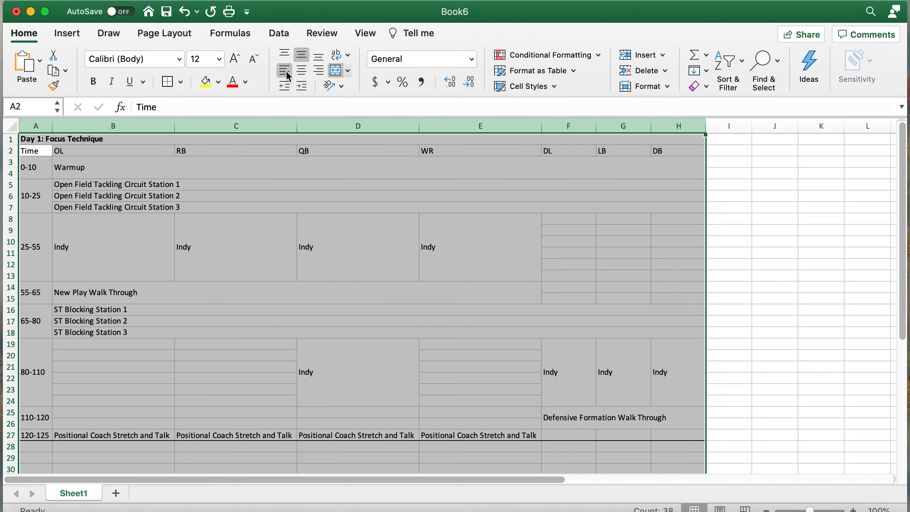
pyautogui.click(304, 72)
pyautogui.click(648, 310)
pyautogui.scroll(-3, 650, 310)
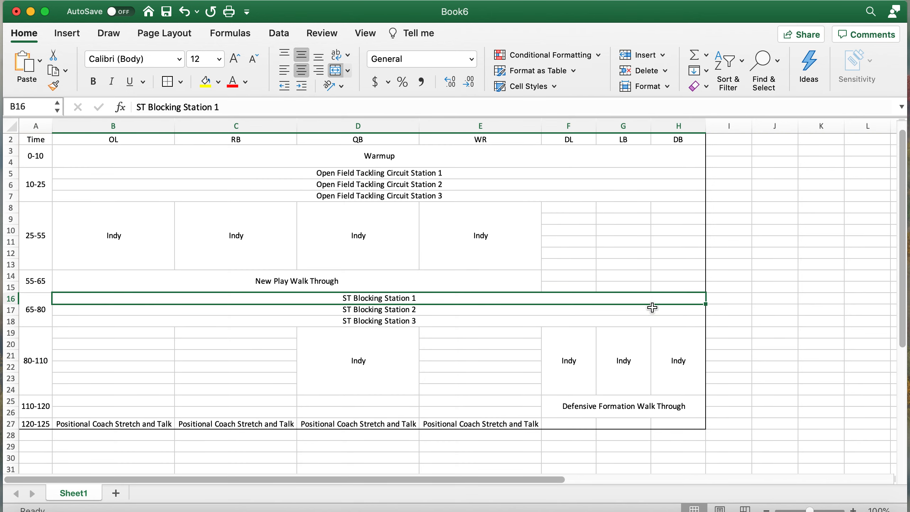
pyautogui.click(835, 311)
pyautogui.scroll(3, 835, 311)
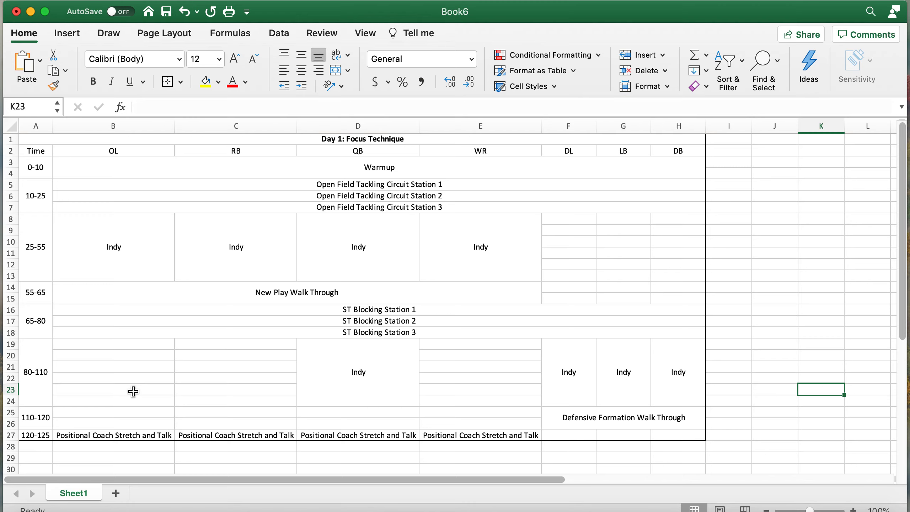
# - Apply a Bottom Border to the title cell A1, then select the 0-10 Warmup block
pyautogui.click(87, 138)
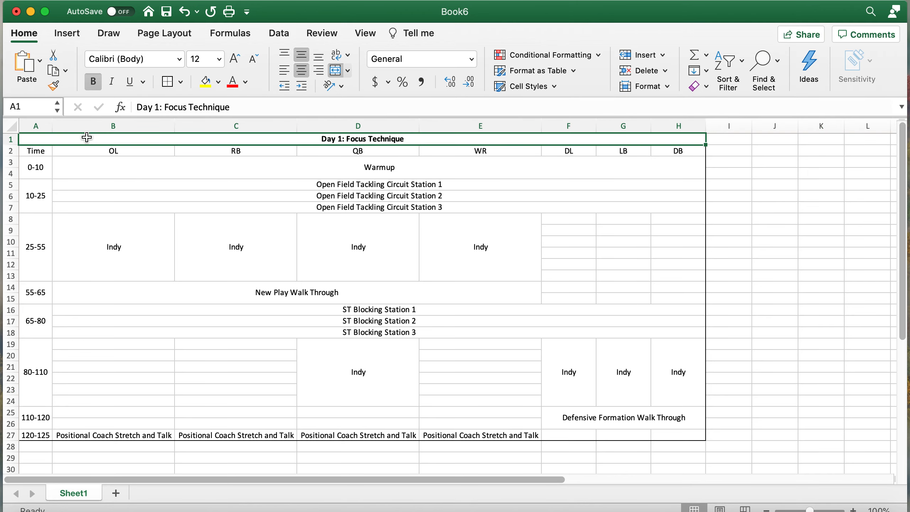
pyautogui.click(180, 82)
pyautogui.click(234, 121)
pyautogui.moveTo(40, 148); pyautogui.dragTo(678, 151)
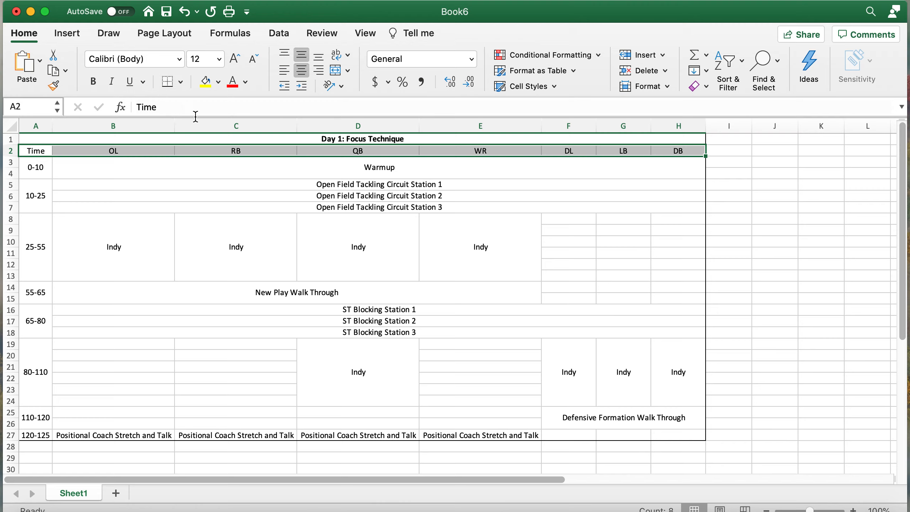
pyautogui.click(259, 181)
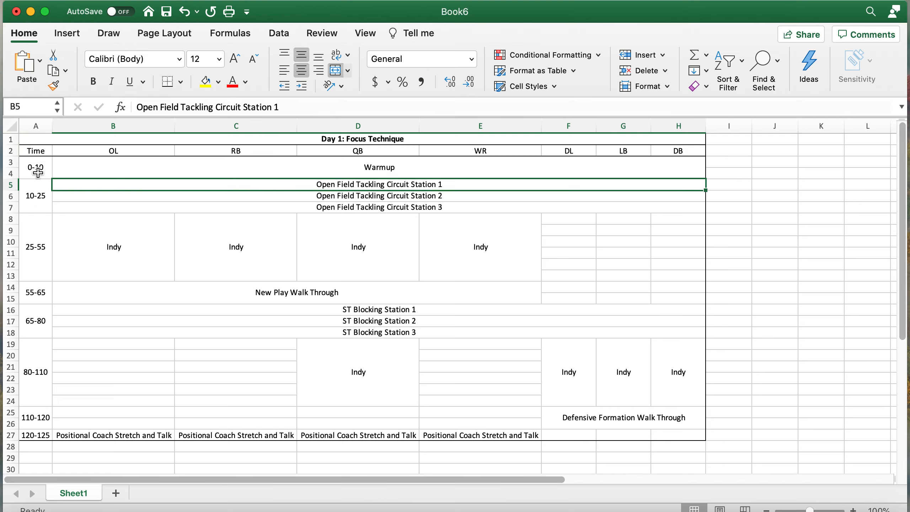
pyautogui.moveTo(34, 172); pyautogui.dragTo(104, 168)
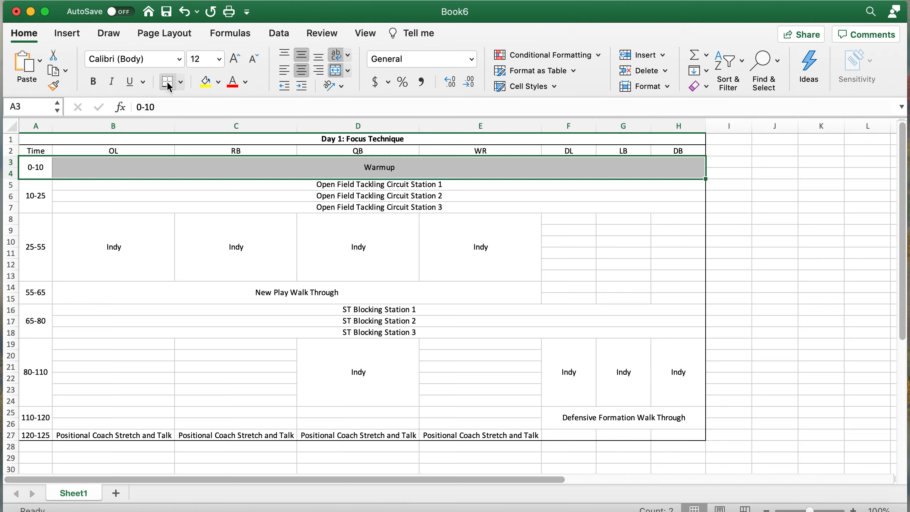
# - Review the tackling circuit, 25-55 Indy, New Play Walk Through and ST Blocking blocks
pyautogui.moveTo(36, 199); pyautogui.dragTo(68, 201)
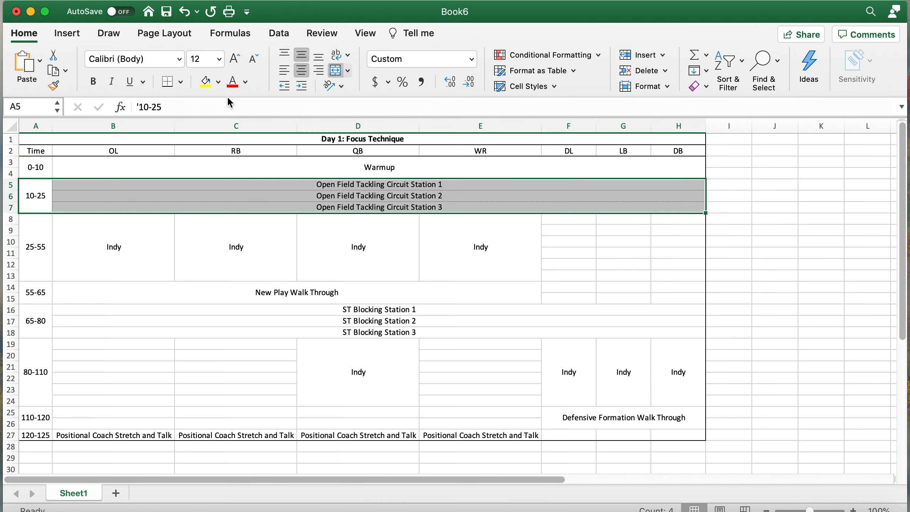
pyautogui.moveTo(29, 236); pyautogui.dragTo(440, 234)
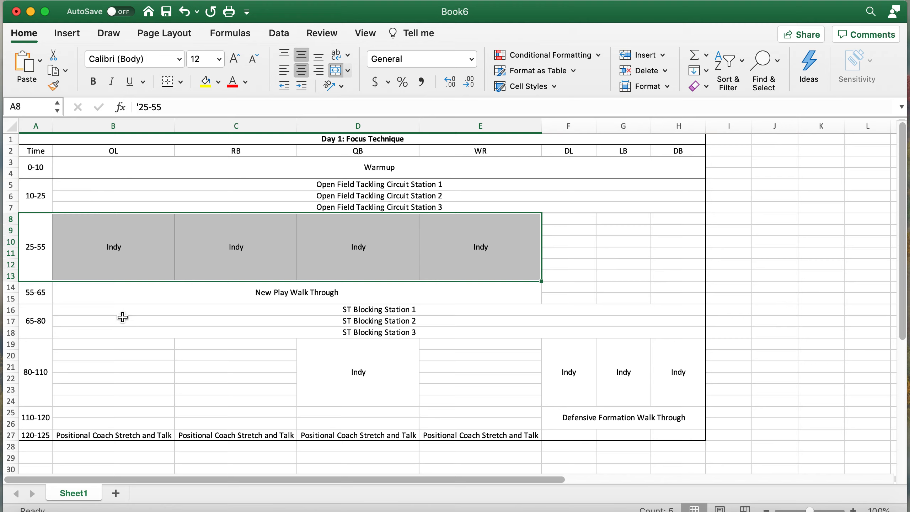
pyautogui.moveTo(36, 292); pyautogui.dragTo(197, 291)
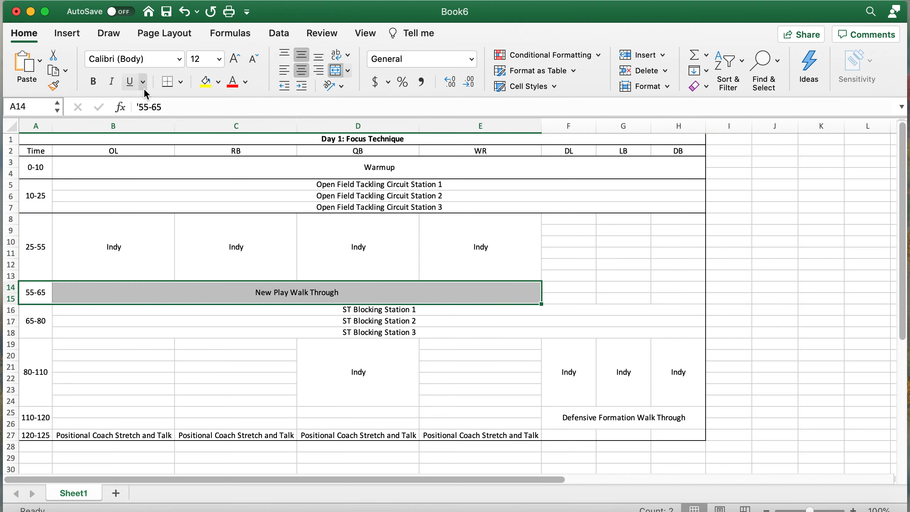
pyautogui.moveTo(41, 321); pyautogui.dragTo(272, 319)
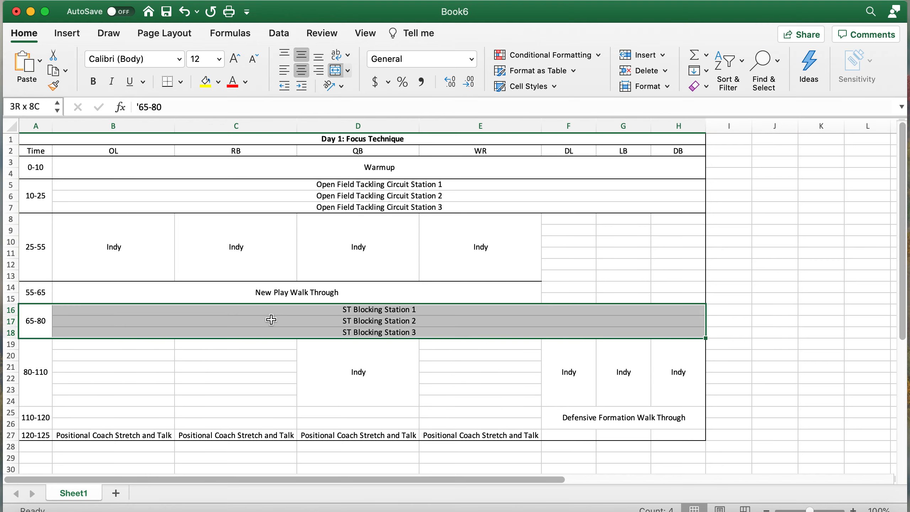
pyautogui.scroll(-5, 150, 321)
pyautogui.moveTo(44, 321); pyautogui.dragTo(21, 330)
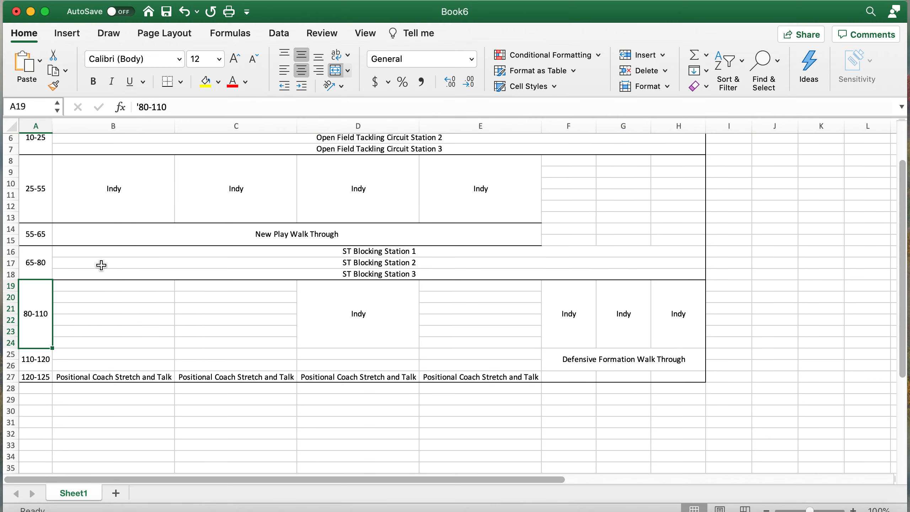
# - Select the 80-110 QB Indy block, then the 80-110 time and OL cells
pyautogui.click(337, 299)
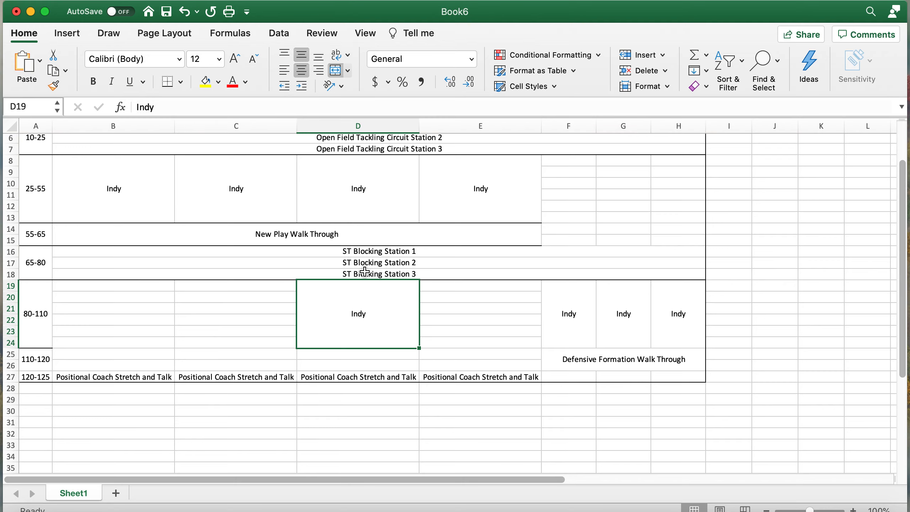
pyautogui.scroll(5, 395, 232)
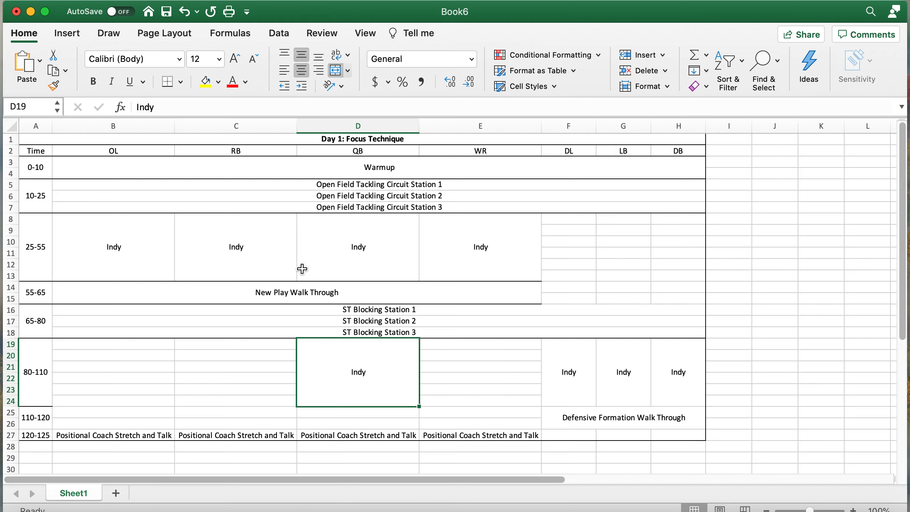
pyautogui.click(44, 375)
pyautogui.moveTo(43, 375); pyautogui.dragTo(106, 349)
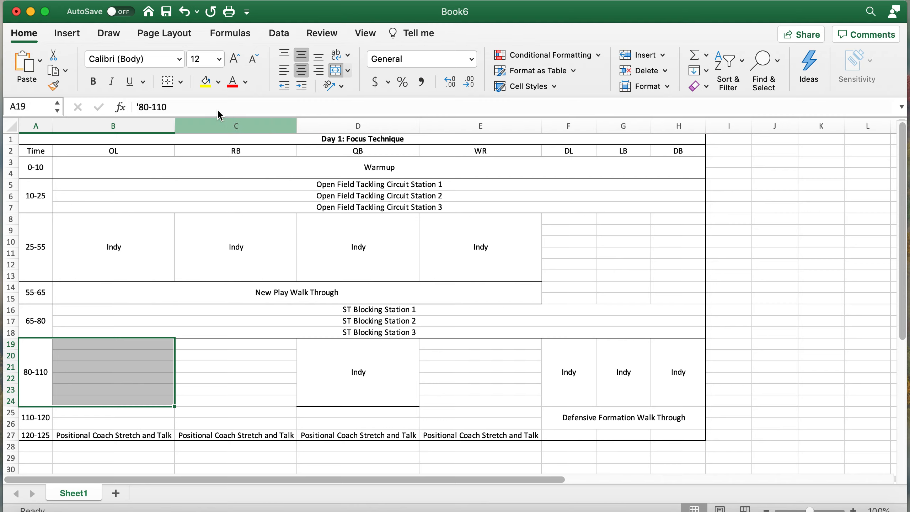
pyautogui.click(203, 420)
# - Undo the last formatting change and add a border to the 110-120 time cell
pyautogui.click(92, 358)
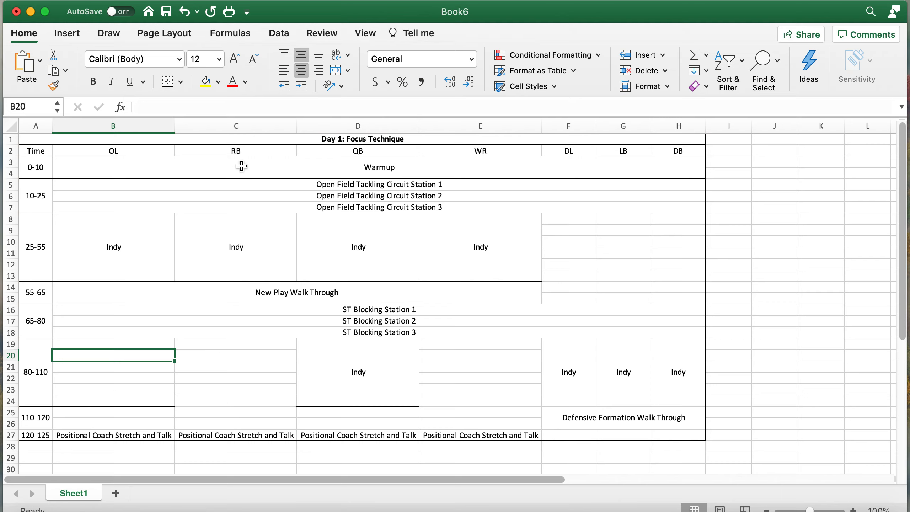
pyautogui.click(185, 12)
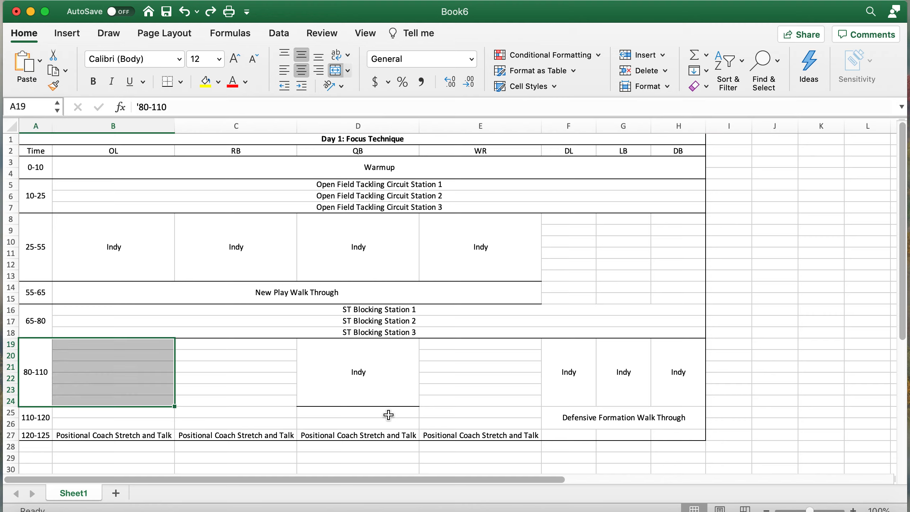
pyautogui.click(226, 390)
pyautogui.click(45, 373)
pyautogui.click(373, 382)
pyautogui.moveTo(577, 368); pyautogui.dragTo(674, 363)
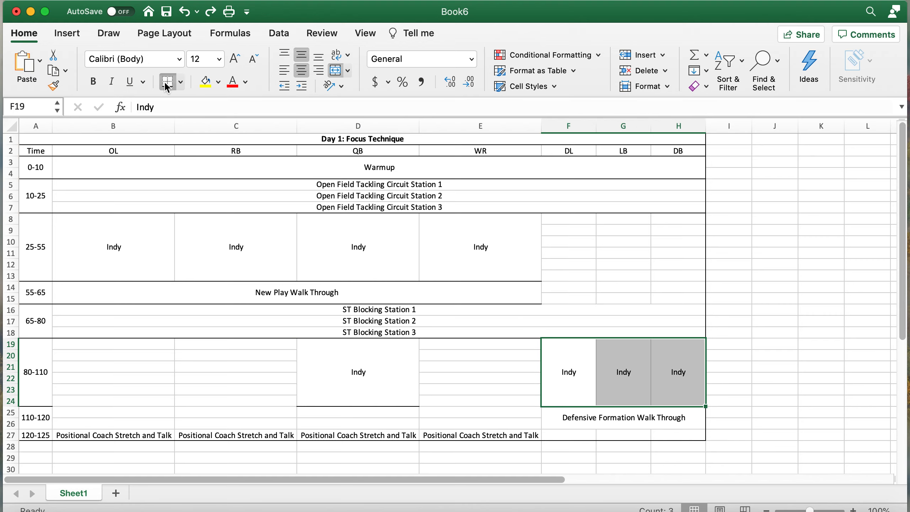
pyautogui.scroll(-5, 540, 323)
pyautogui.click(40, 358)
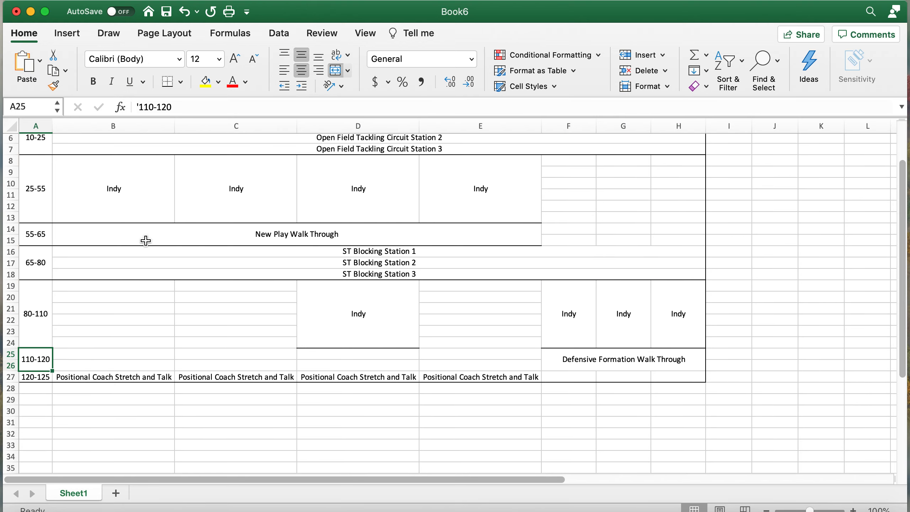
pyautogui.click(168, 82)
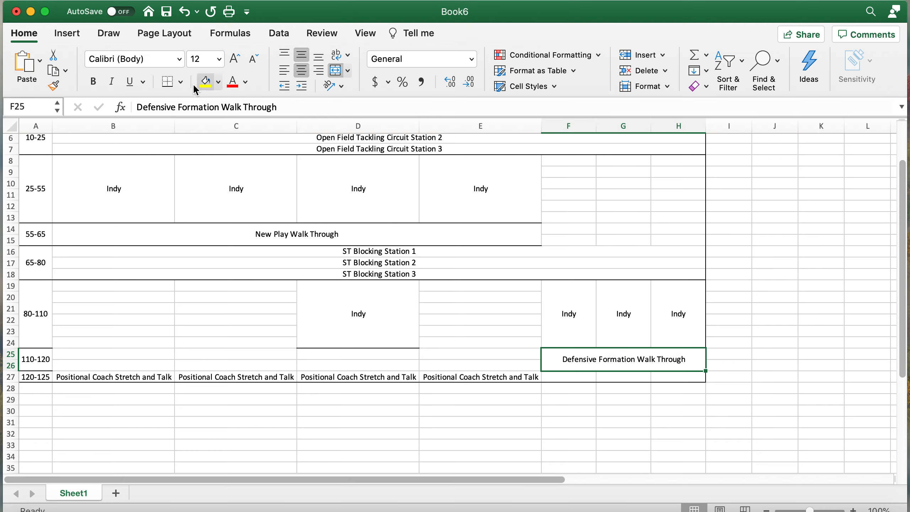
pyautogui.click(494, 396)
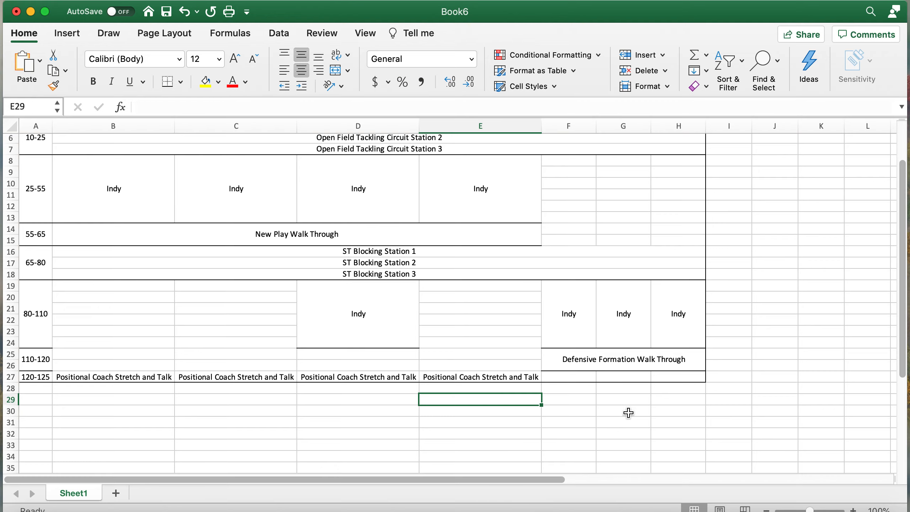
# - Add a bottom border under the 25-55 Indy blocks and the New Play Walk Through cell
pyautogui.scroll(3, 595, 413)
pyautogui.scroll(2, 590, 376)
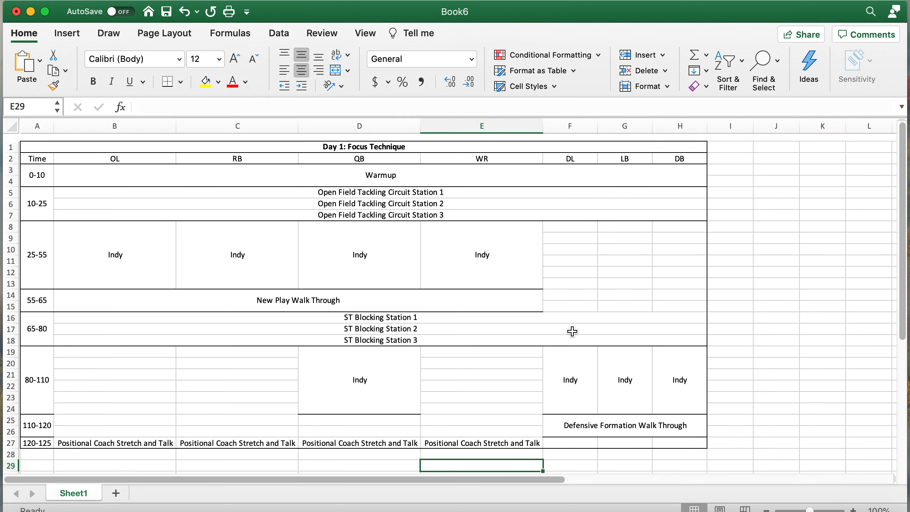
pyautogui.moveTo(561, 219); pyautogui.dragTo(652, 291)
pyautogui.click(444, 272)
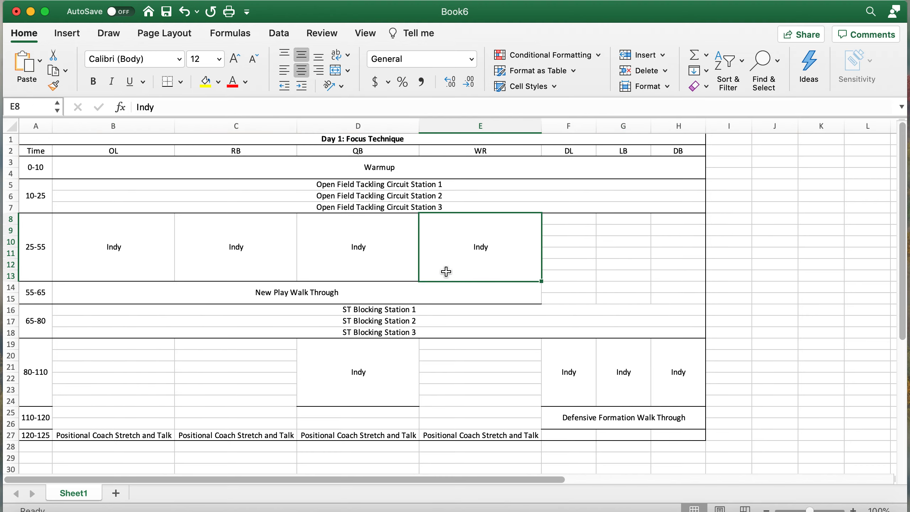
pyautogui.click(514, 290)
pyautogui.moveTo(513, 290); pyautogui.dragTo(513, 239)
pyautogui.click(180, 82)
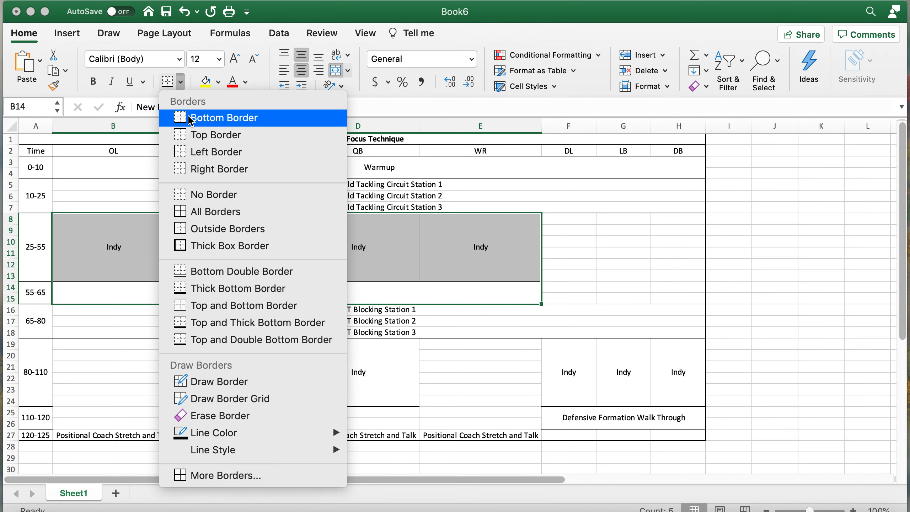
pyautogui.click(205, 170)
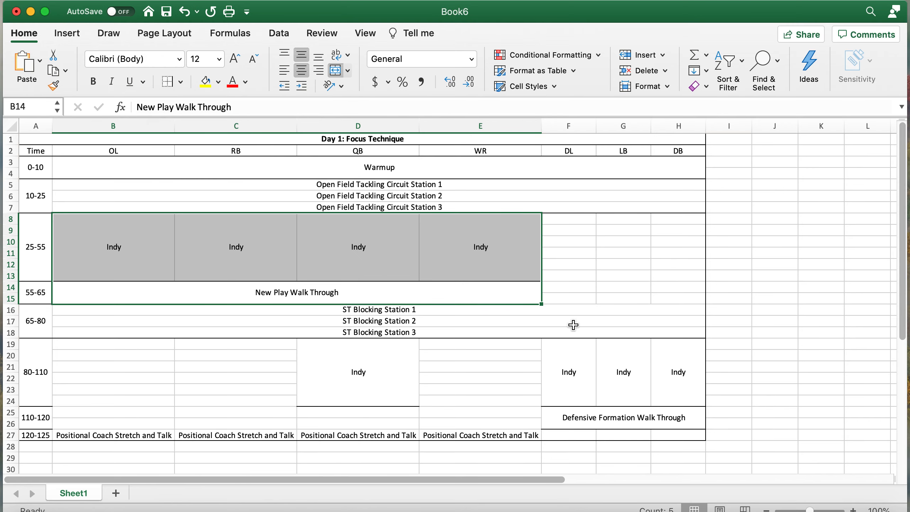
# - Put a thick bottom border under the 80-110 DL, LB, DB and Defensive Formation Walk Through block
pyautogui.click(573, 325)
pyautogui.scroll(-3, 537, 325)
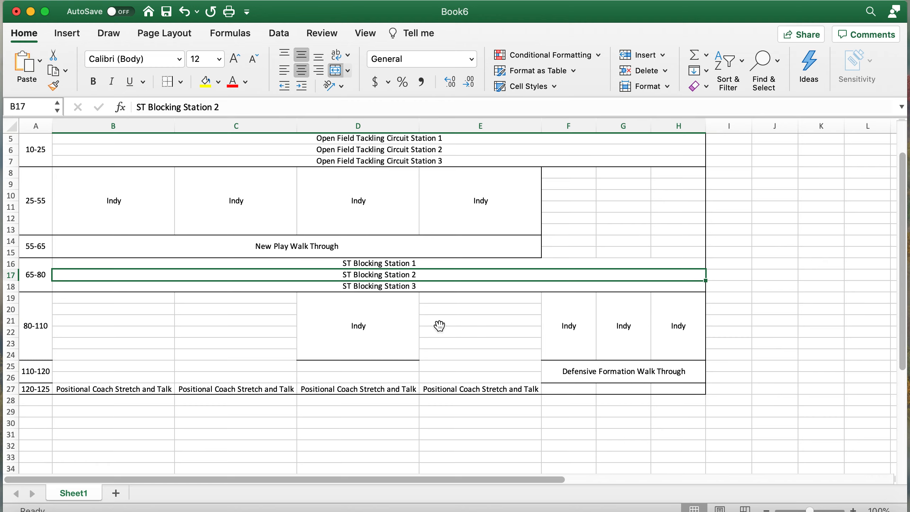
pyautogui.click(573, 335)
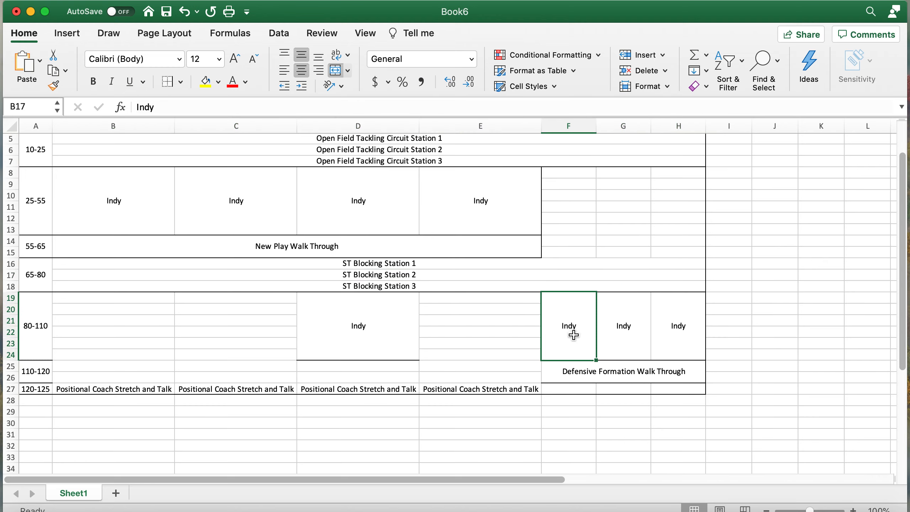
pyautogui.moveTo(574, 357); pyautogui.dragTo(574, 368)
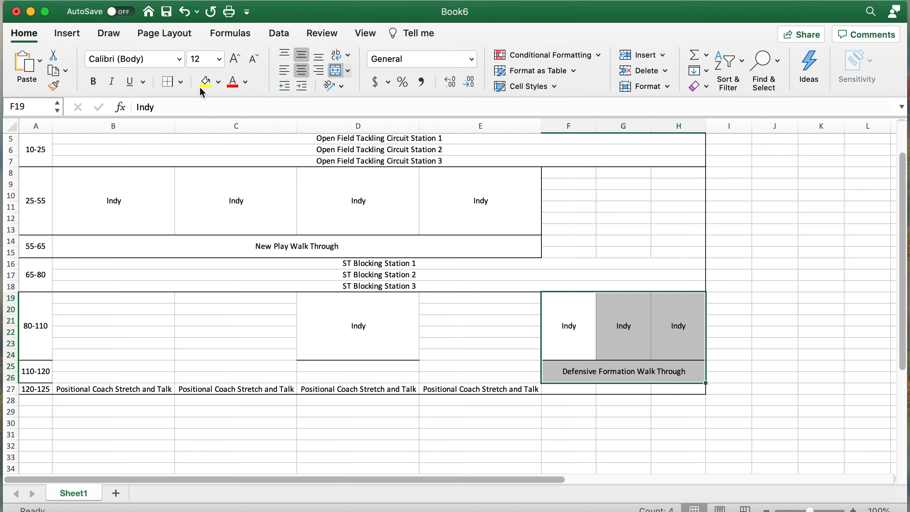
pyautogui.click(181, 83)
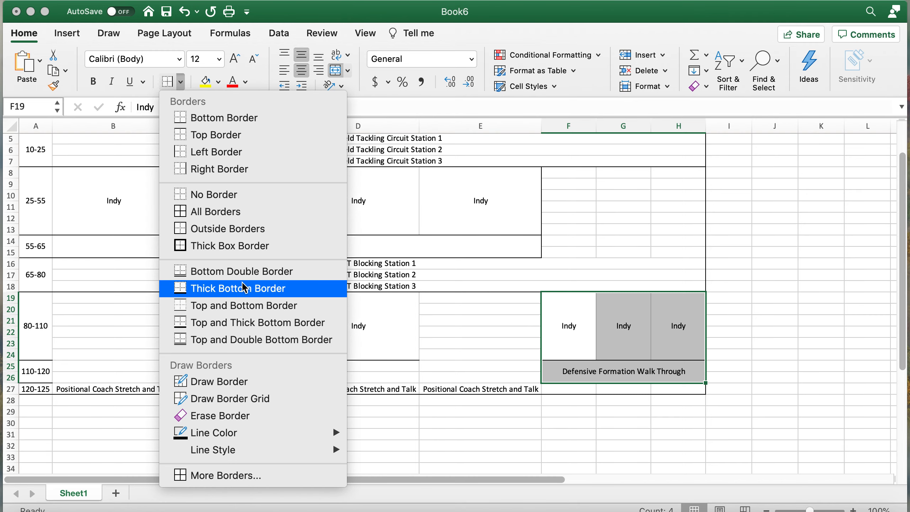
pyautogui.click(229, 152)
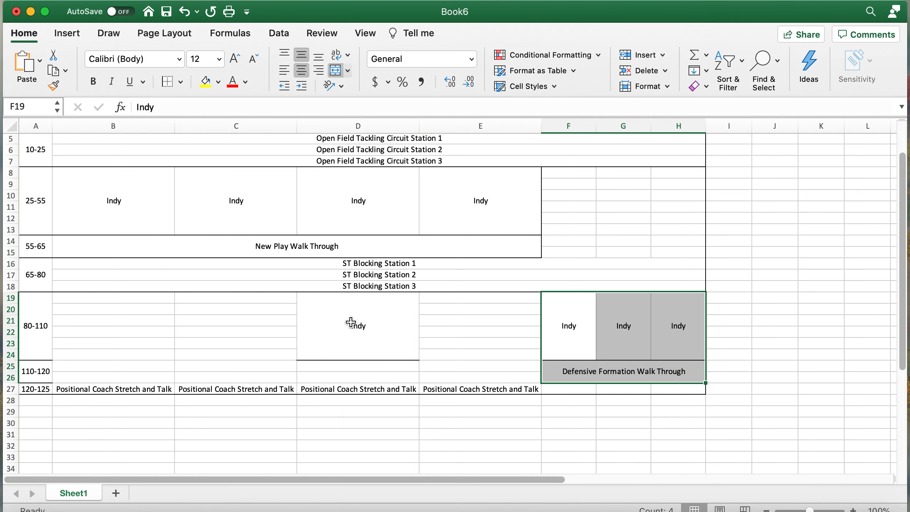
# - Give the 80-110 QB Indy block a left/right side border
pyautogui.click(349, 321)
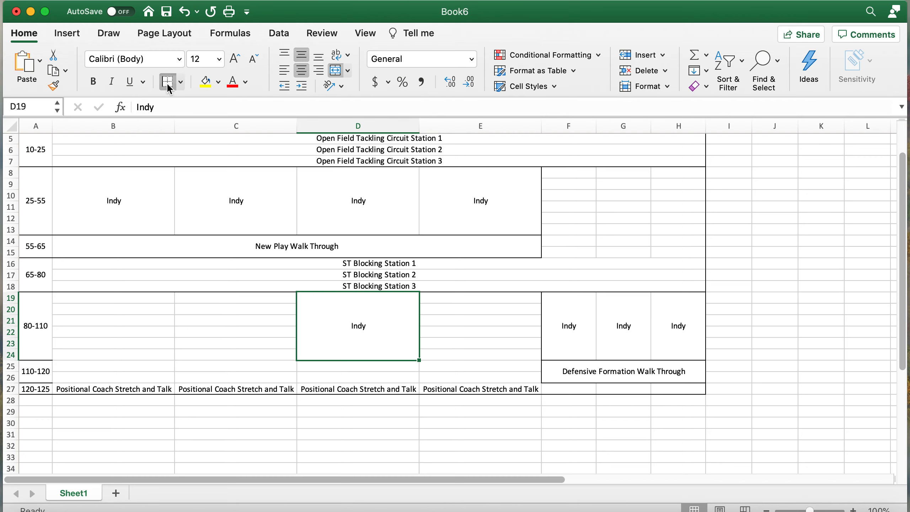
pyautogui.click(181, 83)
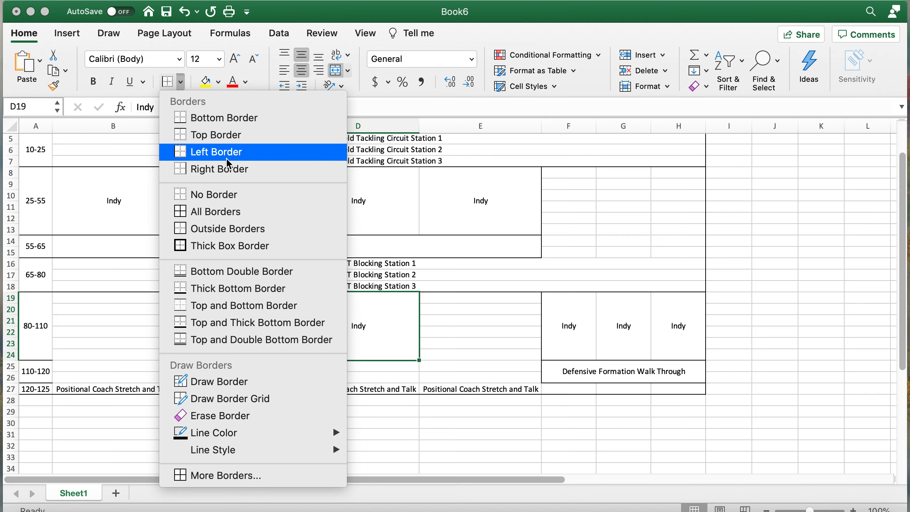
pyautogui.click(213, 169)
# - Add a right border along the whole Time column, A2:A27
pyautogui.scroll(3, 49, 314)
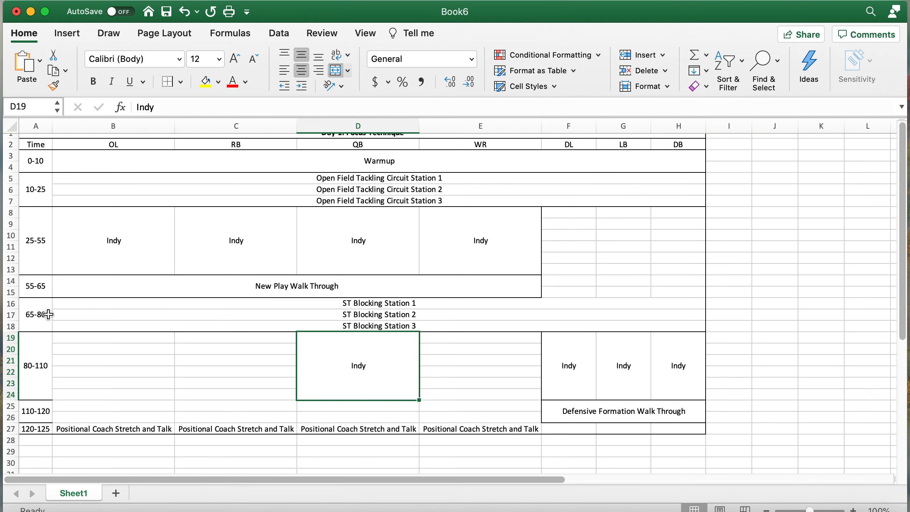
pyautogui.click(32, 428)
pyautogui.moveTo(32, 428)
pyautogui.mouseDown()
pyautogui.moveTo(36, 134)
pyautogui.moveTo(42, 165)
pyautogui.moveTo(38, 147)
pyautogui.mouseUp()
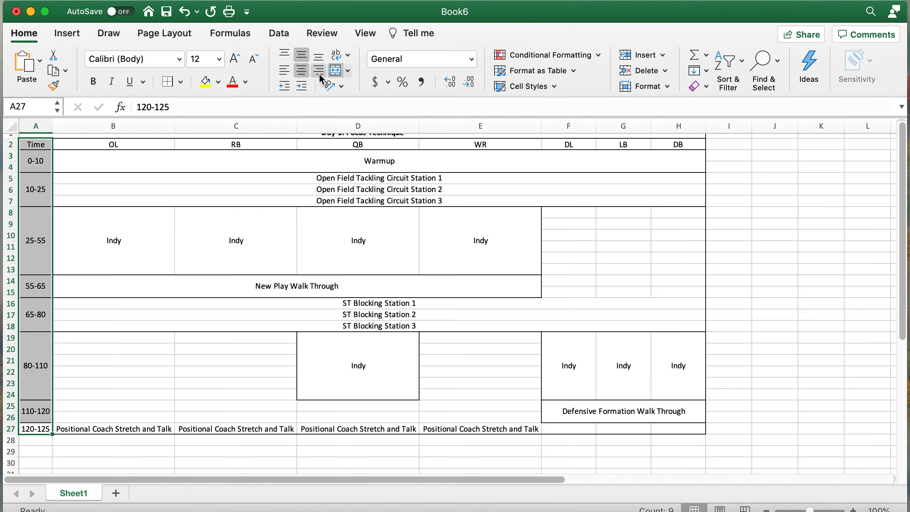
pyautogui.click(167, 86)
pyautogui.click(143, 315)
pyautogui.scroll(1, 143, 314)
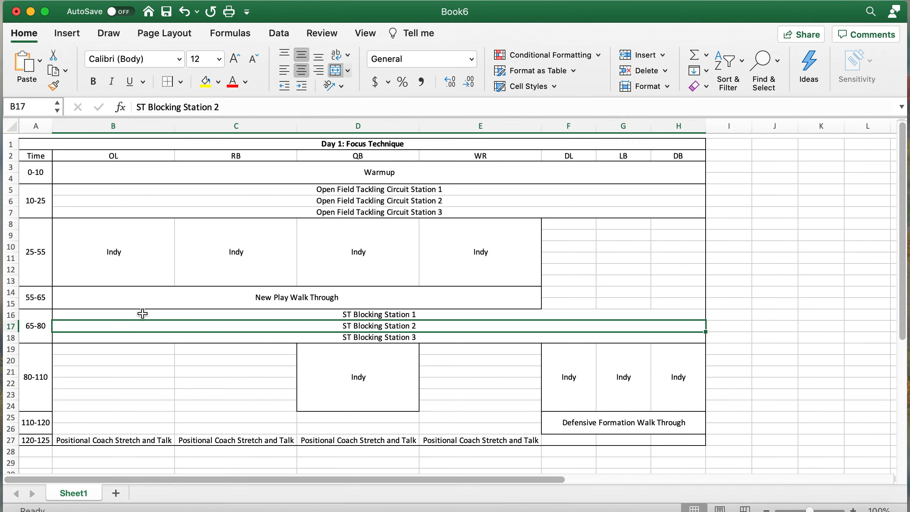
pyautogui.click(749, 279)
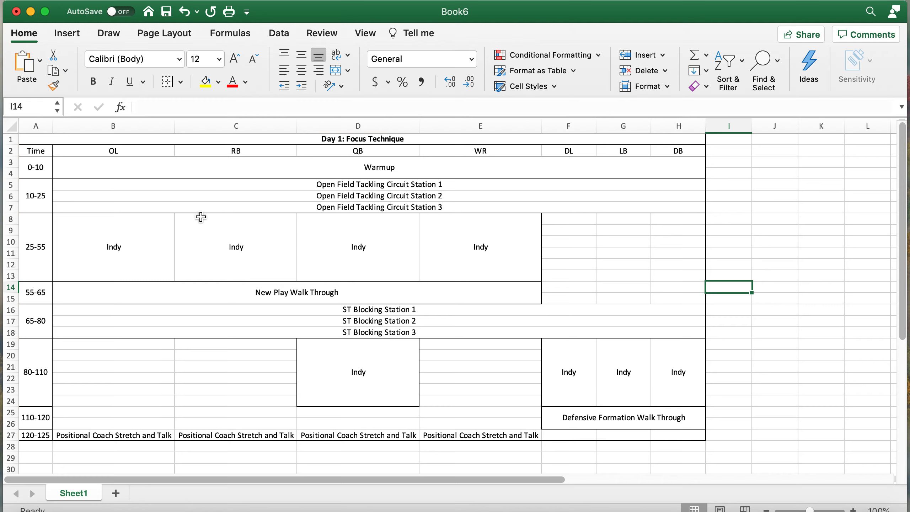
pyautogui.click(151, 169)
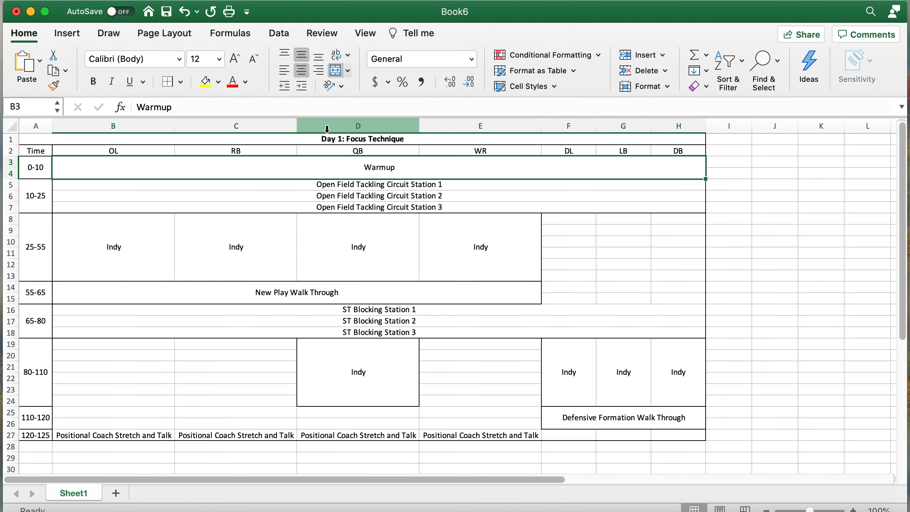
# - Fill the Warmup, Open Field Tackling and ST Blocking rows light yellow
pyautogui.click(205, 82)
pyautogui.moveTo(240, 183); pyautogui.dragTo(239, 204)
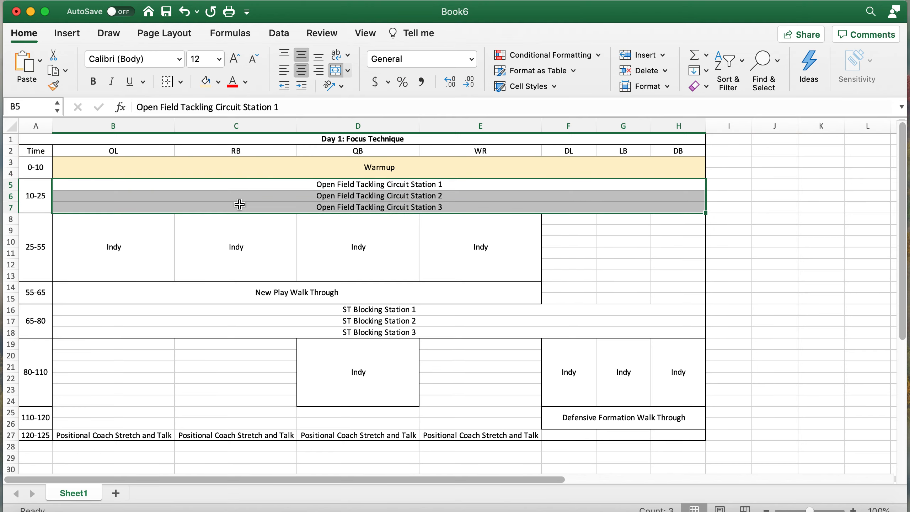
pyautogui.click(205, 82)
pyautogui.moveTo(268, 309); pyautogui.dragTo(269, 329)
pyautogui.click(203, 83)
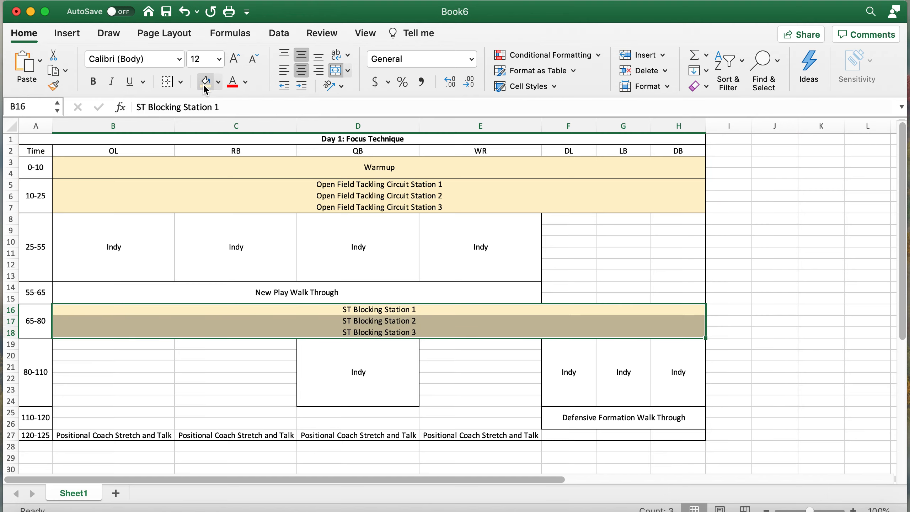
pyautogui.scroll(-3, 276, 307)
pyautogui.scroll(3, 305, 380)
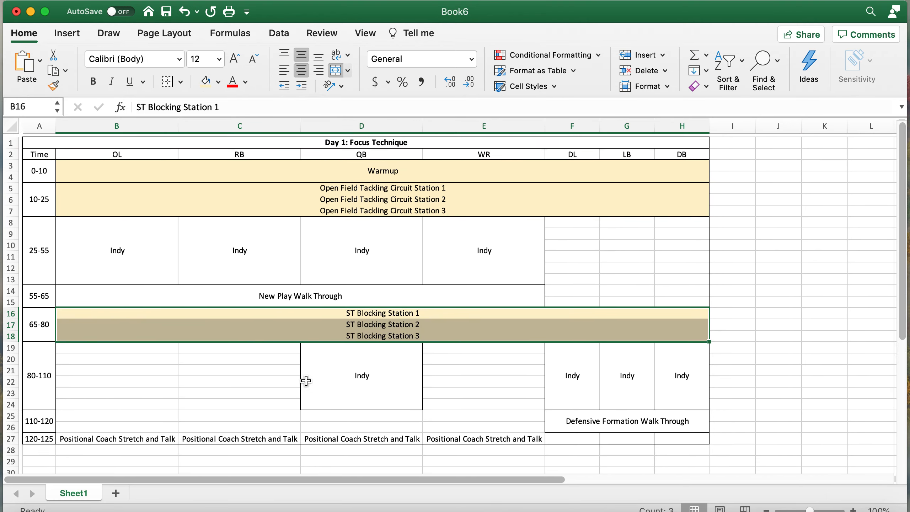
pyautogui.click(592, 267)
# - Fill the four 25-55 Indy blocks and the 80-110 QB Indy block light green
pyautogui.moveTo(144, 262); pyautogui.dragTo(462, 258)
pyautogui.click(218, 82)
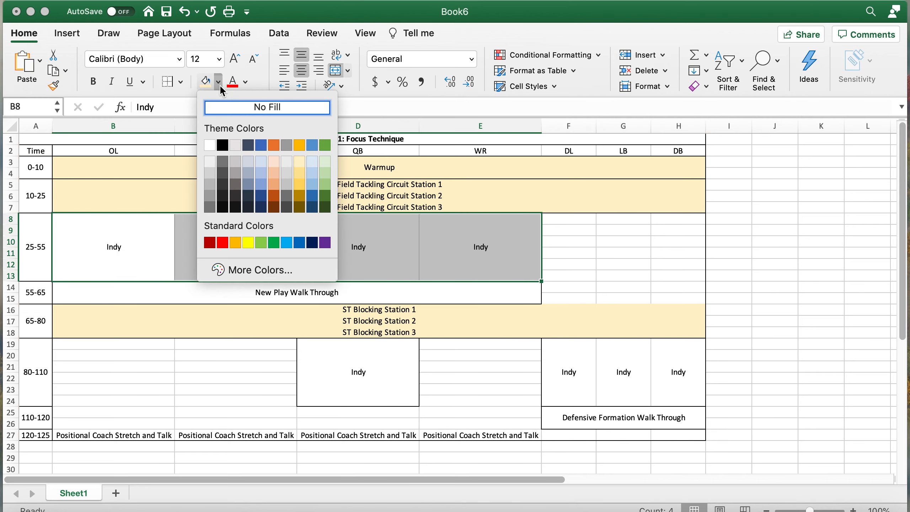
pyautogui.click(324, 161)
pyautogui.click(390, 406)
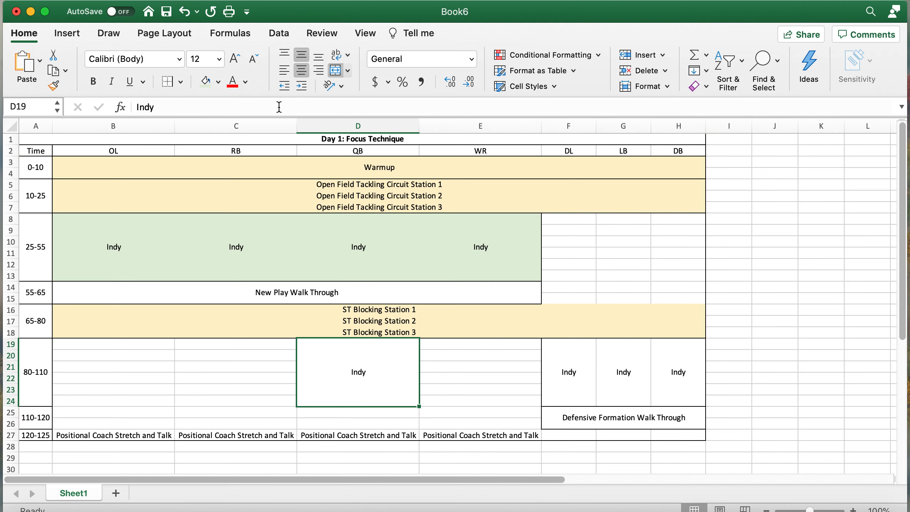
pyautogui.click(204, 82)
pyautogui.moveTo(101, 152); pyautogui.dragTo(480, 151)
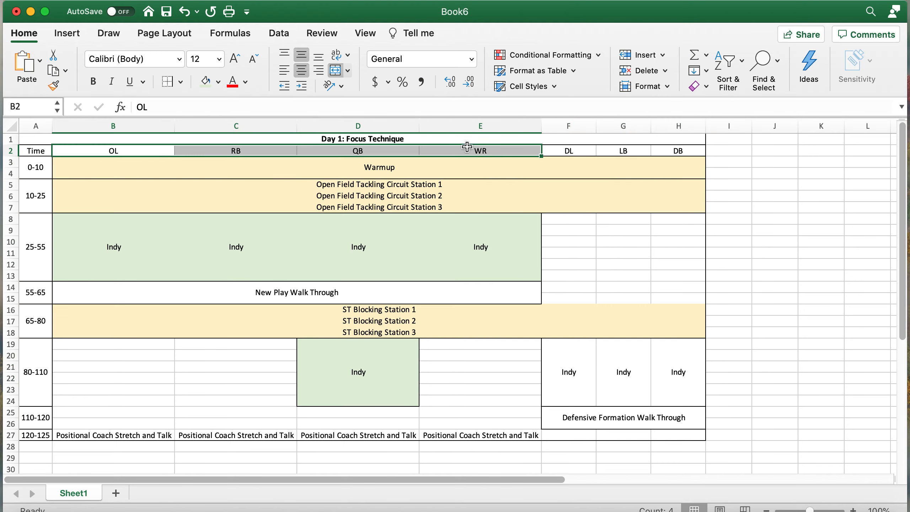
# - Fill the OL–WR headers light green and the DL, LB, DB headers light blue
pyautogui.click(208, 84)
pyautogui.click(624, 275)
pyautogui.moveTo(570, 151); pyautogui.dragTo(678, 151)
pyautogui.click(218, 82)
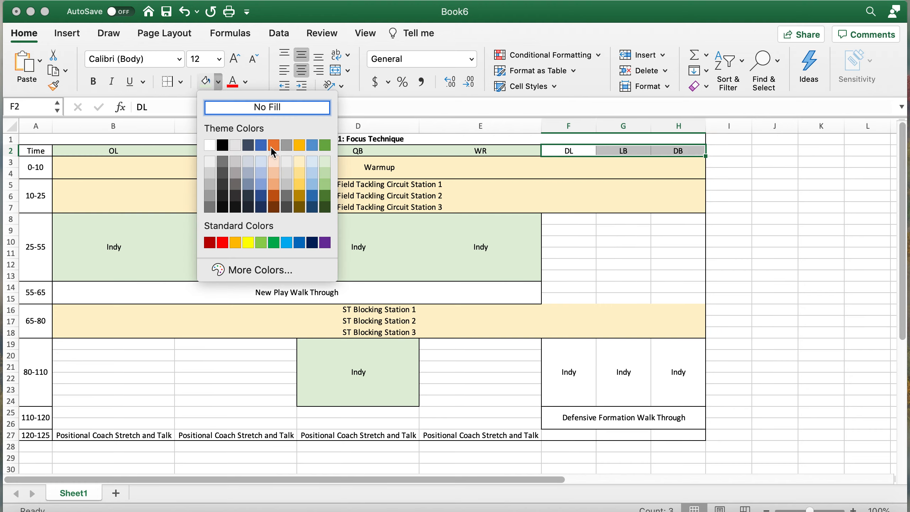
pyautogui.click(259, 159)
# - Fill the defensive 80-110 Indy block light blue and the New Play Walk Through row light green
pyautogui.moveTo(575, 353); pyautogui.dragTo(661, 410)
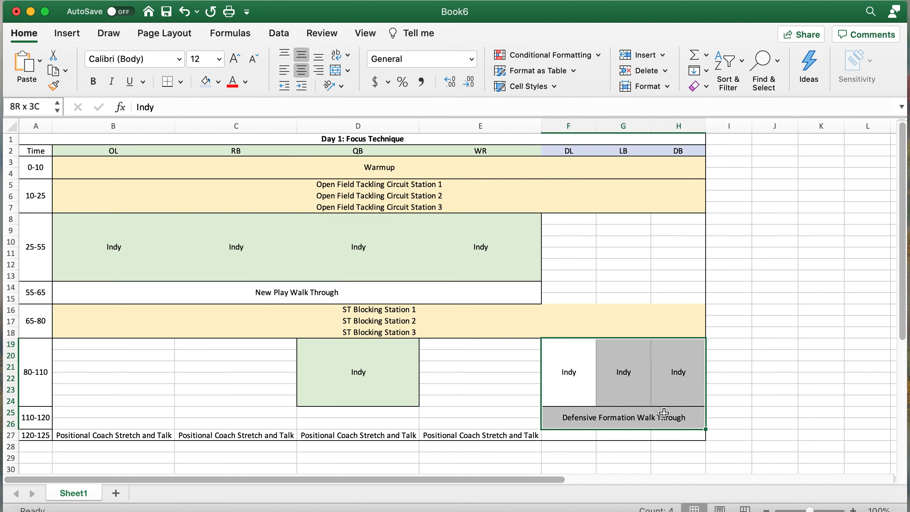
pyautogui.click(207, 82)
pyautogui.click(270, 291)
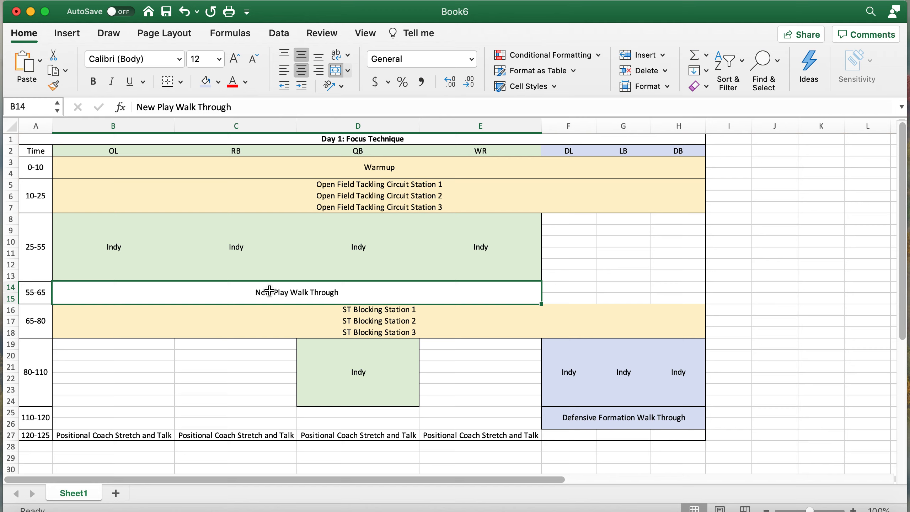
pyautogui.click(218, 82)
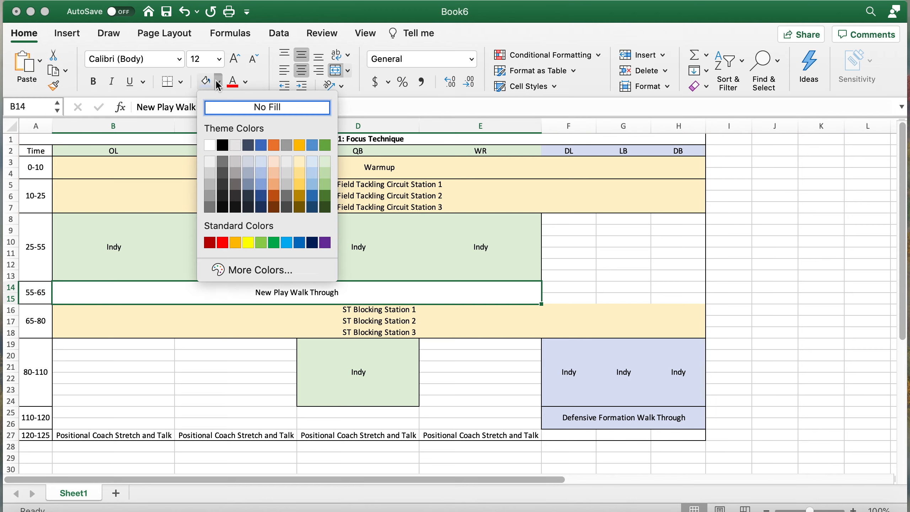
pyautogui.click(331, 158)
pyautogui.click(601, 264)
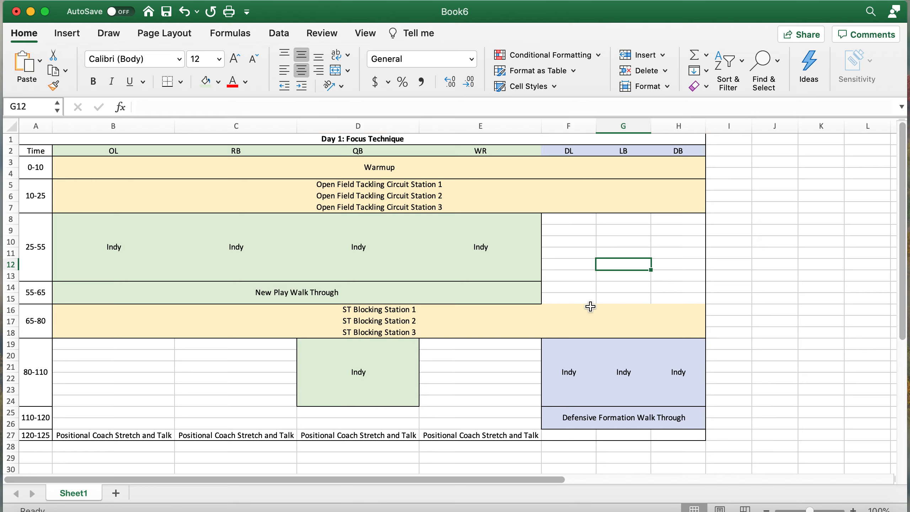
# - Fill the Positional Coach Stretch and Talk row light gold
pyautogui.moveTo(84, 434); pyautogui.dragTo(466, 436)
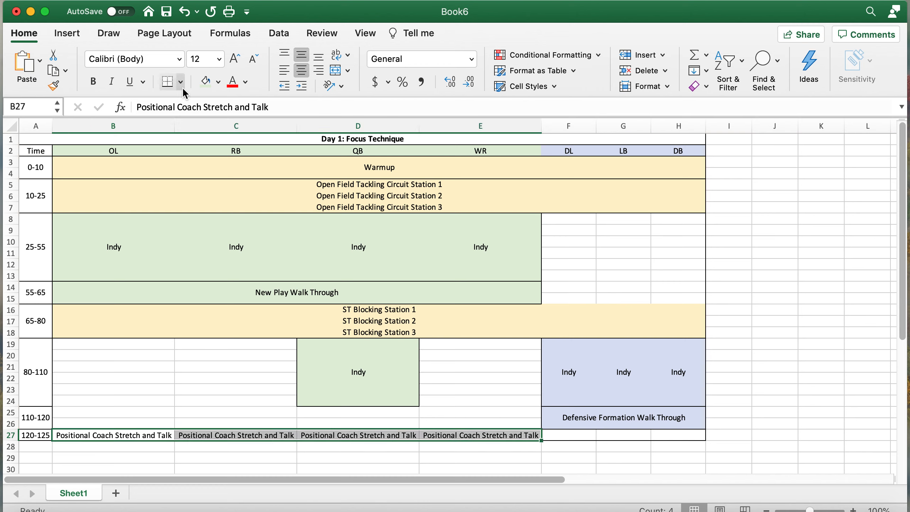
pyautogui.click(219, 82)
pyautogui.click(300, 162)
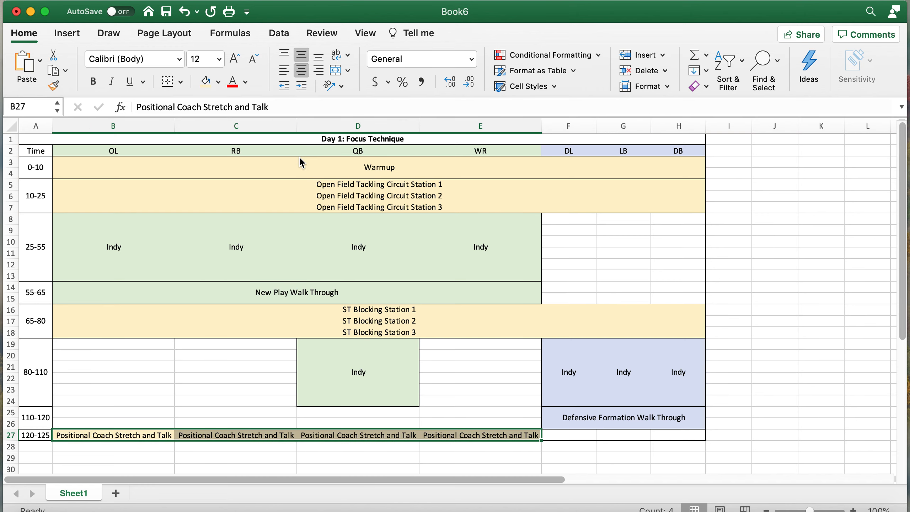
pyautogui.click(472, 351)
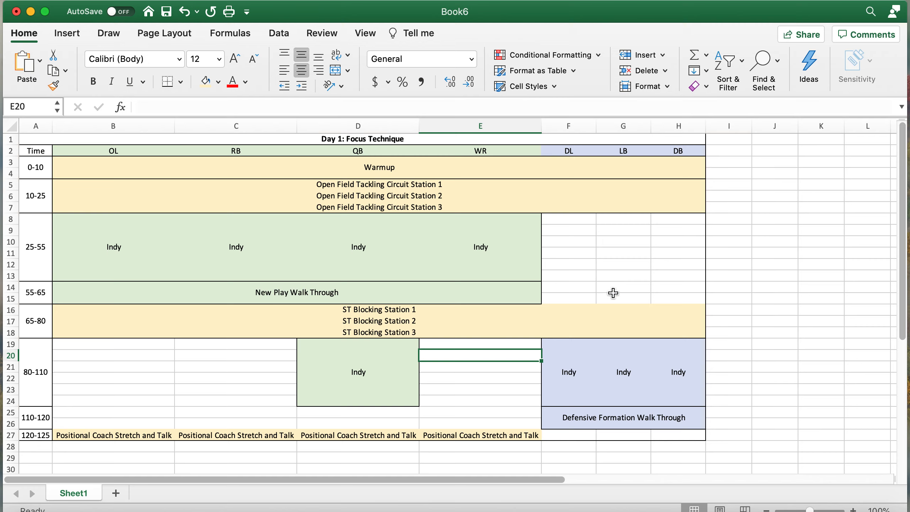
# - Add a top border to the ST Blocking Station 1 row
pyautogui.click(575, 310)
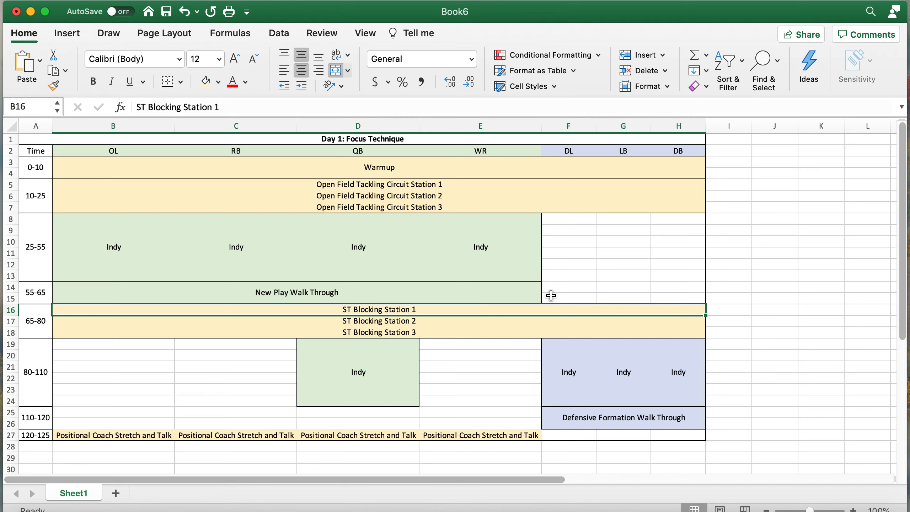
pyautogui.click(180, 82)
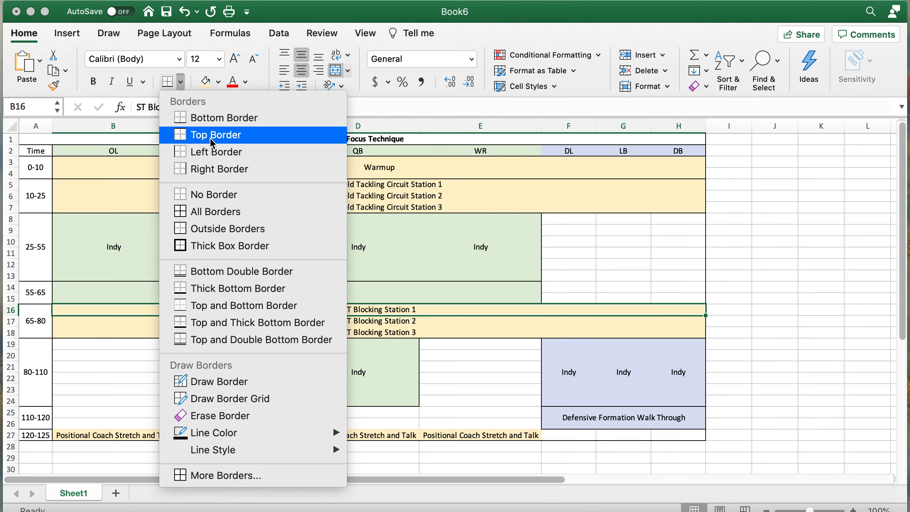
pyautogui.click(222, 137)
pyautogui.click(771, 326)
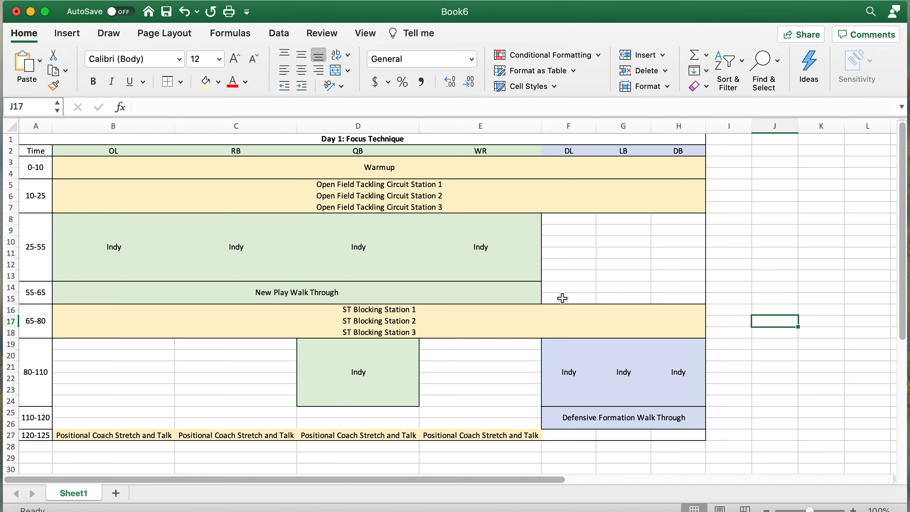
# - Merge the empty defensive 25–65, WR 80–120, offensive 110–120 and OL/RB 80–110 cells into blank blocks
pyautogui.moveTo(562, 298); pyautogui.dragTo(693, 215)
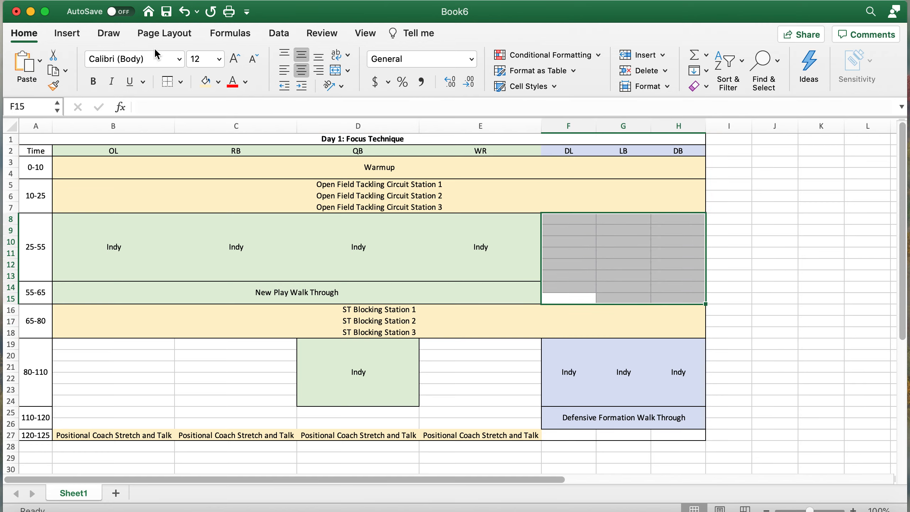
pyautogui.click(334, 70)
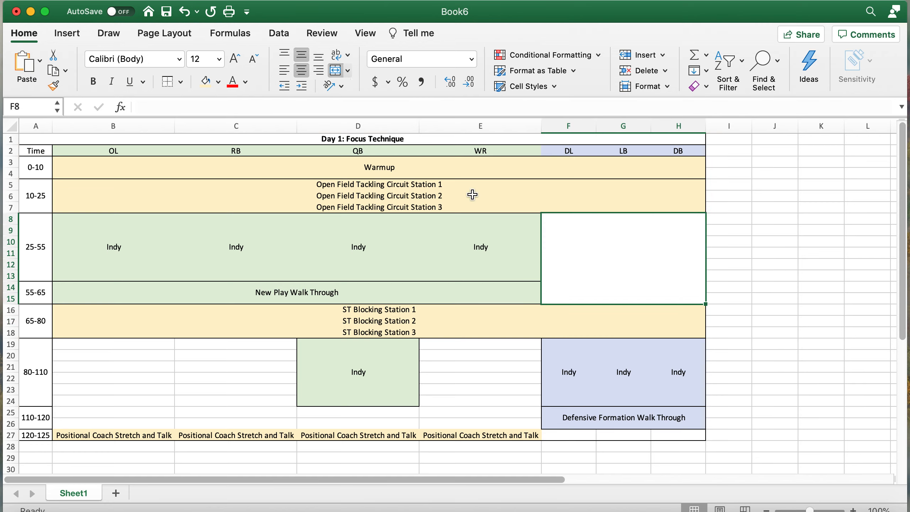
pyautogui.moveTo(447, 342); pyautogui.dragTo(450, 423)
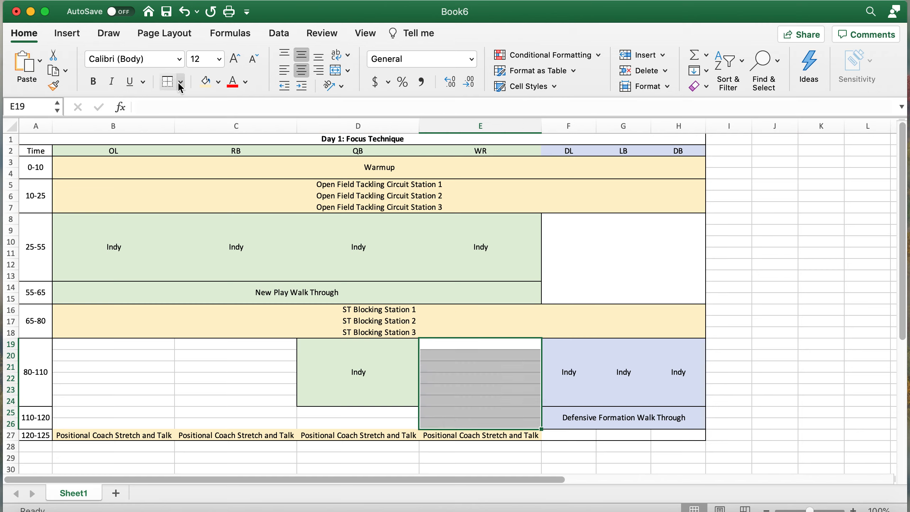
pyautogui.click(335, 70)
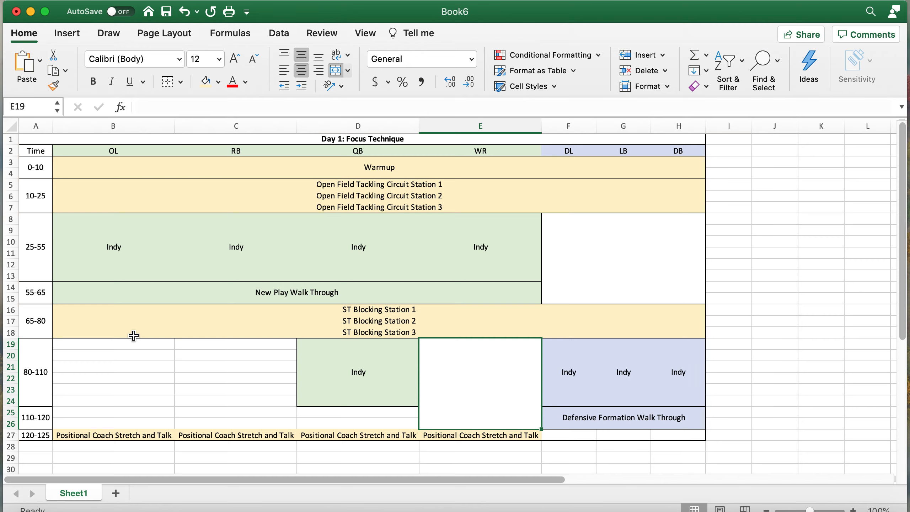
pyautogui.moveTo(130, 346); pyautogui.dragTo(240, 412)
pyautogui.moveTo(342, 423); pyautogui.dragTo(95, 417)
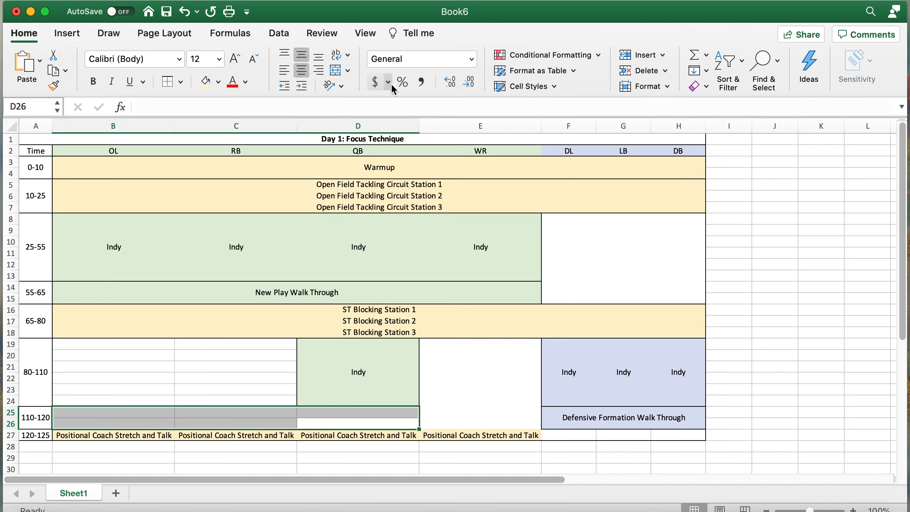
pyautogui.click(335, 70)
pyautogui.moveTo(251, 400); pyautogui.dragTo(109, 343)
pyautogui.click(338, 73)
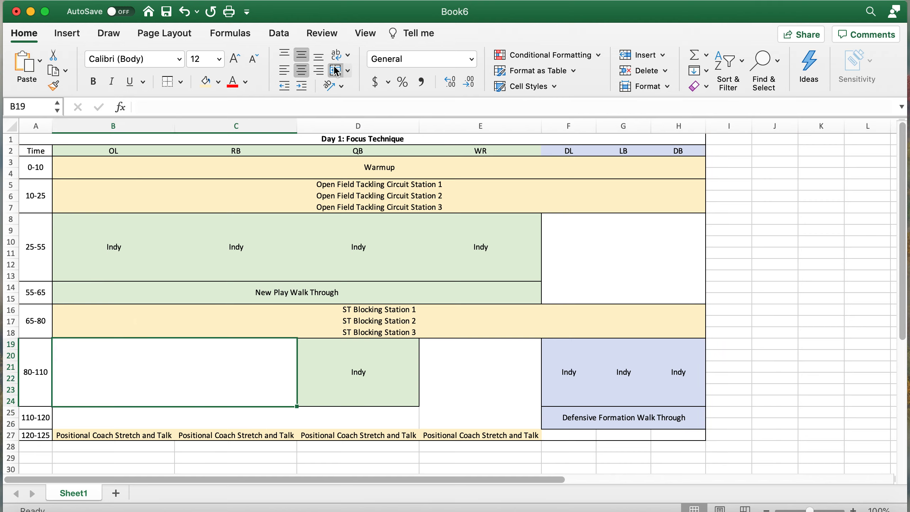
# - Check the merged blank blocks, including the DL–DB block
pyautogui.click(805, 309)
pyautogui.moveTo(459, 419); pyautogui.dragTo(343, 415)
pyautogui.click(855, 340)
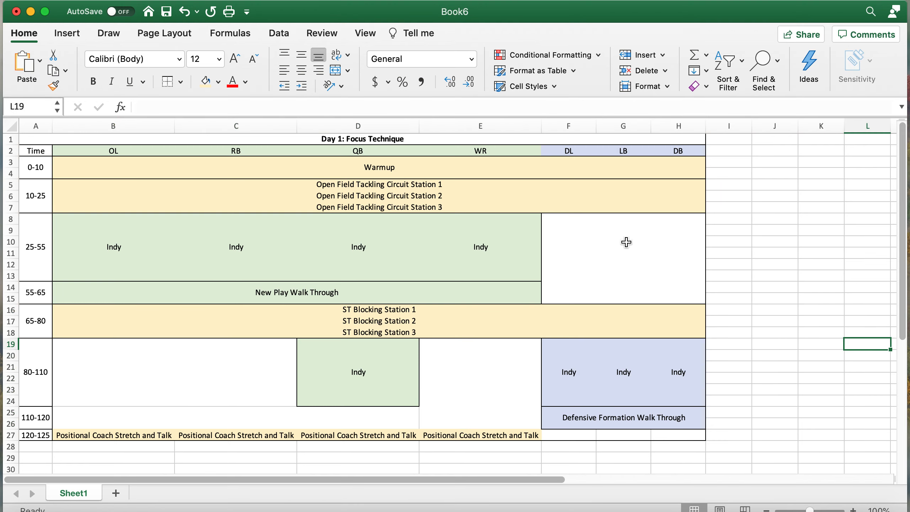
pyautogui.click(615, 262)
pyautogui.hscroll(3, 573, 274)
pyautogui.hscroll(-3, 565, 276)
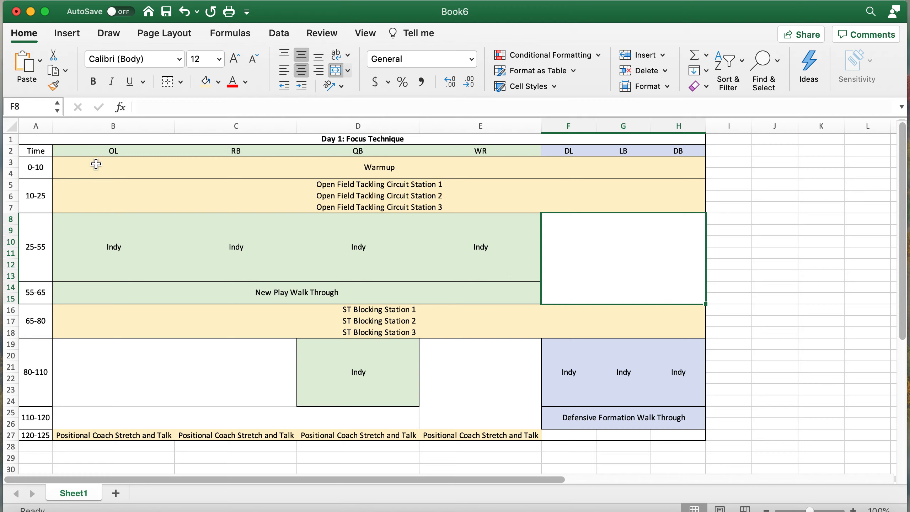
# - Add a border around the 25-55 OL Indy cell
pyautogui.moveTo(137, 150); pyautogui.dragTo(136, 258)
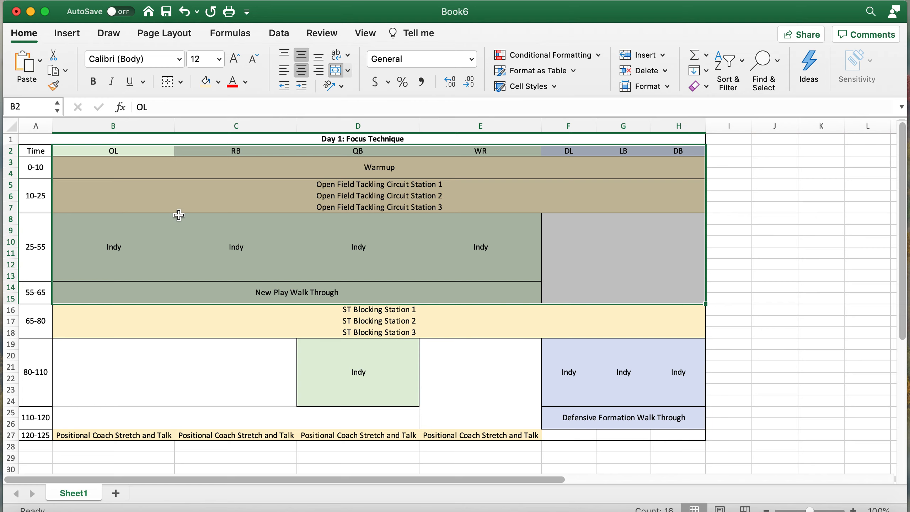
pyautogui.click(178, 216)
pyautogui.click(121, 150)
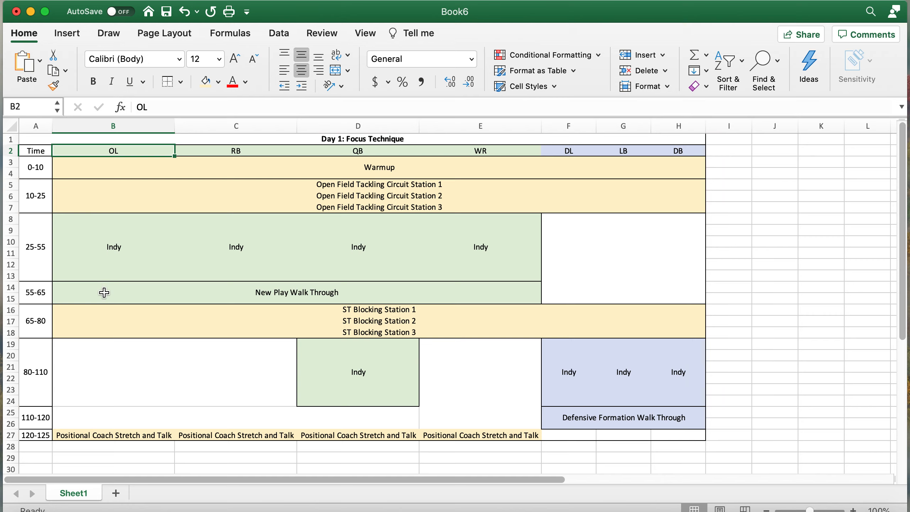
pyautogui.moveTo(104, 293); pyautogui.dragTo(109, 264)
pyautogui.click(139, 264)
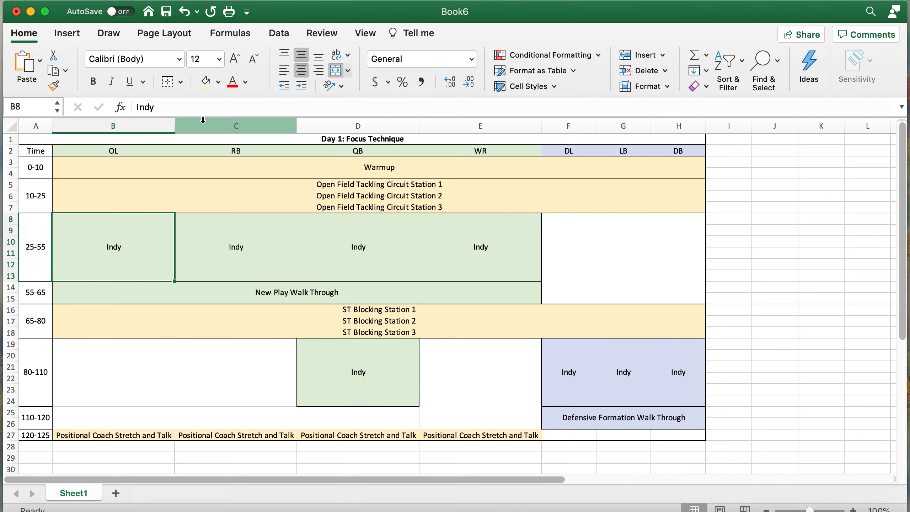
pyautogui.click(180, 82)
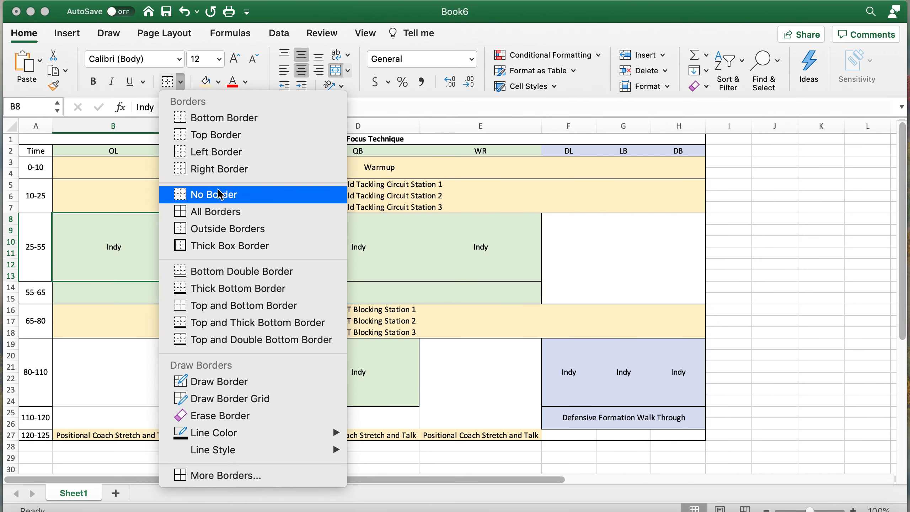
pyautogui.click(224, 157)
# - Go through the RB, QB, DL and LB Indy cells so each has its own border outline
pyautogui.click(214, 259)
pyautogui.click(357, 246)
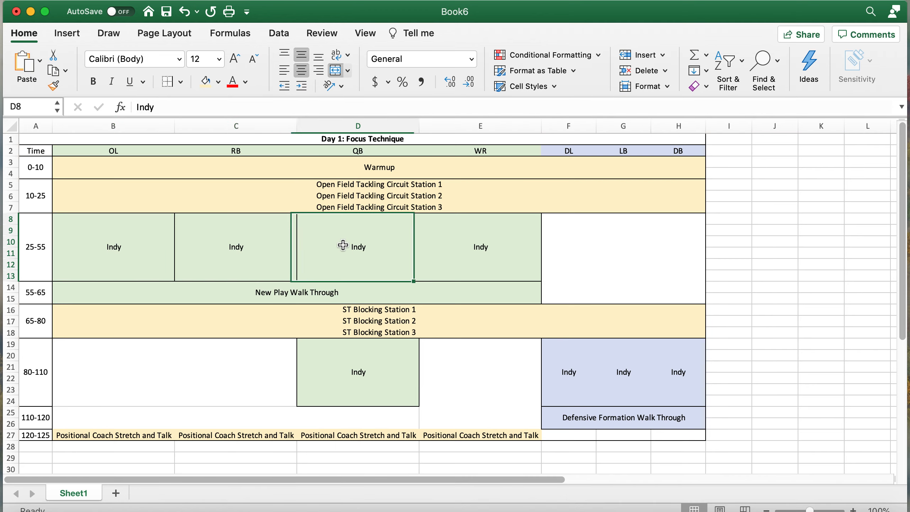
pyautogui.click(577, 362)
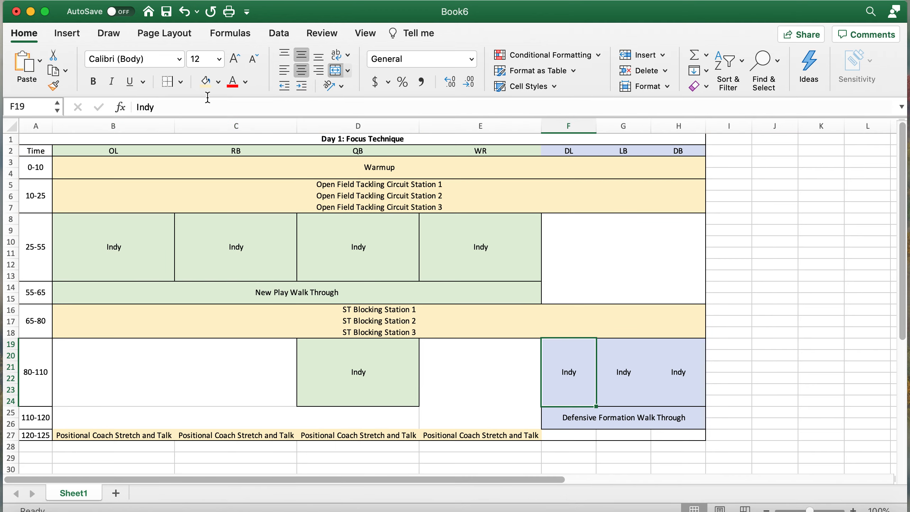
pyautogui.click(627, 353)
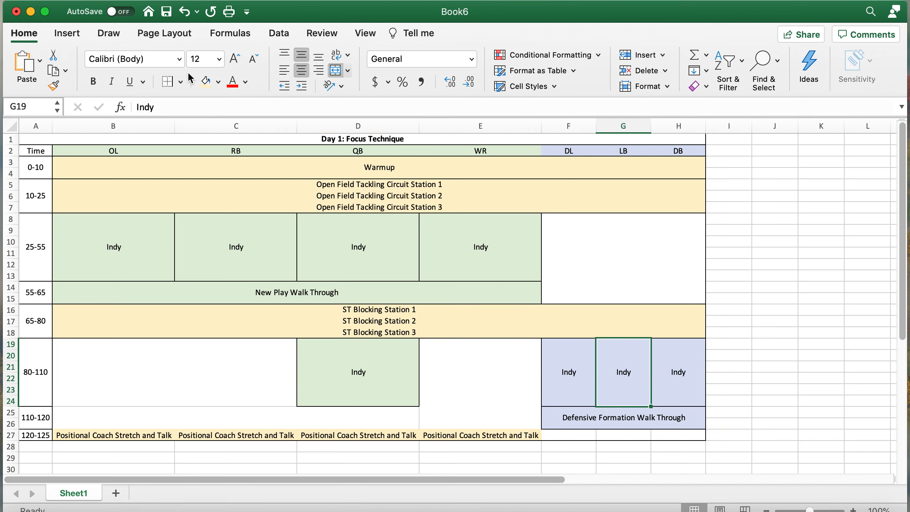
pyautogui.click(790, 289)
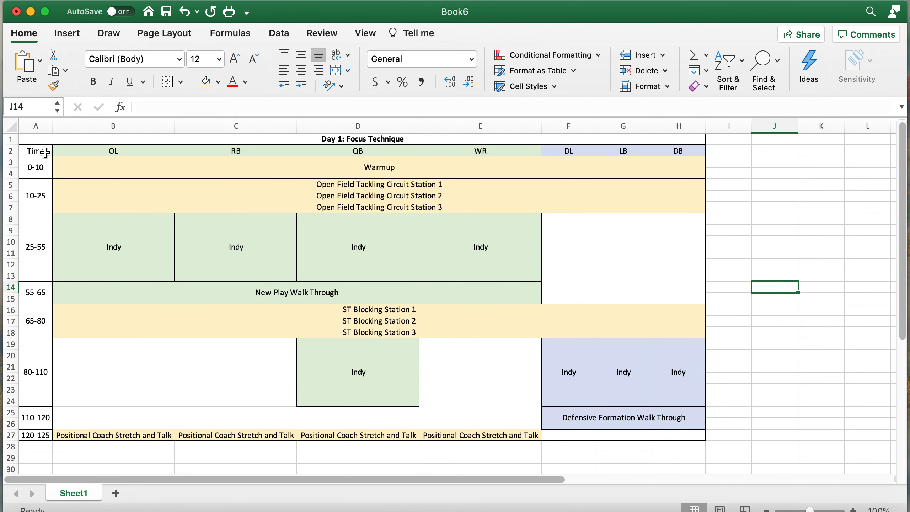
# - Copy the Day 1 header rows A1:H2 into I1, Q1 and Y1
pyautogui.moveTo(36, 150); pyautogui.dragTo(668, 136)
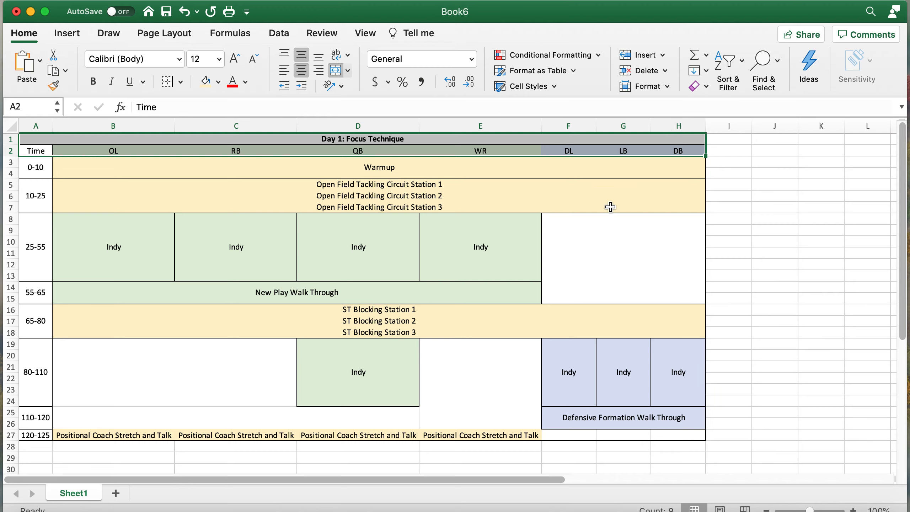
pyautogui.press('super+c')
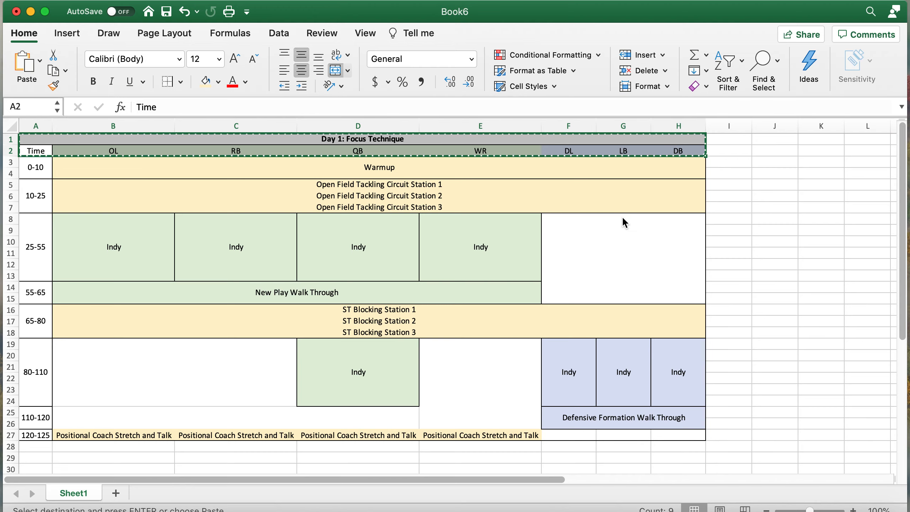
pyautogui.hscroll(5, 725, 231)
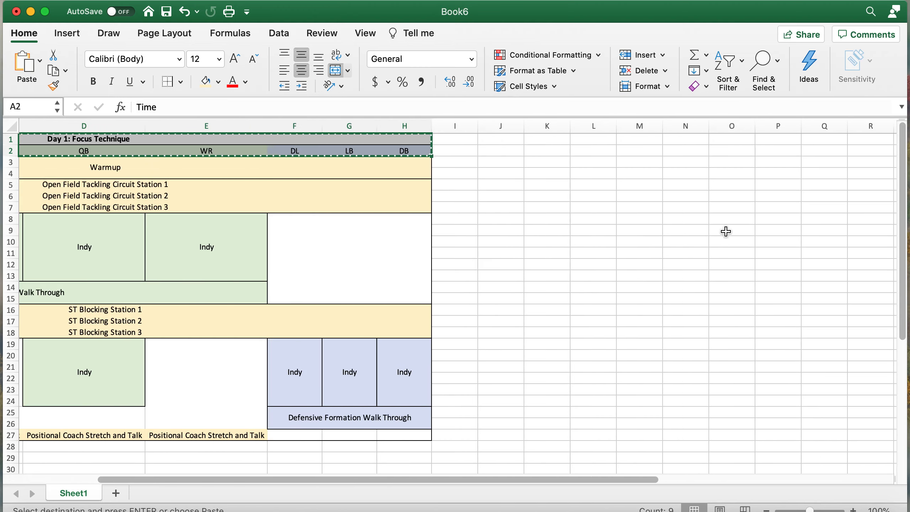
pyautogui.click(416, 140)
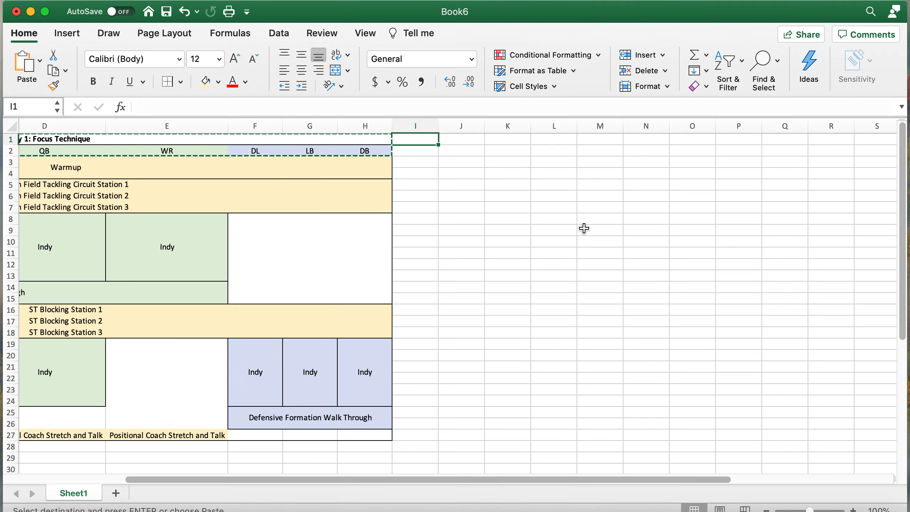
pyautogui.press('super+v')
pyautogui.hscroll(2, 584, 228)
pyautogui.click(587, 139)
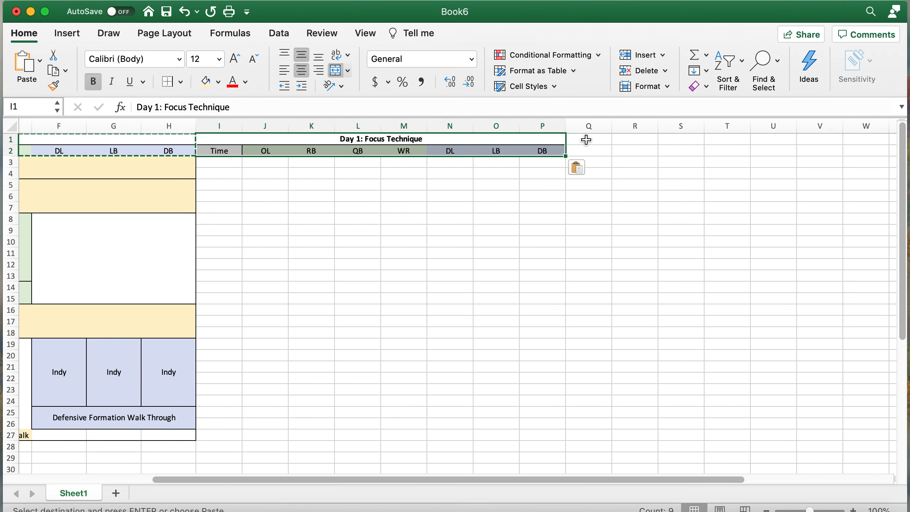
pyautogui.press('super+v')
pyautogui.hscroll(5, 680, 155)
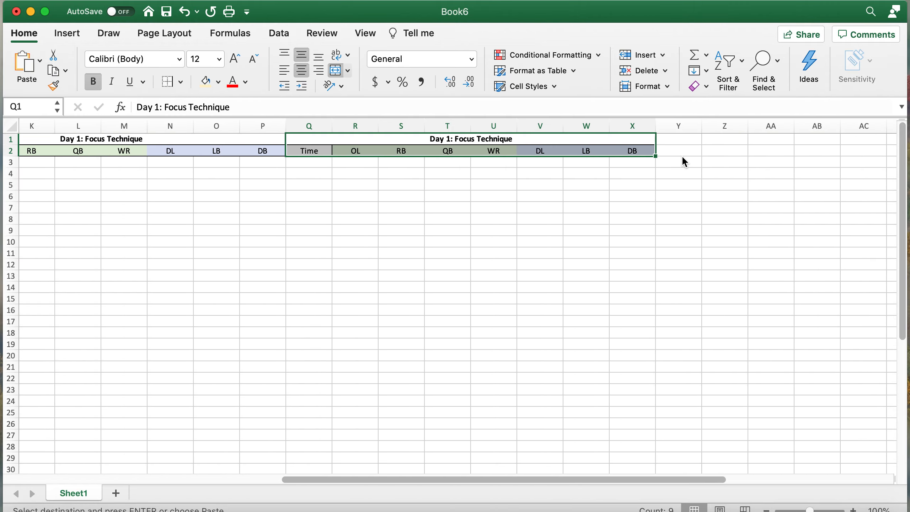
pyautogui.click(686, 138)
pyautogui.press('super+v')
# - Change the I1 copy's title to 'Day 2:'
pyautogui.hscroll(-7, 497, 195)
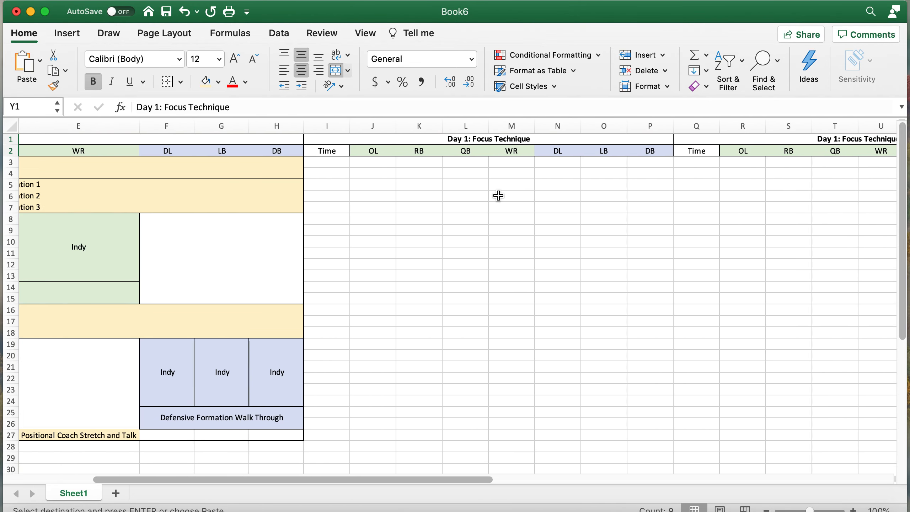
pyautogui.click(486, 140)
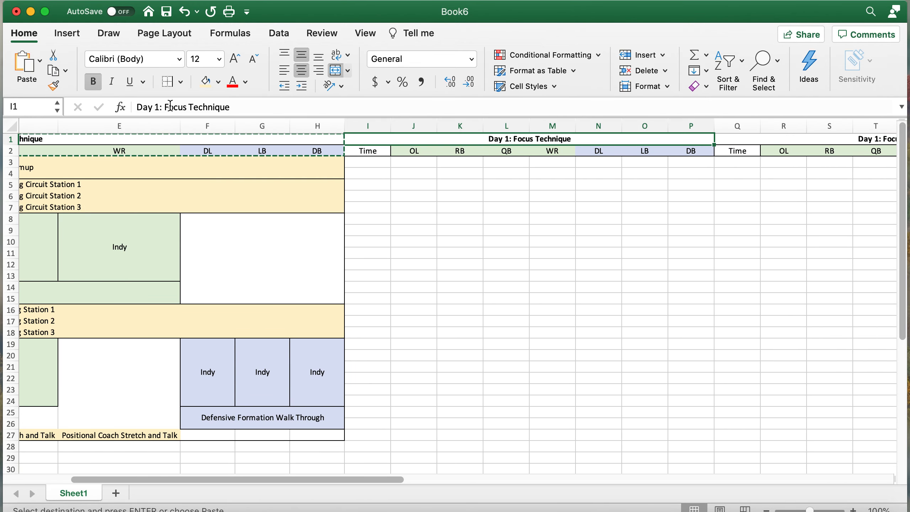
pyautogui.click(181, 103)
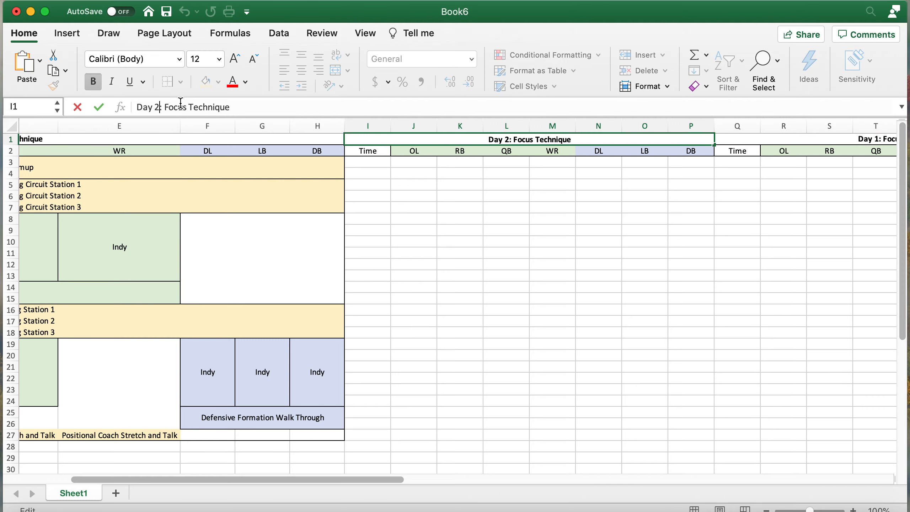
pyautogui.press('BackSpace')
pyautogui.press('Return')
# - Retitle the Q1 and Y1 header copies as Day 3 and Day 4
pyautogui.hscroll(6, 609, 264)
pyautogui.click(582, 136)
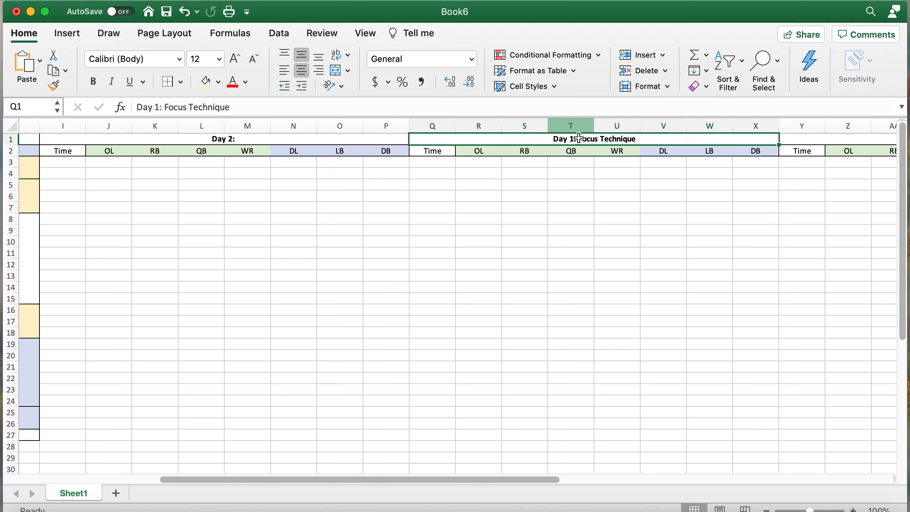
pyautogui.moveTo(246, 107); pyautogui.dragTo(156, 108)
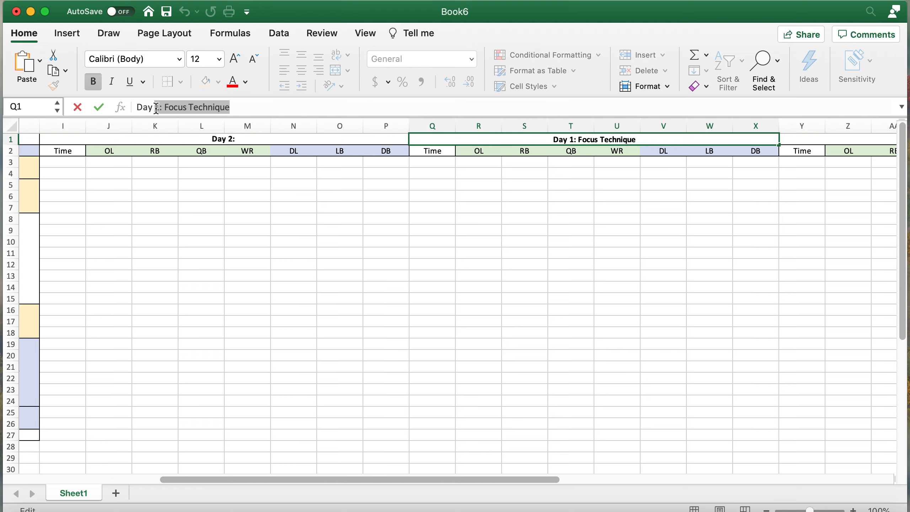
pyautogui.write('3')
pyautogui.press('Return')
pyautogui.hscroll(5, 569, 194)
pyautogui.click(613, 140)
pyautogui.moveTo(156, 108); pyautogui.dragTo(250, 107)
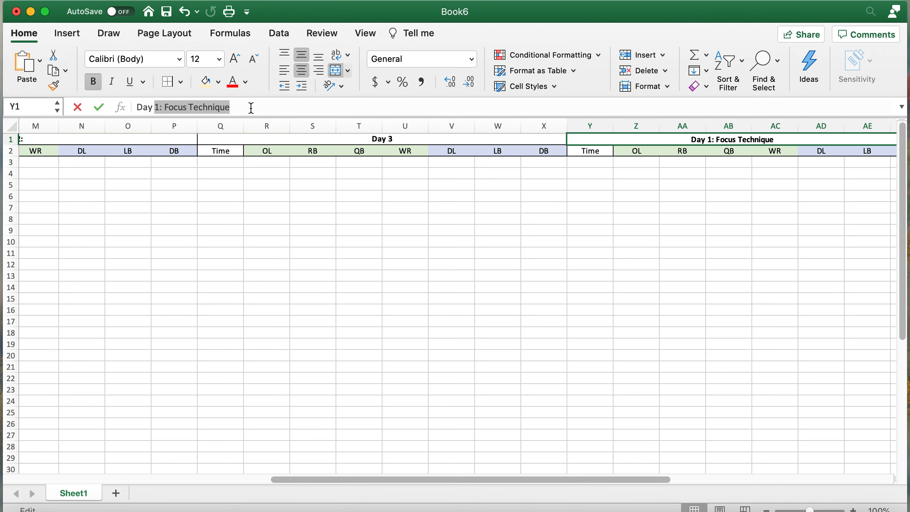
pyautogui.write('4')
pyautogui.press('Return')
pyautogui.hscroll(6, 596, 282)
pyautogui.hscroll(-15, 596, 282)
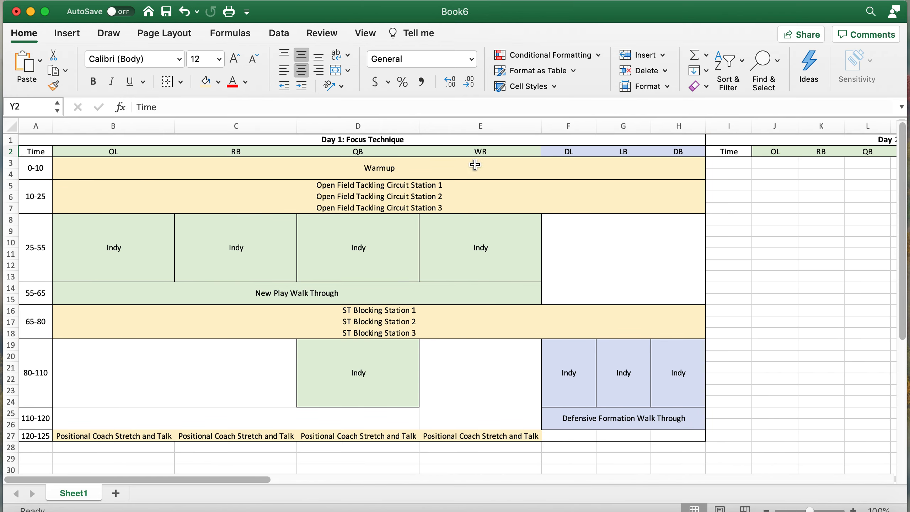
# - Copy the Day 1 0-10 Warmup row (A3:H4) into Day 2 at I3
pyautogui.moveTo(45, 169); pyautogui.dragTo(118, 179)
pyautogui.press('super+c')
pyautogui.hscroll(5, 402, 211)
pyautogui.click(489, 167)
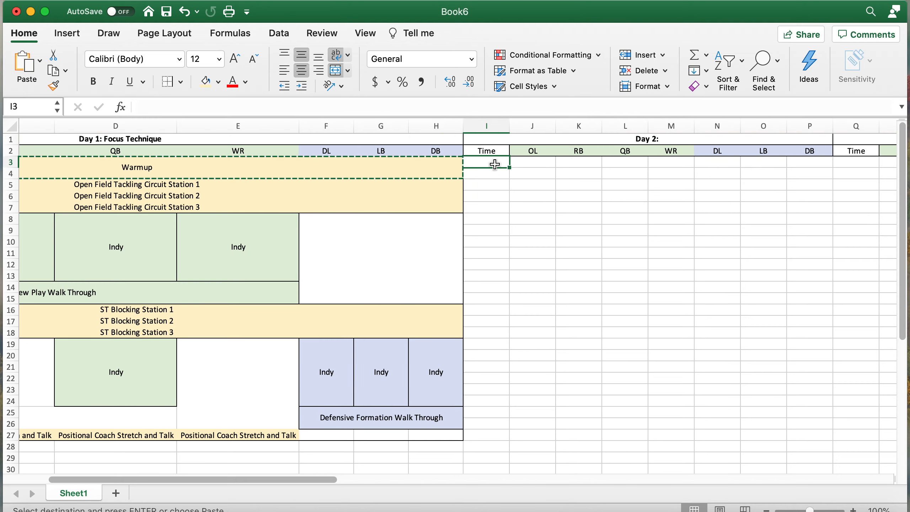
pyautogui.press('super+v')
pyautogui.hscroll(1, 550, 184)
pyautogui.hscroll(3, 549, 183)
pyautogui.click(605, 206)
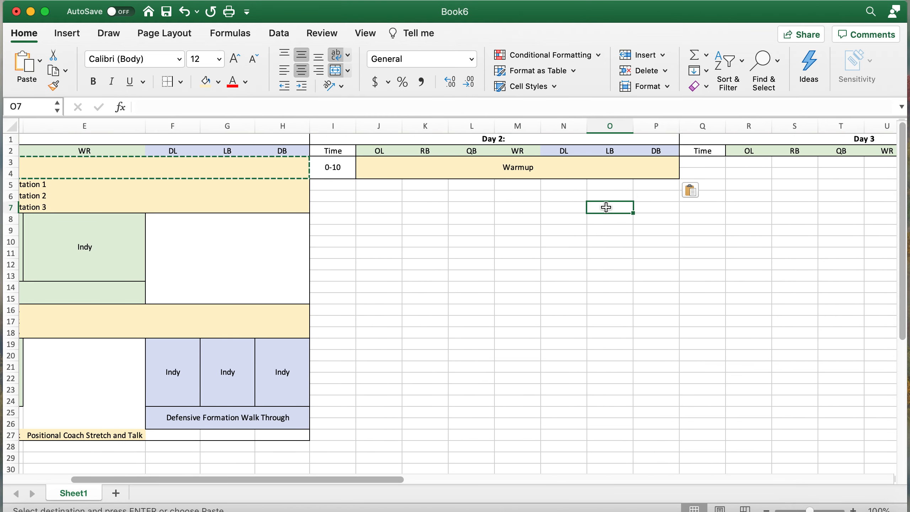
# - Paste the Warmup row into Day 3 at Q3 and Day 4 at Y3
pyautogui.hscroll(5, 605, 205)
pyautogui.click(463, 167)
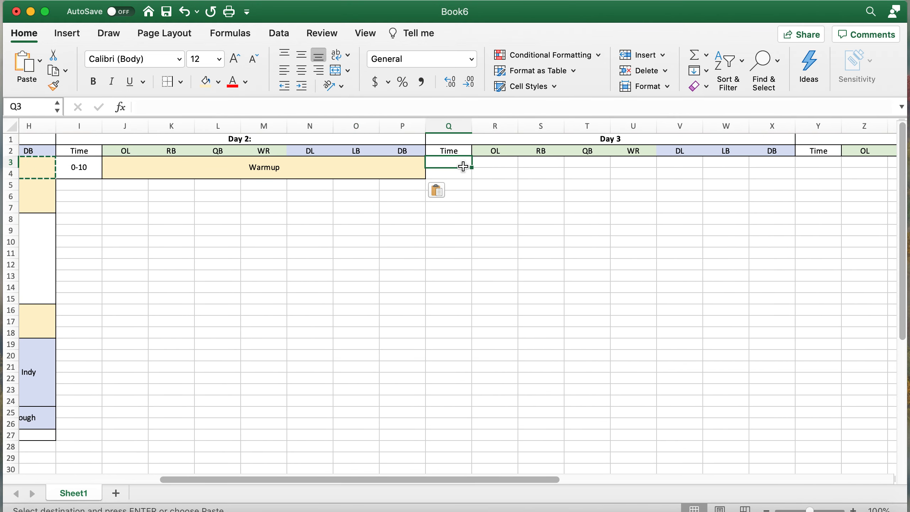
pyautogui.press('super+v')
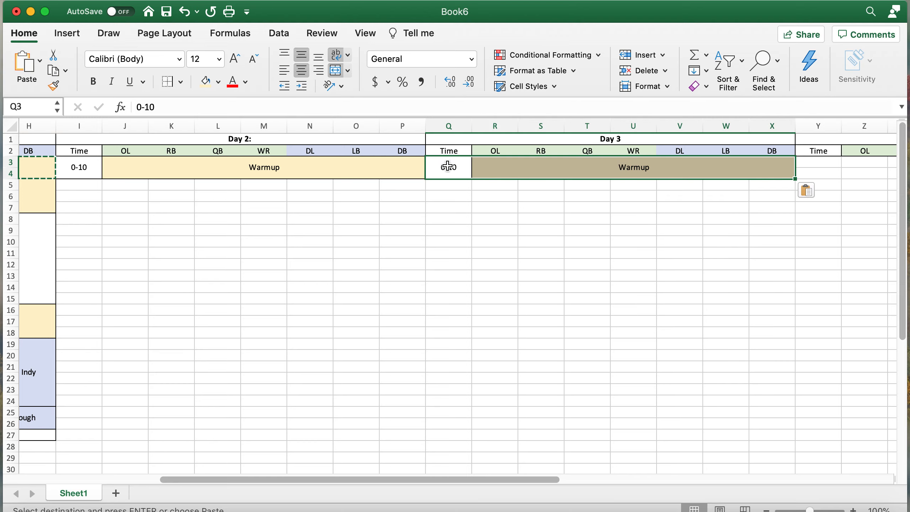
pyautogui.hscroll(5, 453, 168)
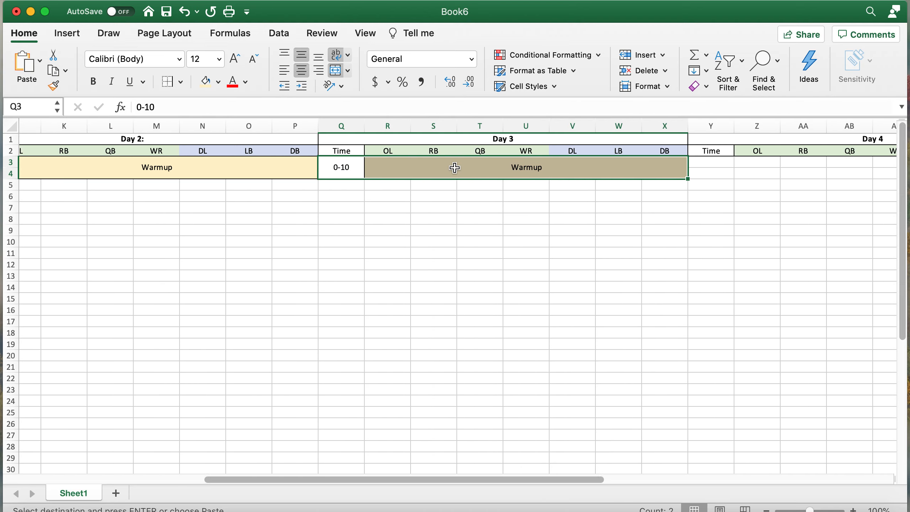
pyautogui.click(581, 164)
pyautogui.press('super+v')
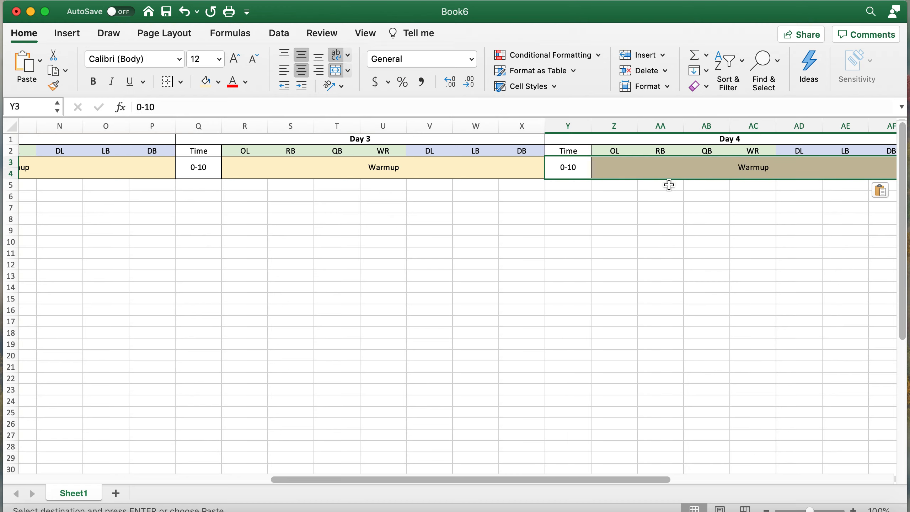
pyautogui.hscroll(5, 666, 183)
pyautogui.click(369, 229)
pyautogui.hscroll(-3, 294, 197)
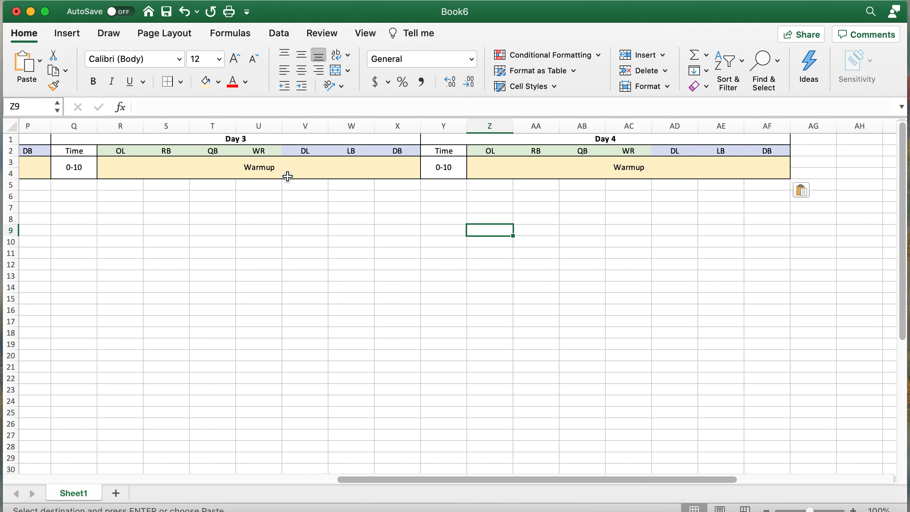
pyautogui.hscroll(-7, 287, 176)
pyautogui.hscroll(-8, 288, 176)
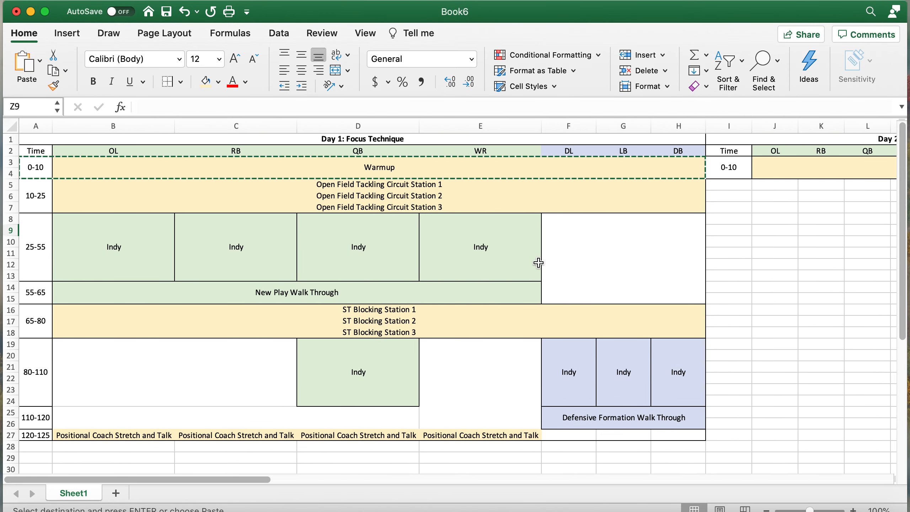
# - Copy the Day 1 10-25 Open Field Tackling rows (A5:H7) into Day 2 at I5
pyautogui.click(35, 192)
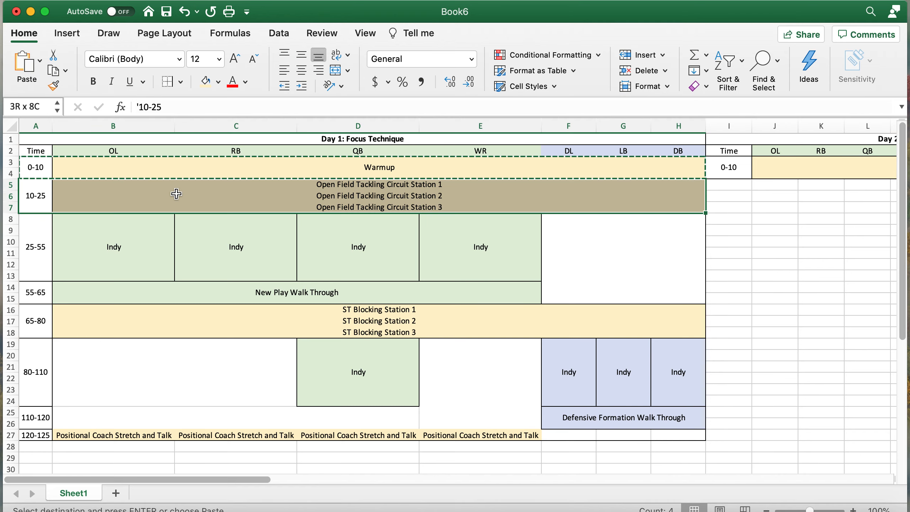
pyautogui.press('super+c')
pyautogui.hscroll(3, 522, 230)
pyautogui.hscroll(1, 522, 229)
pyautogui.click(480, 190)
pyautogui.press('super+v')
# - Paste the tackling rows into Day 3 at Q5 and Day 4 at Y5, re-pasting Day 4
pyautogui.hscroll(5, 717, 217)
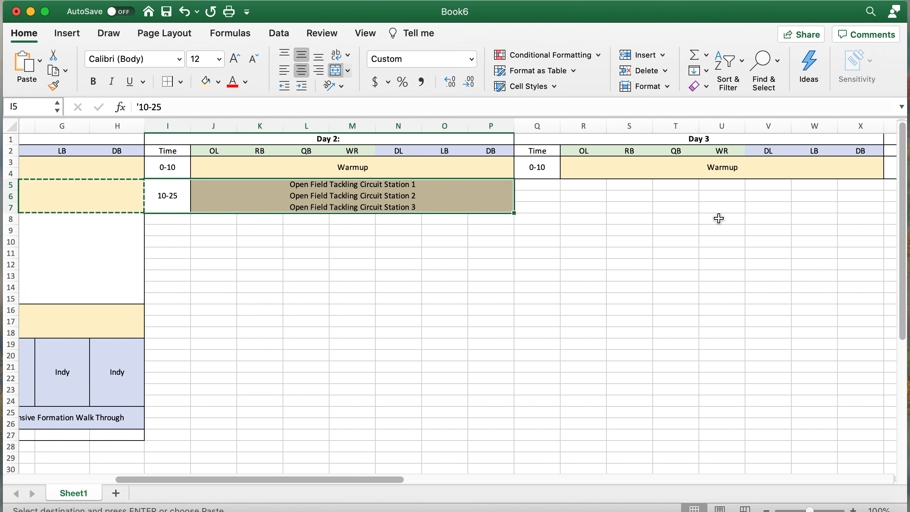
pyautogui.click(503, 188)
pyautogui.press('super+v')
pyautogui.hscroll(8, 503, 183)
pyautogui.click(516, 189)
pyautogui.press('super+v')
pyautogui.hscroll(-8, 256, 267)
pyautogui.hscroll(-1, 256, 267)
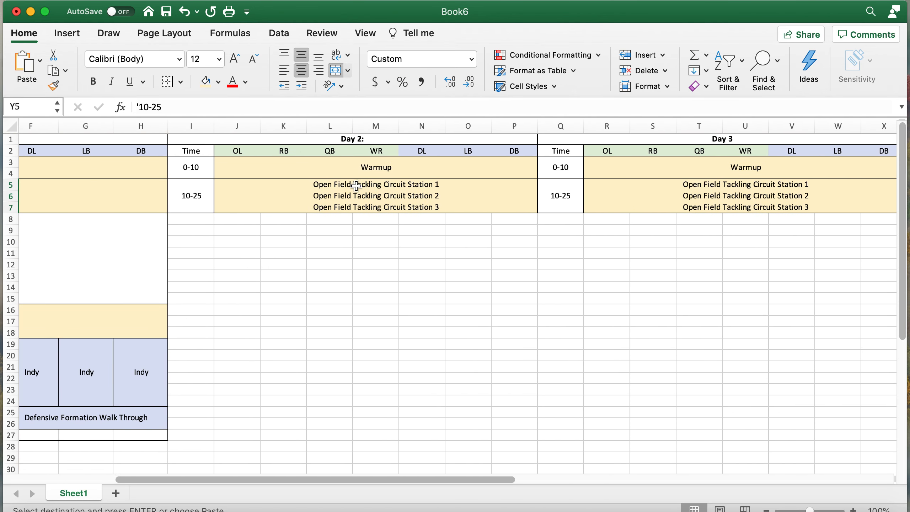
pyautogui.click(356, 183)
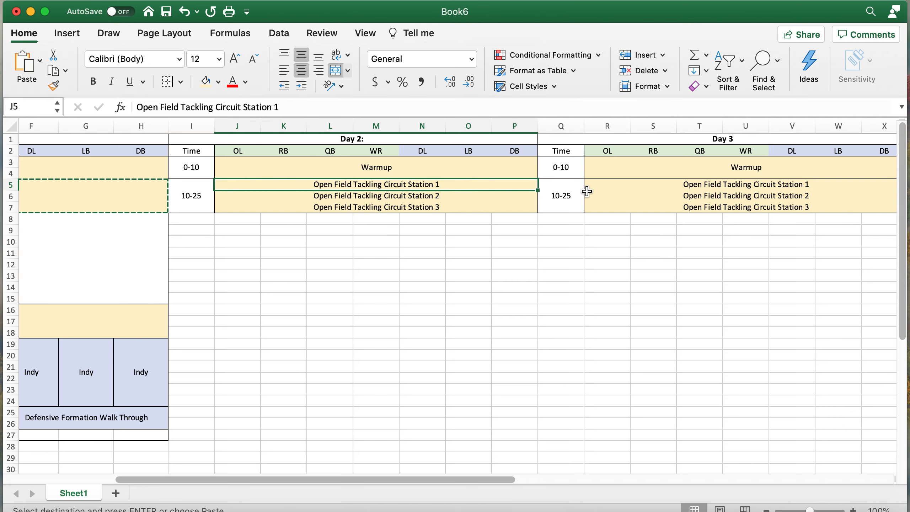
pyautogui.hscroll(10, 586, 190)
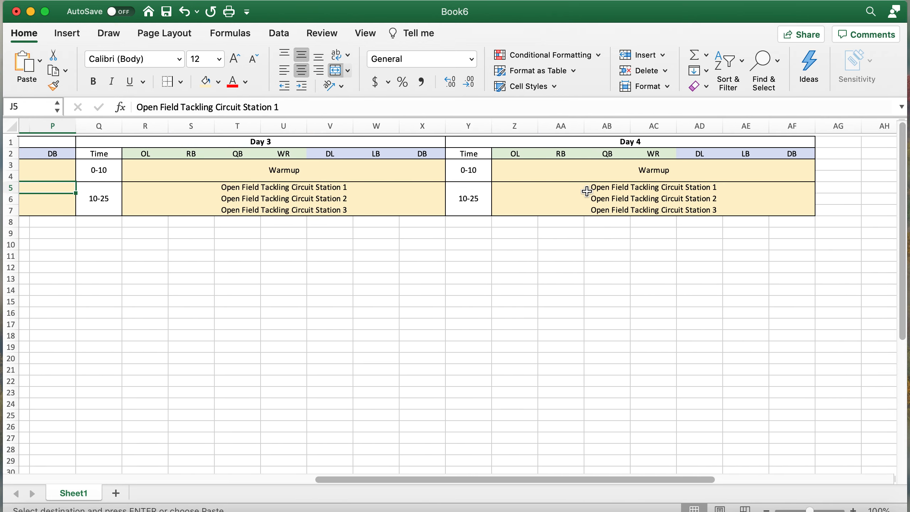
pyautogui.hscroll(2, 586, 190)
pyautogui.click(548, 205)
pyautogui.press('super+v')
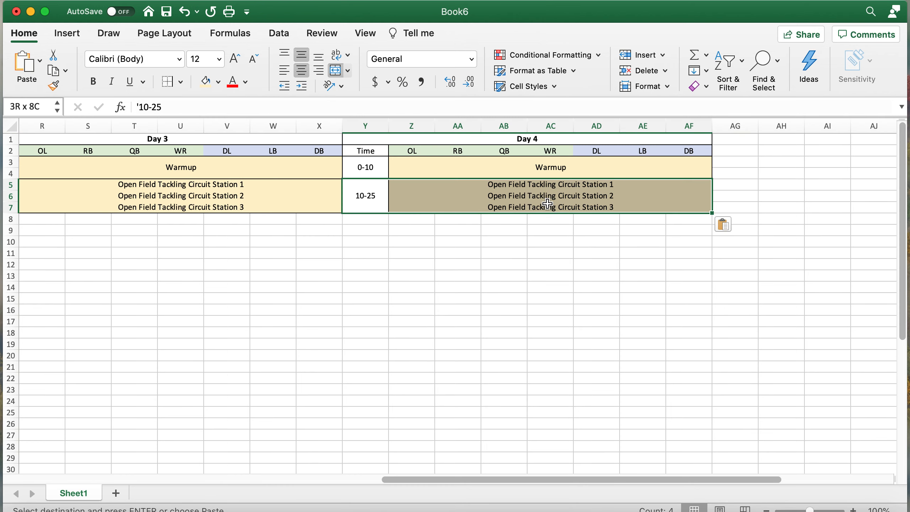
# - Clear the tackling-circuit station text from Day 4's 10-25 rows
pyautogui.click(577, 196)
pyautogui.moveTo(595, 210); pyautogui.dragTo(598, 185)
pyautogui.click(339, 76)
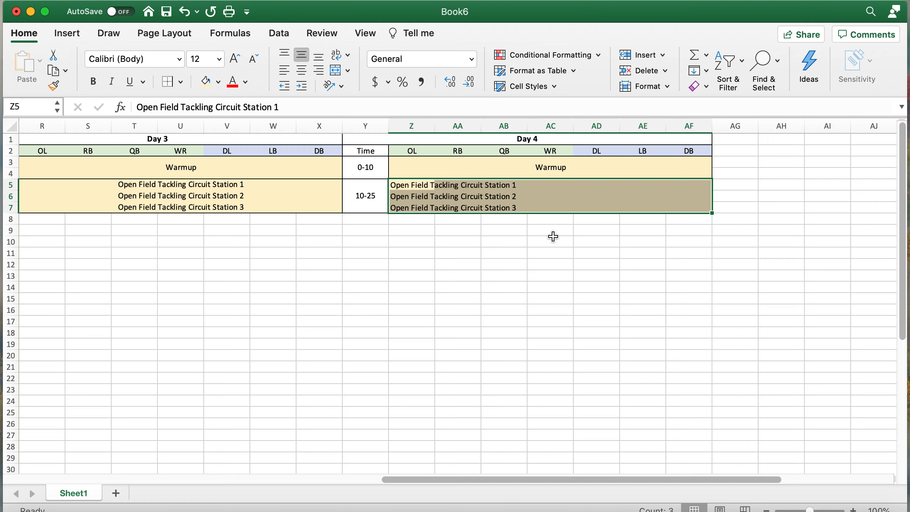
pyautogui.click(338, 76)
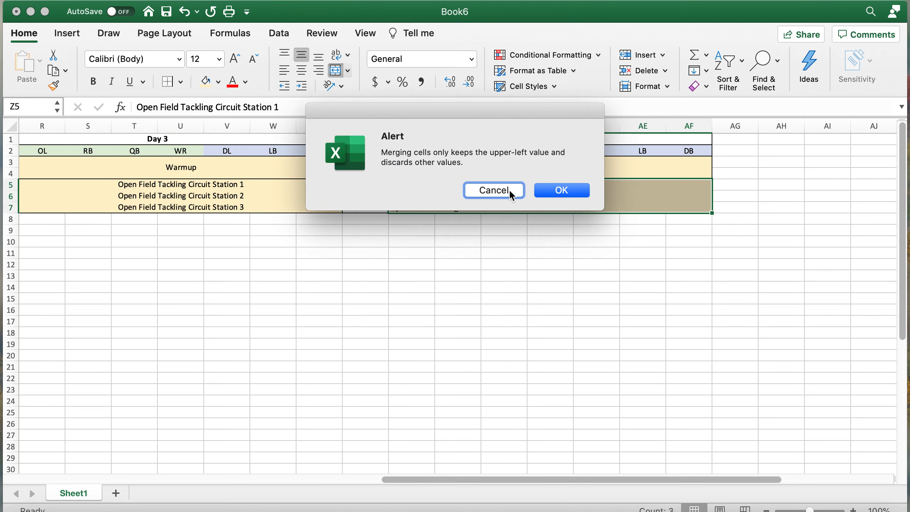
pyautogui.click(511, 194)
pyautogui.press('Delete')
pyautogui.click(521, 211)
pyautogui.click(453, 205)
# - Merge Z5:AF7 into one cell and enter 'Special Teams Walk Through'
pyautogui.click(415, 184)
pyautogui.moveTo(414, 184)
pyautogui.mouseDown()
pyautogui.moveTo(711, 207)
pyautogui.moveTo(416, 187)
pyautogui.mouseUp()
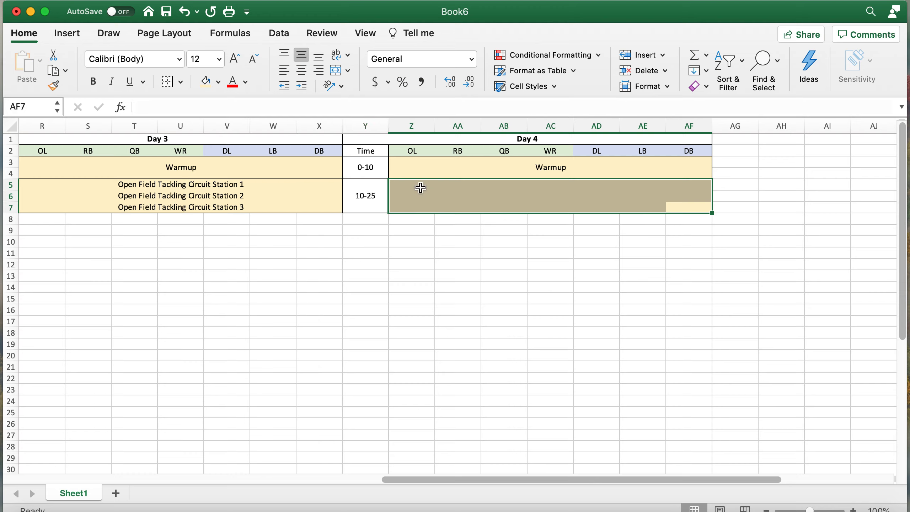
pyautogui.click(340, 71)
pyautogui.write('Special Teams Wal')
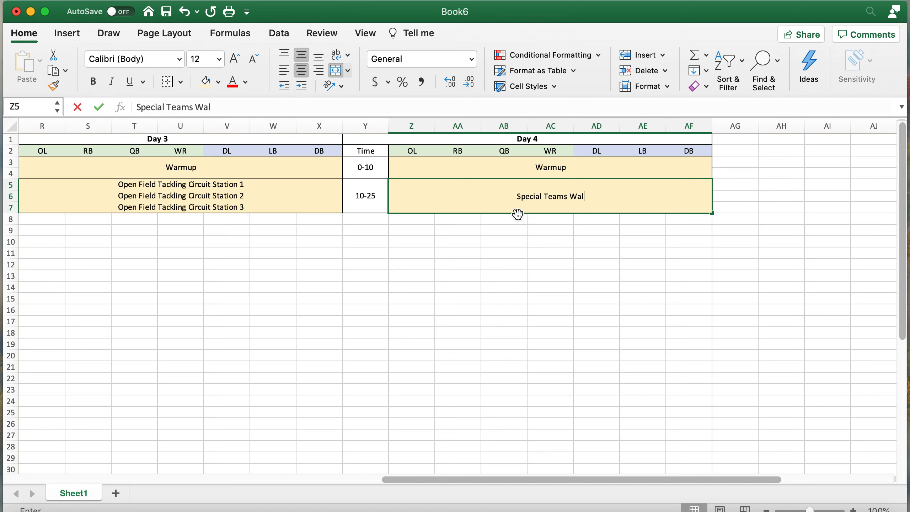
pyautogui.write('k Through')
pyautogui.press('Return')
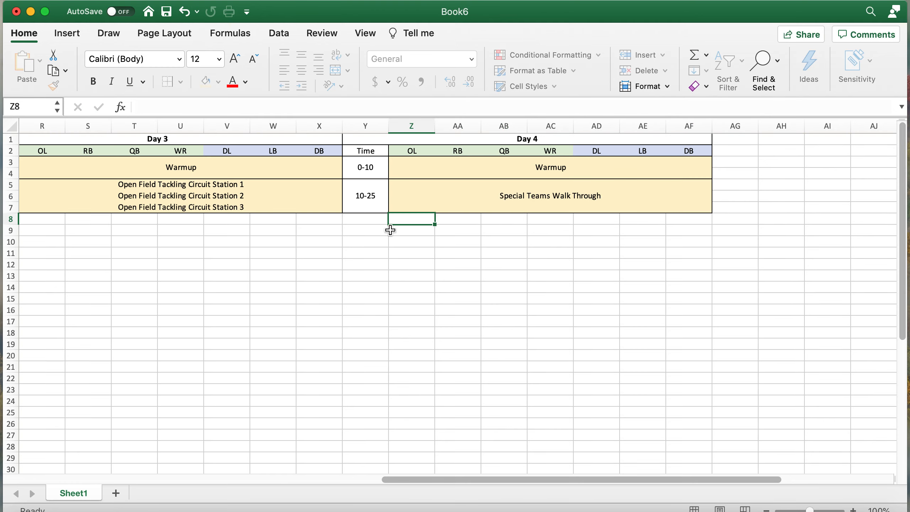
pyautogui.hscroll(-3, 379, 241)
pyautogui.hscroll(-10, 378, 241)
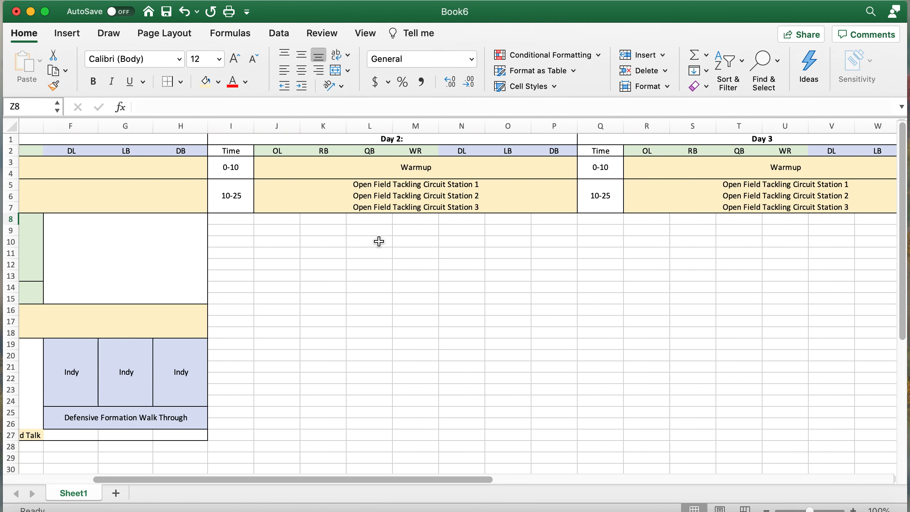
# - Merge I8:I10 and I11:I13 and enter the 25-40 and 40-55 time slots
pyautogui.hscroll(-5, 379, 241)
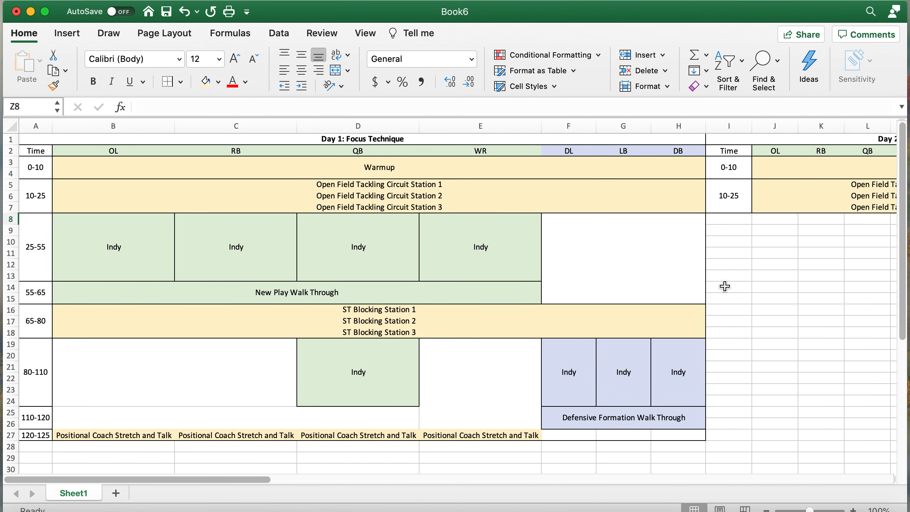
pyautogui.hscroll(2, 741, 264)
pyautogui.hscroll(-2, 741, 264)
pyautogui.hscroll(10, 609, 273)
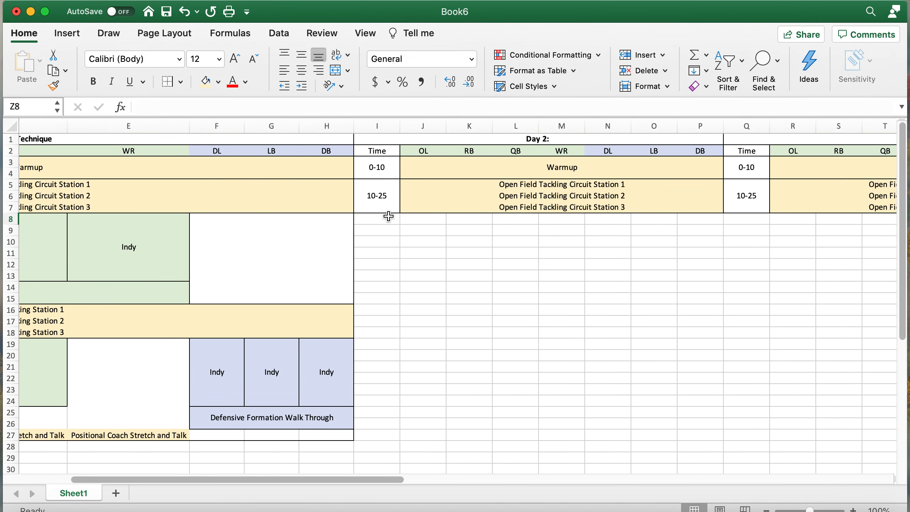
pyautogui.moveTo(382, 218); pyautogui.dragTo(385, 244)
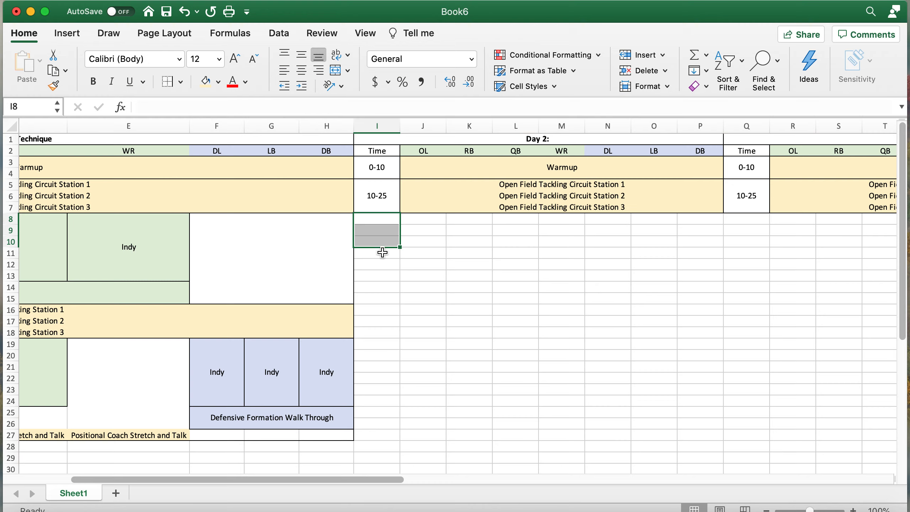
pyautogui.click(337, 73)
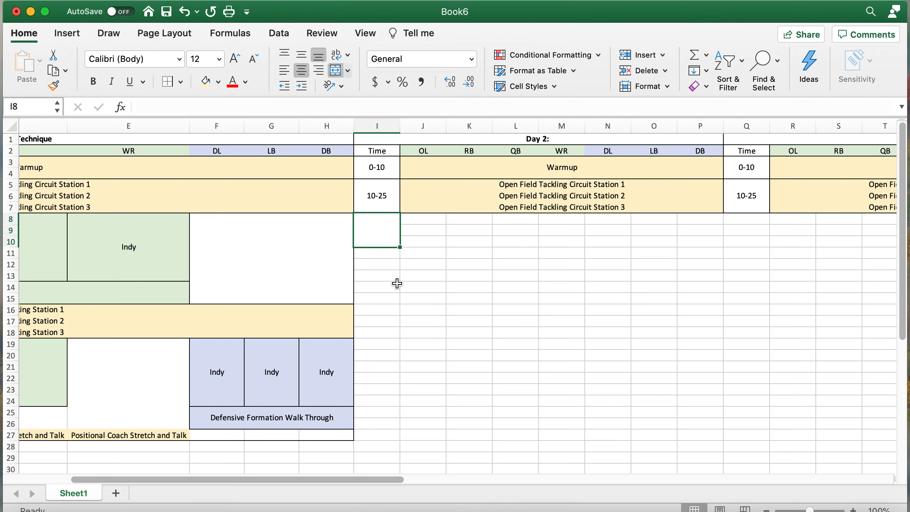
pyautogui.write("'25")
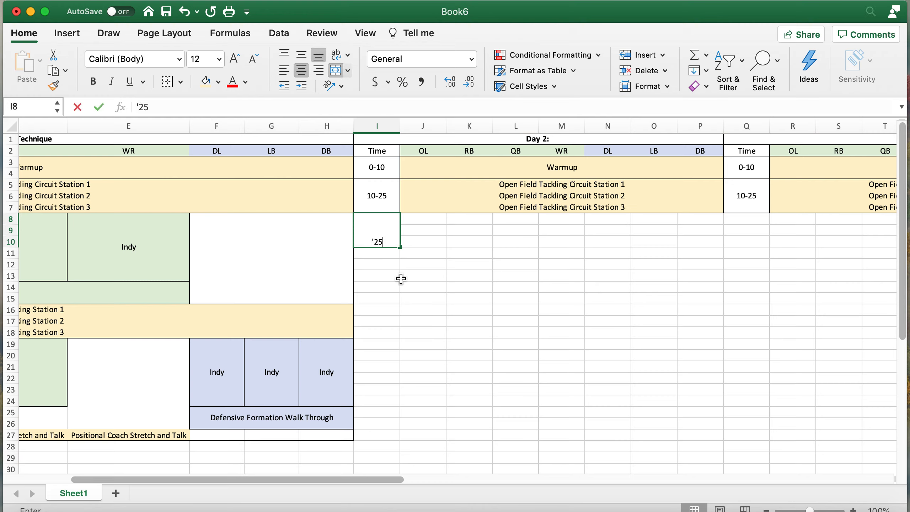
pyautogui.write('-40')
pyautogui.press('Return')
pyautogui.moveTo(380, 252); pyautogui.dragTo(381, 272)
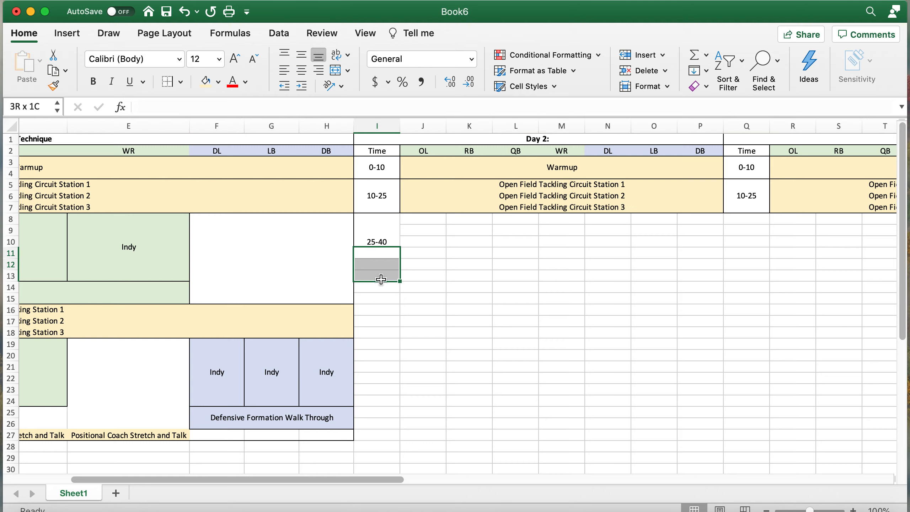
pyautogui.click(336, 73)
pyautogui.write("'40")
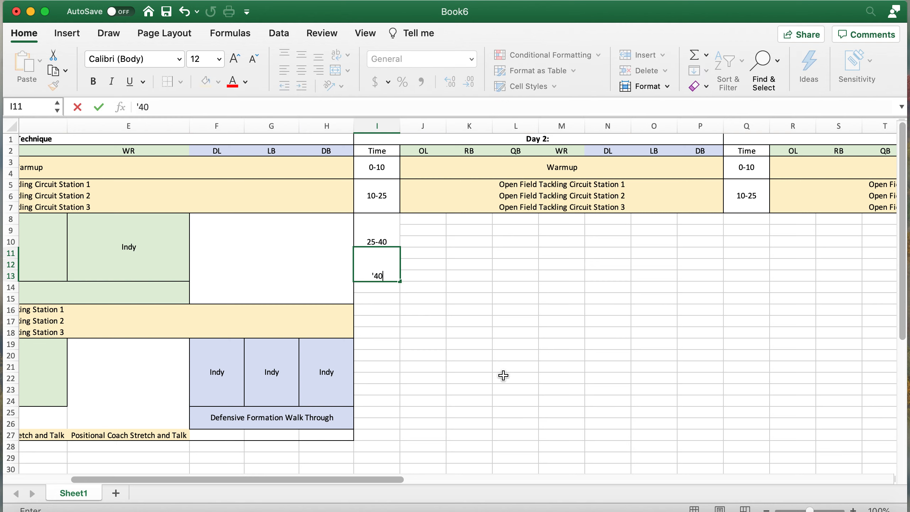
pyautogui.write('-55')
pyautogui.press('Return')
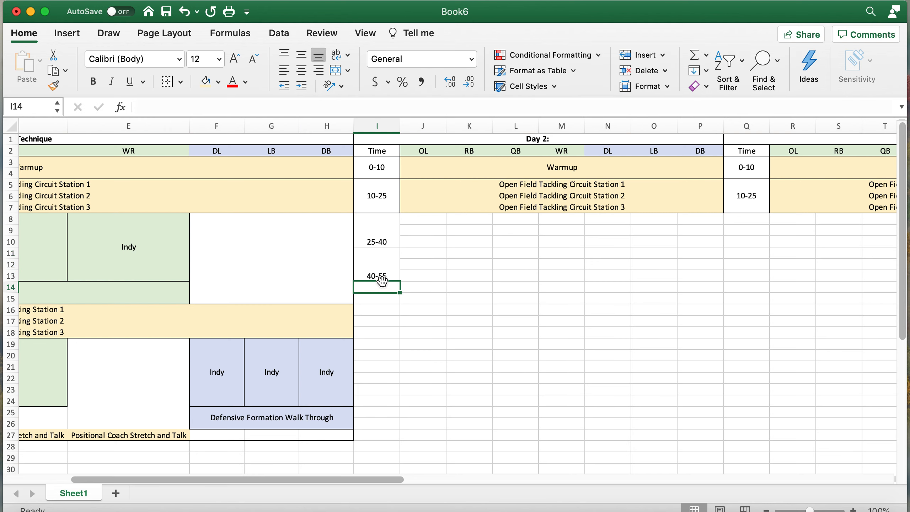
# - Merge I14:I15 and enter 55-65, correcting the mistyped 55'65
pyautogui.moveTo(382, 286); pyautogui.dragTo(382, 298)
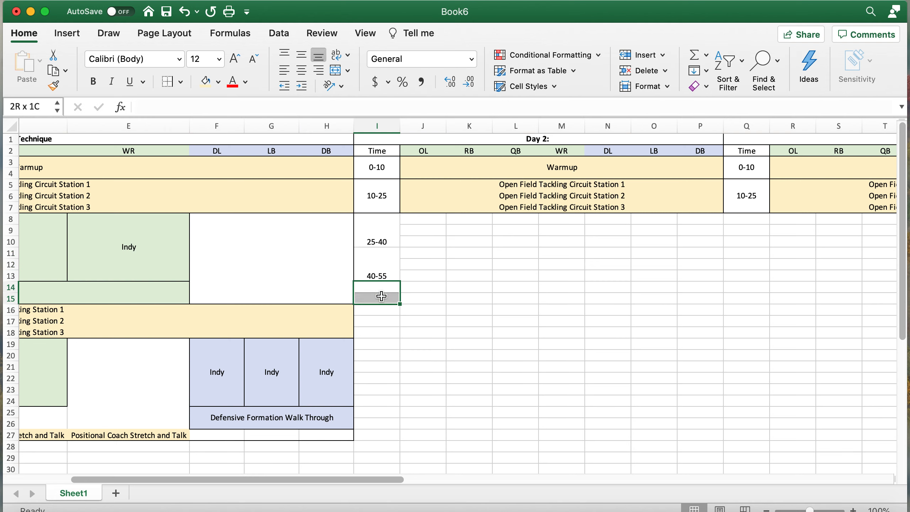
pyautogui.click(341, 76)
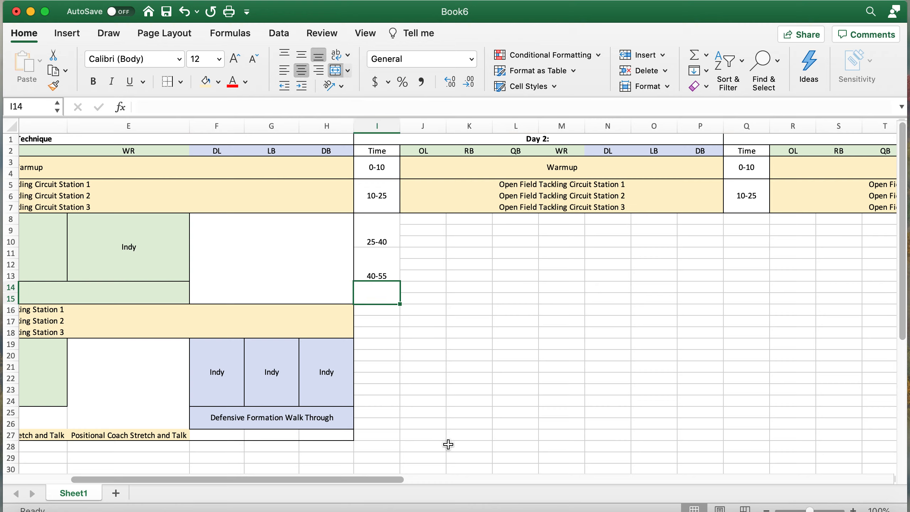
pyautogui.write('55')
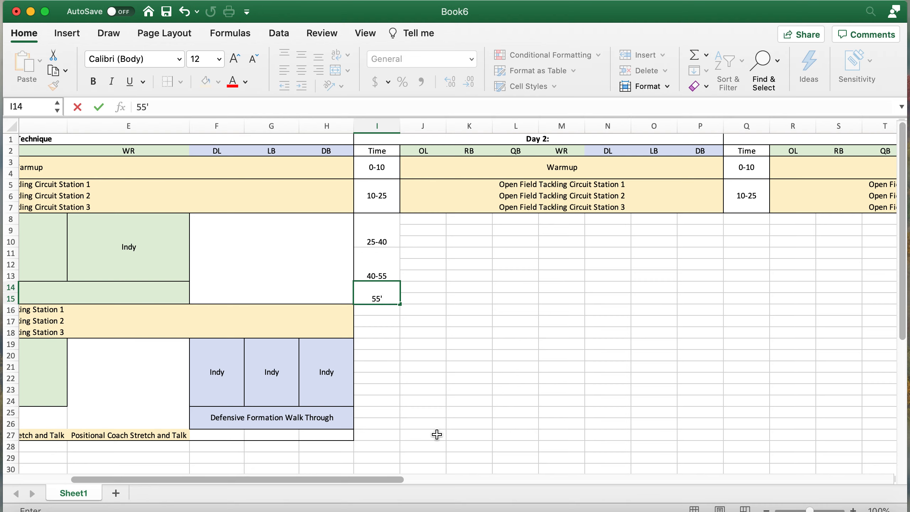
pyautogui.write("'65")
pyautogui.press('Return')
pyautogui.hscroll(-5, 428, 283)
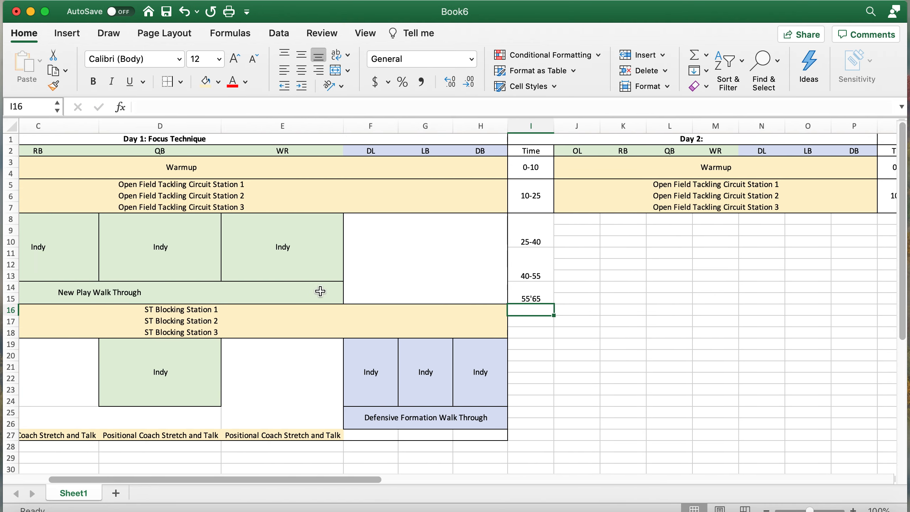
pyautogui.click(726, 297)
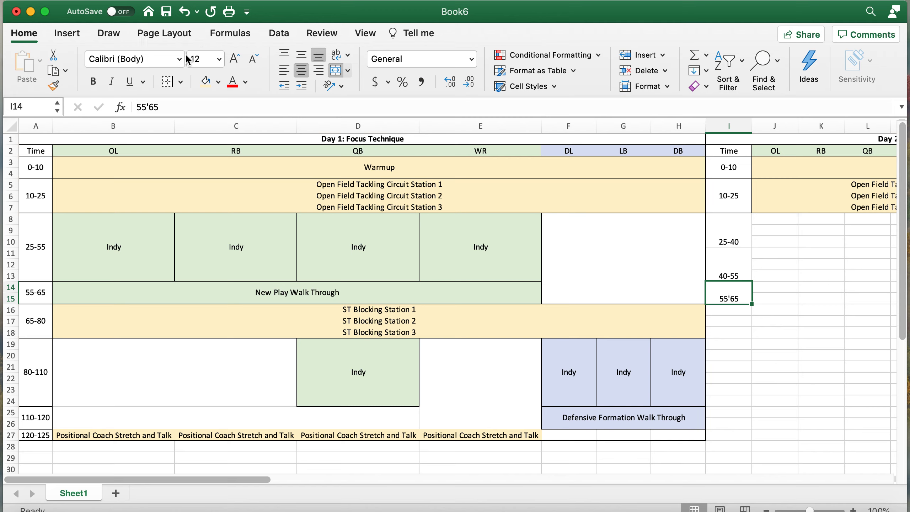
pyautogui.click(149, 106)
pyautogui.write('-')
pyautogui.press('Return')
pyautogui.hscroll(10, 772, 335)
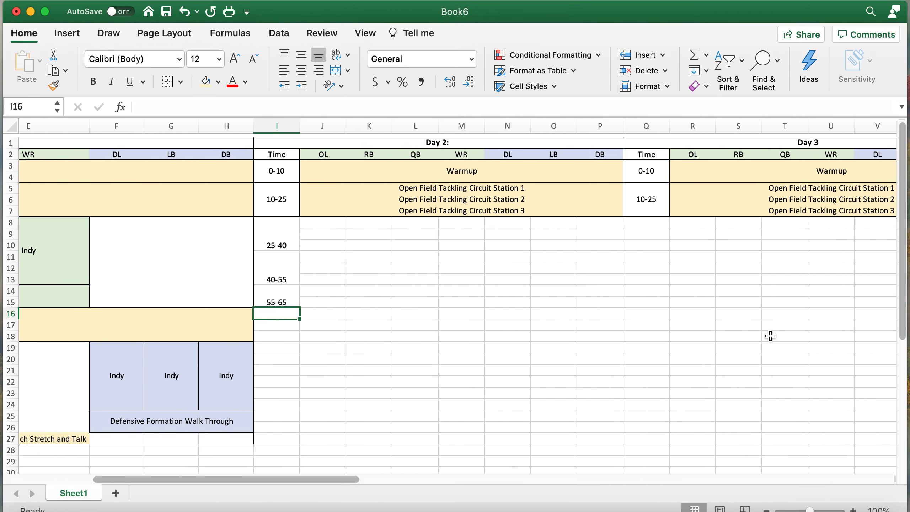
# - Merge J8:K10 and enter 'Oklahoma' for OL/RB
pyautogui.click(306, 219)
pyautogui.moveTo(305, 220); pyautogui.dragTo(349, 240)
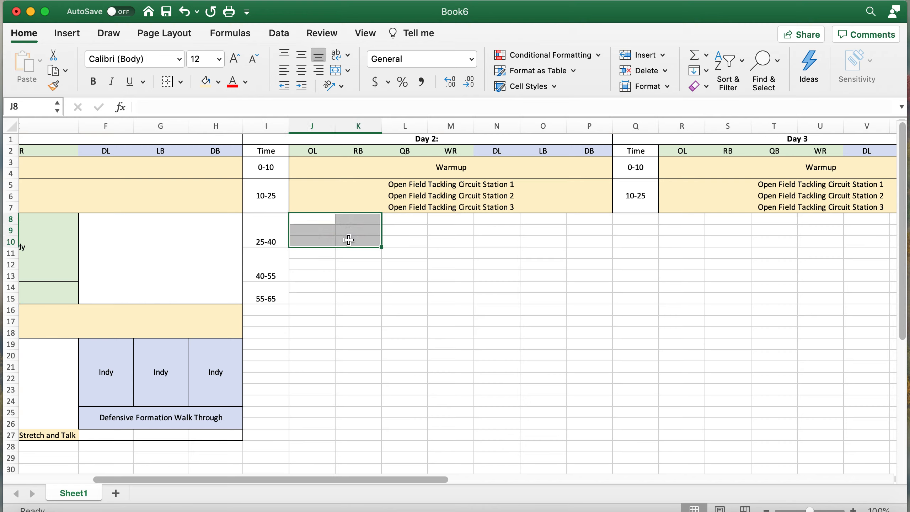
pyautogui.click(335, 73)
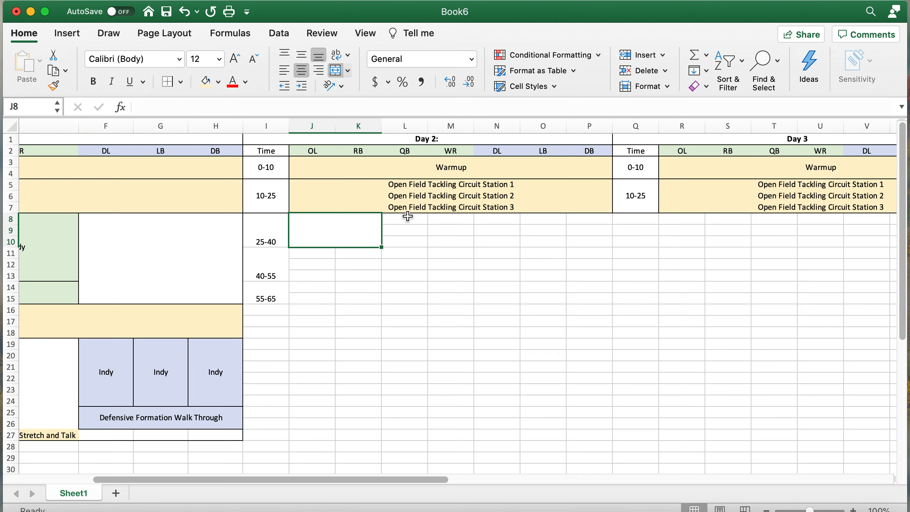
pyautogui.write('Ok')
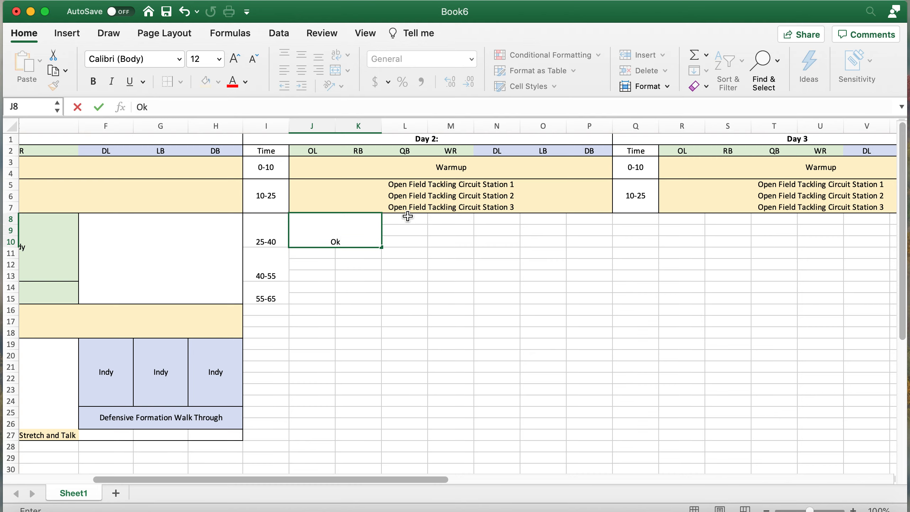
pyautogui.write('lahoma')
pyautogui.press('Return')
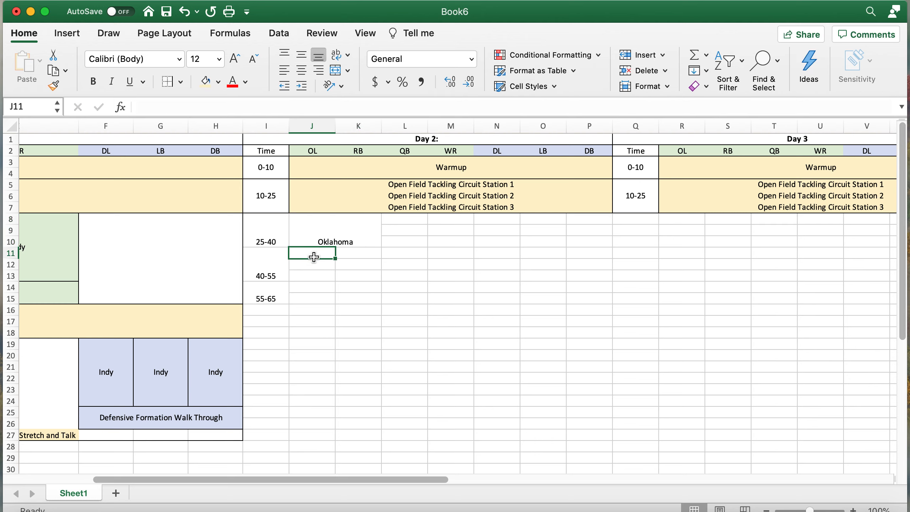
# - Merge L8:M10 and enter '7 on 7' for QB/WR, then merge J11:J13
pyautogui.hscroll(2, 453, 261)
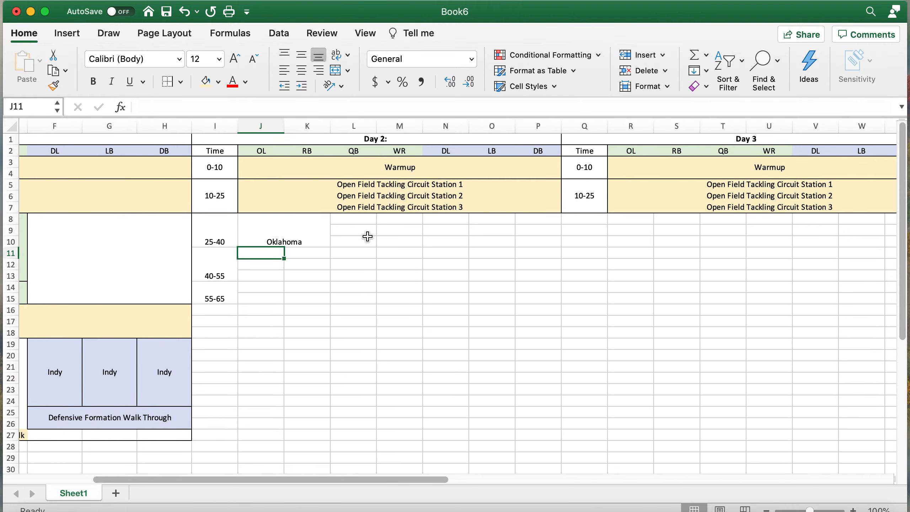
pyautogui.moveTo(344, 219); pyautogui.dragTo(413, 242)
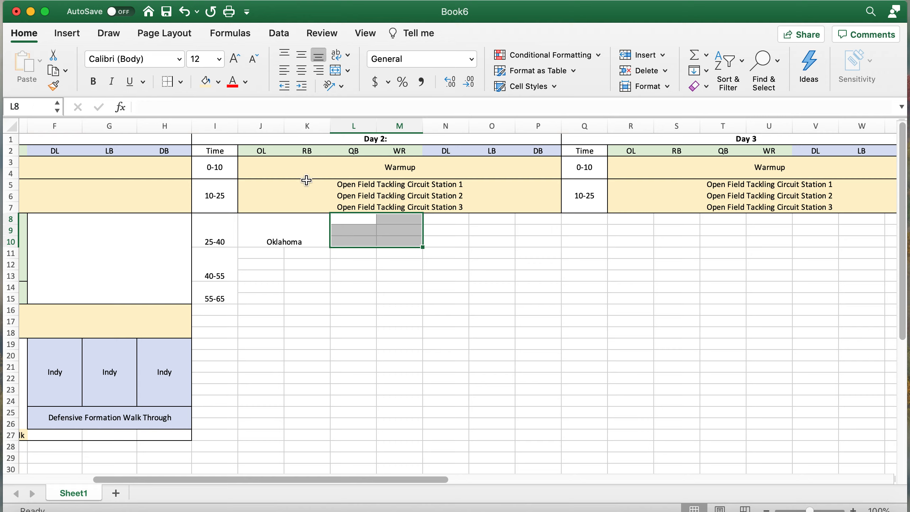
pyautogui.click(335, 71)
pyautogui.write('7')
pyautogui.press('Return')
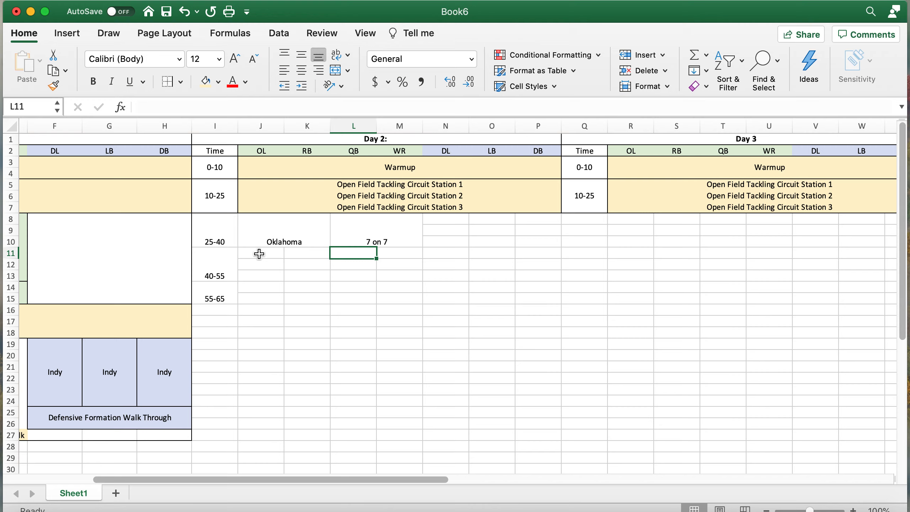
pyautogui.moveTo(258, 253); pyautogui.dragTo(261, 274)
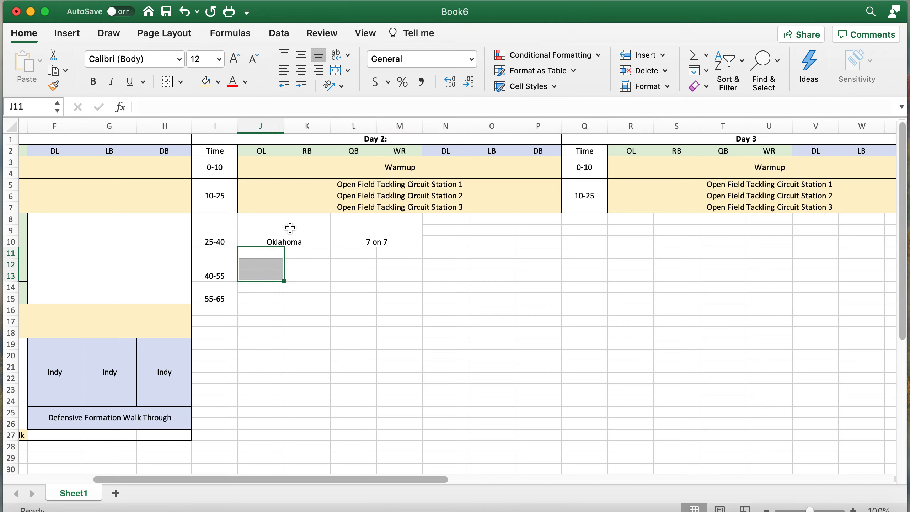
pyautogui.click(336, 75)
# - Merge K11:K13 for RB and L11:M13 for QB/WR
pyautogui.moveTo(298, 276); pyautogui.dragTo(299, 252)
pyautogui.click(335, 72)
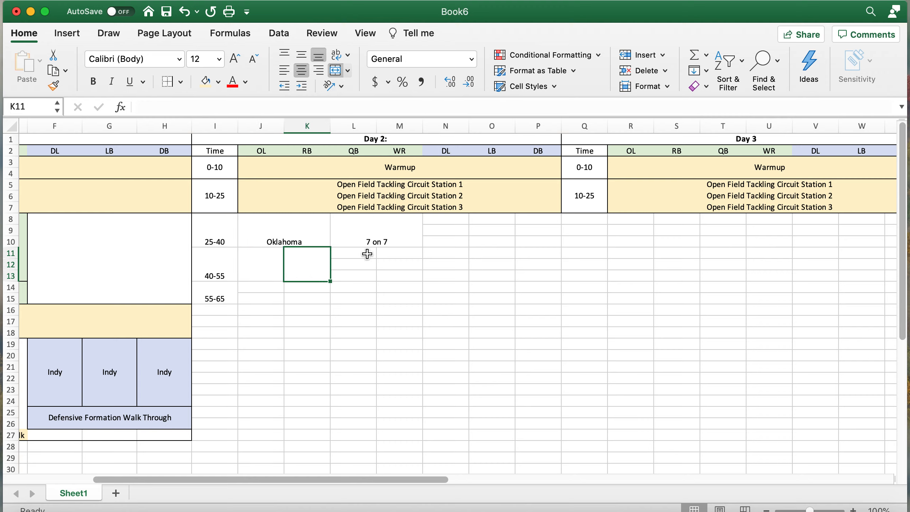
pyautogui.moveTo(360, 276); pyautogui.dragTo(400, 254)
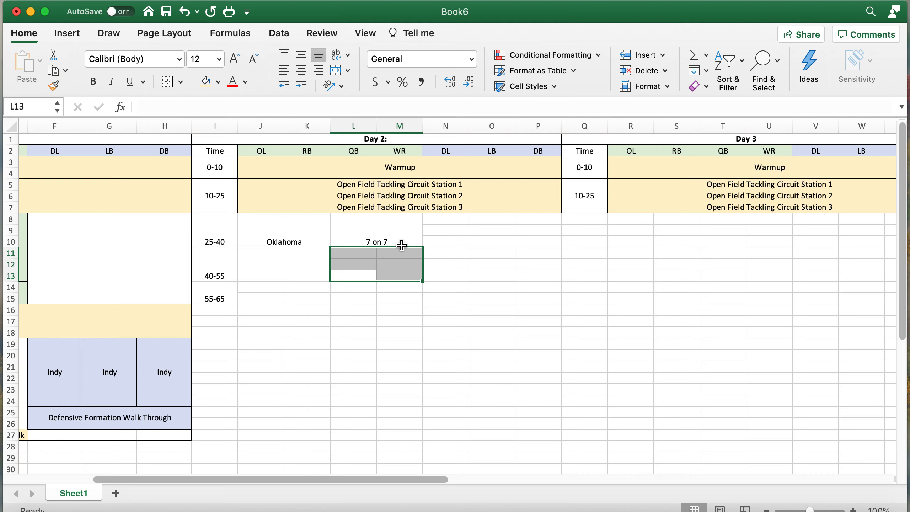
pyautogui.click(339, 72)
# - Enter Pass Pro 1 on 1 for OL and RB and Pass 1 on 1 for QB/WR
pyautogui.click(274, 268)
pyautogui.write('Pas Pr')
pyautogui.press('BackSpace')
pyautogui.press('BackSpace')
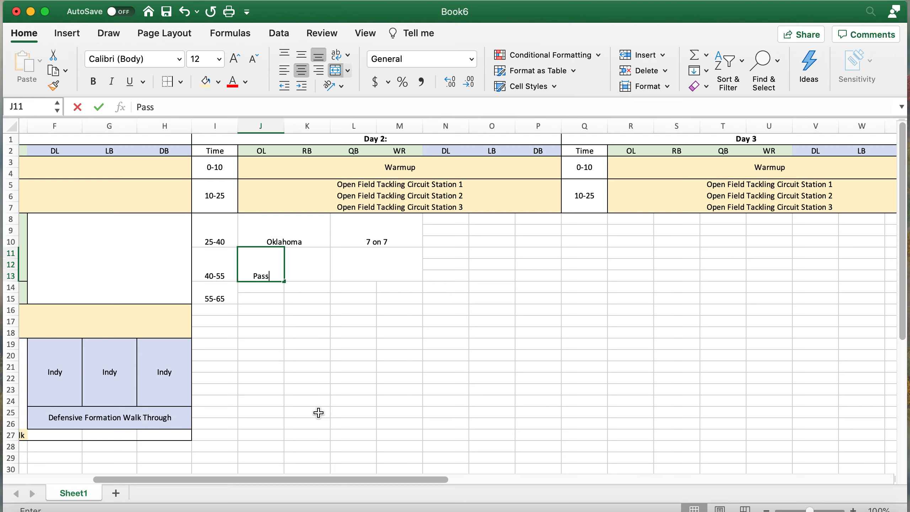
pyautogui.write('Pro 1 on 1')
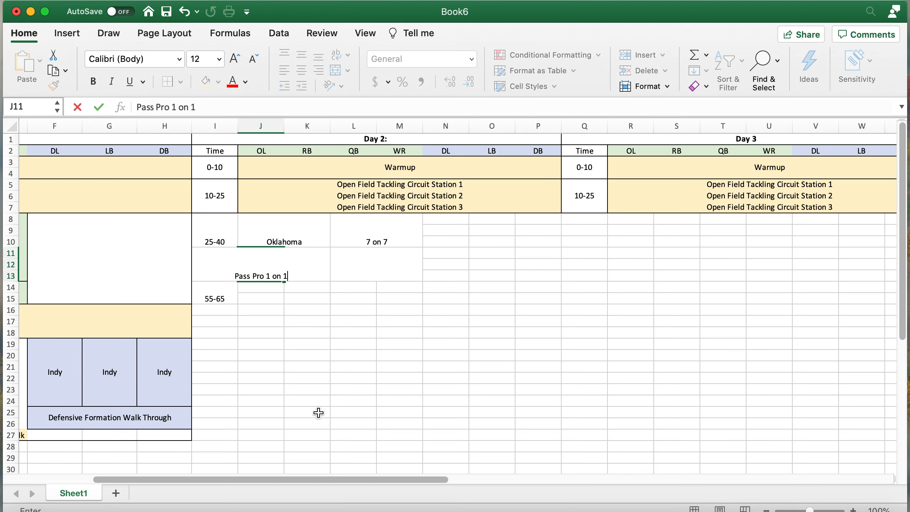
pyautogui.press('Tab')
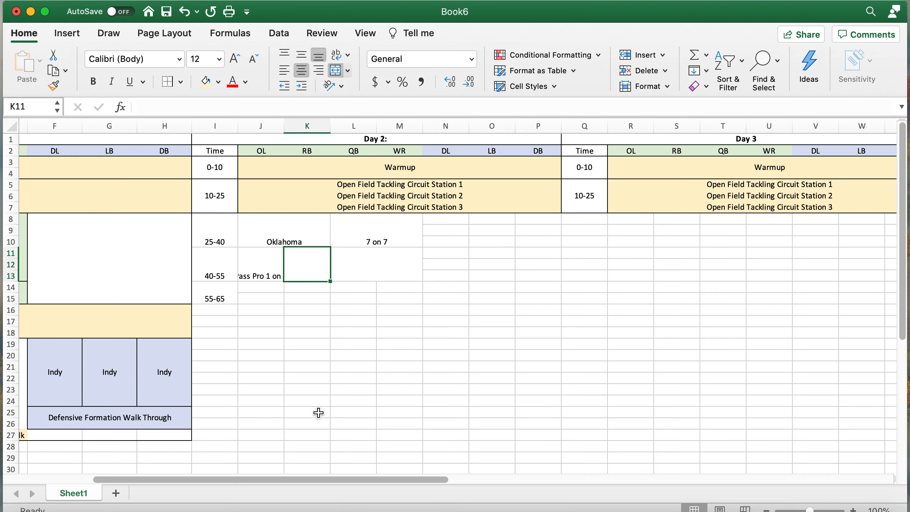
pyautogui.write('Pass Pro 1 on 1')
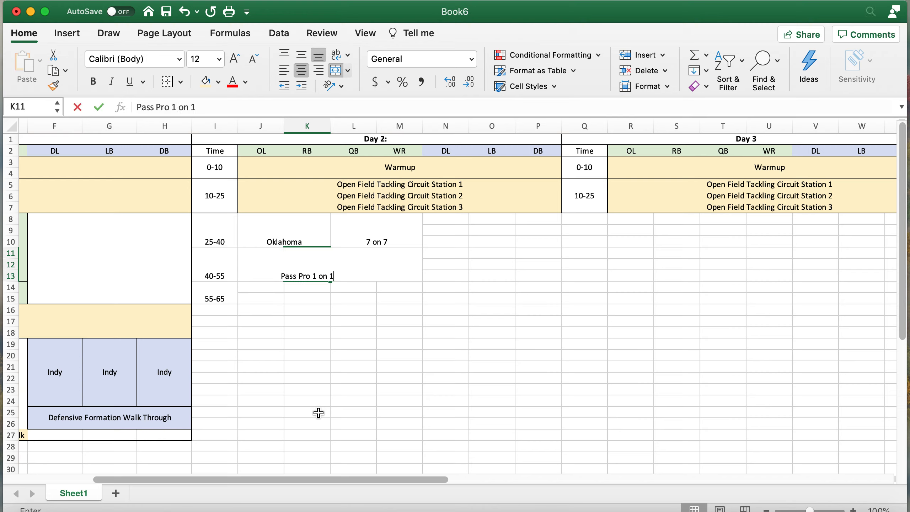
pyautogui.press('Tab')
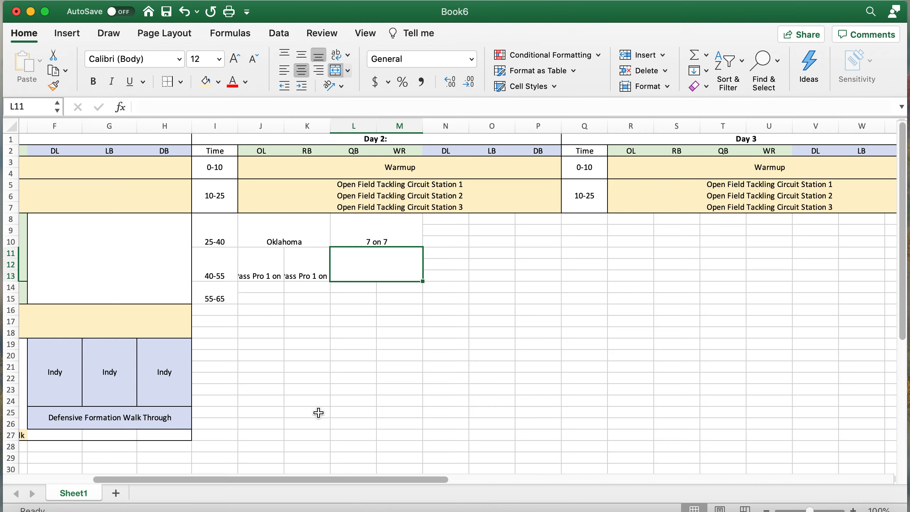
pyautogui.write('Pass 1 on 1')
pyautogui.press('Return')
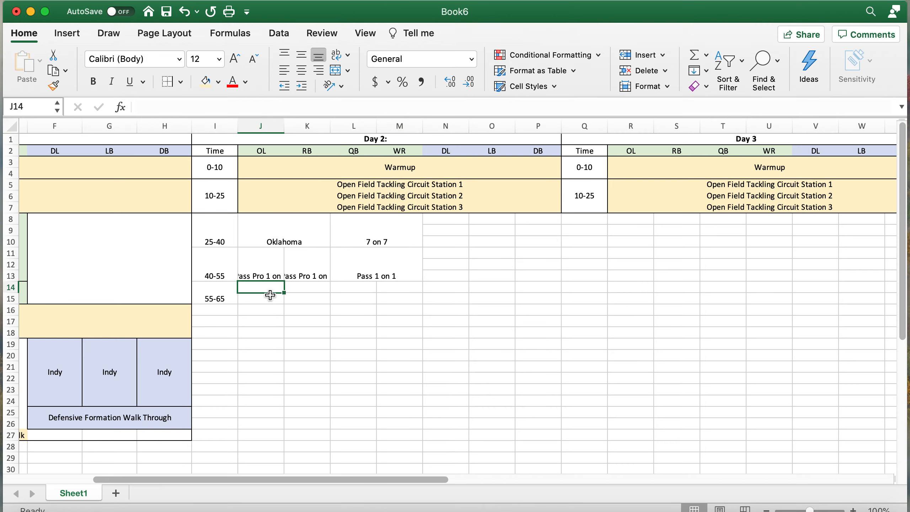
# - Wrap the Pass Pro 1 on 1 cells onto two lines, reword J11, and copy it into K11
pyautogui.moveTo(308, 267); pyautogui.dragTo(278, 269)
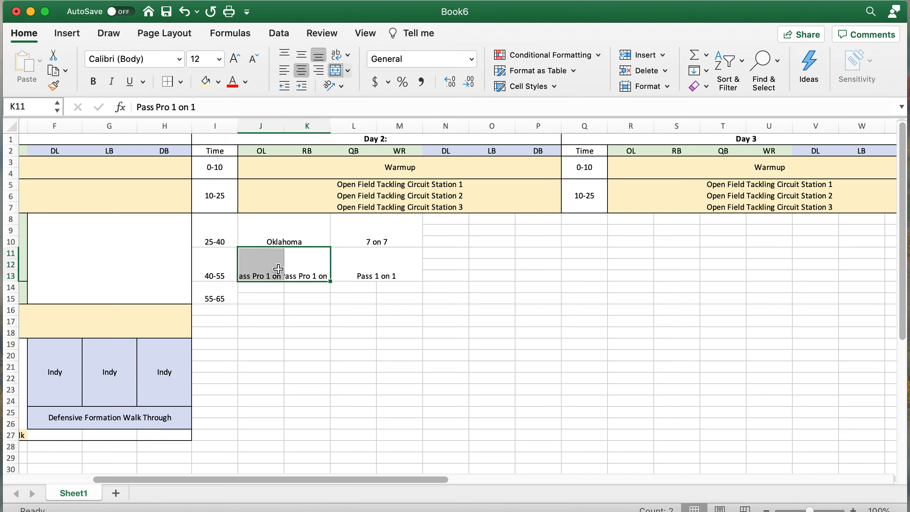
pyautogui.click(337, 56)
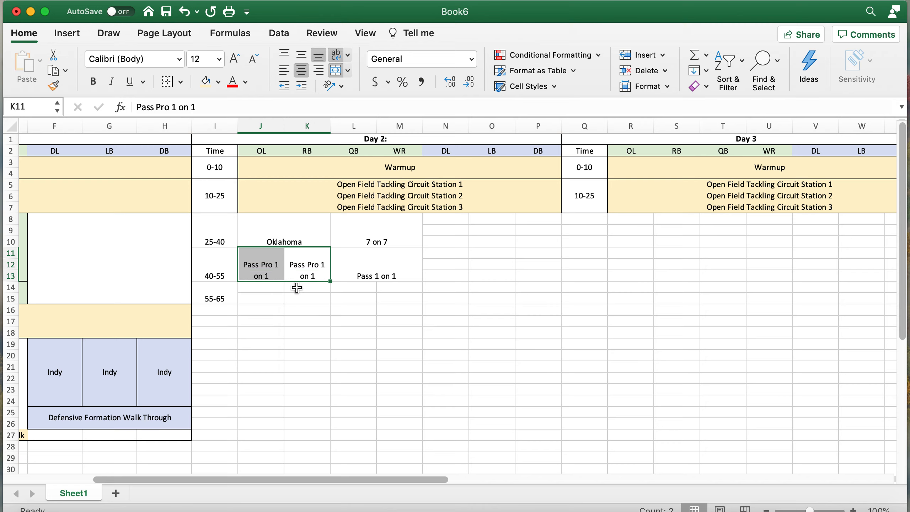
pyautogui.click(301, 336)
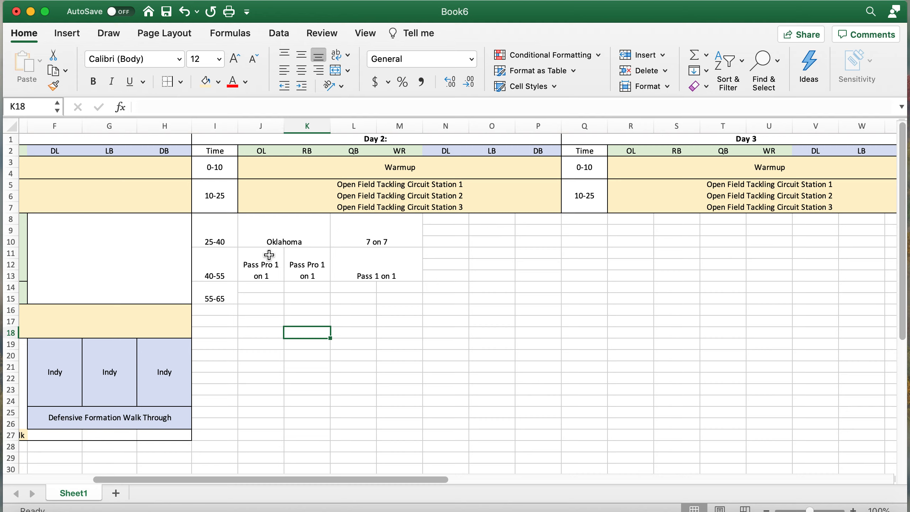
pyautogui.click(262, 265)
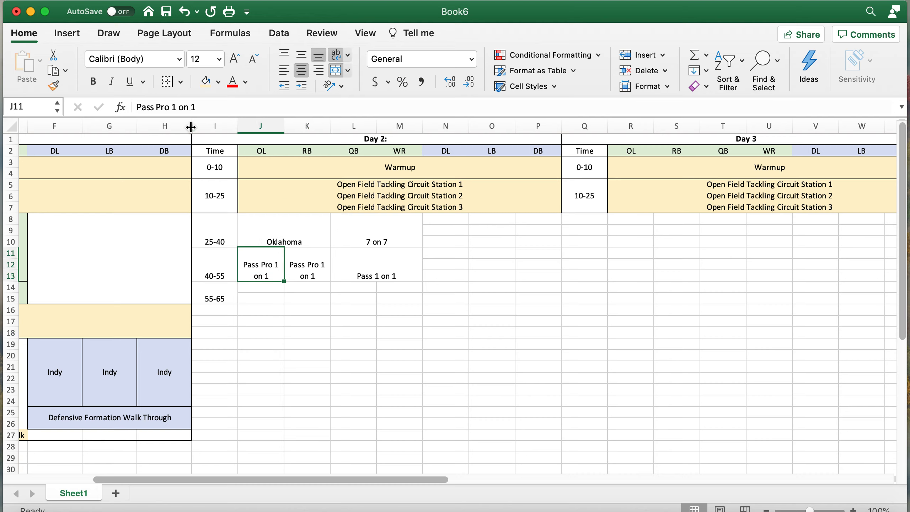
pyautogui.click(173, 107)
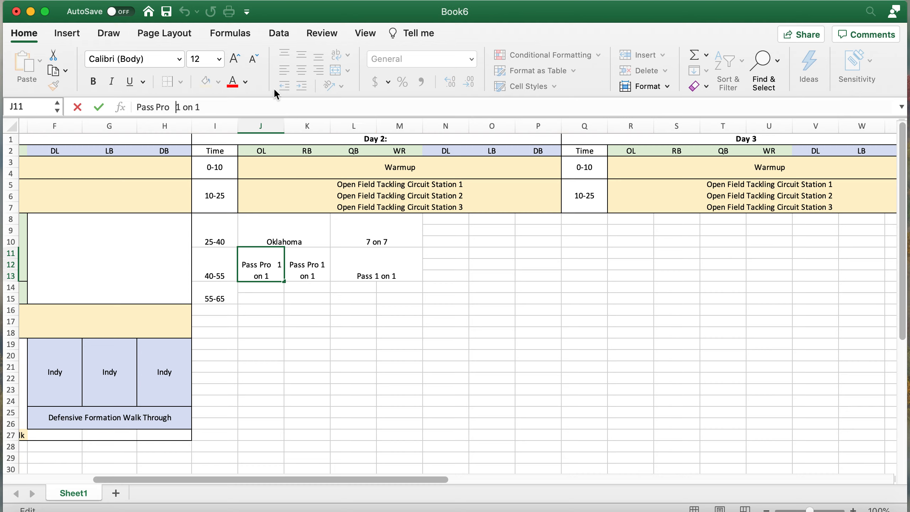
pyautogui.press('Return')
pyautogui.click(270, 265)
pyautogui.press('super+c')
pyautogui.click(319, 268)
pyautogui.press('super+v')
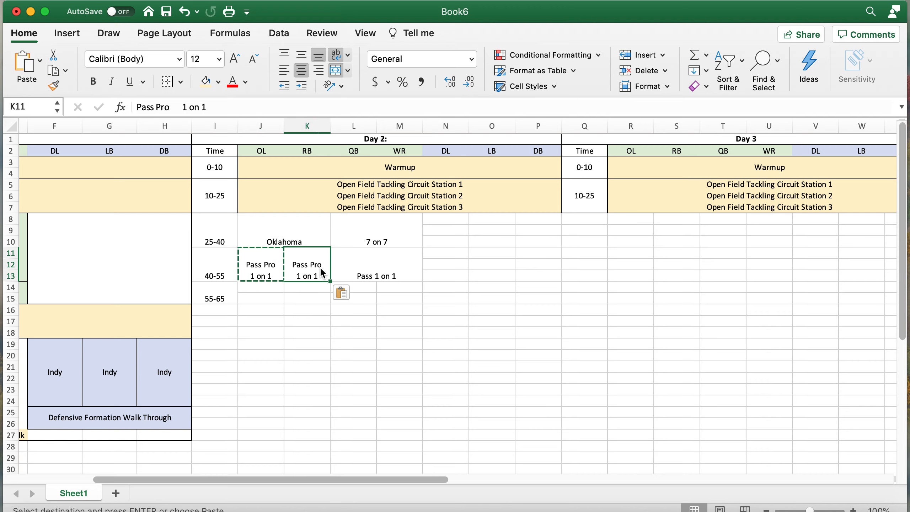
pyautogui.click(288, 319)
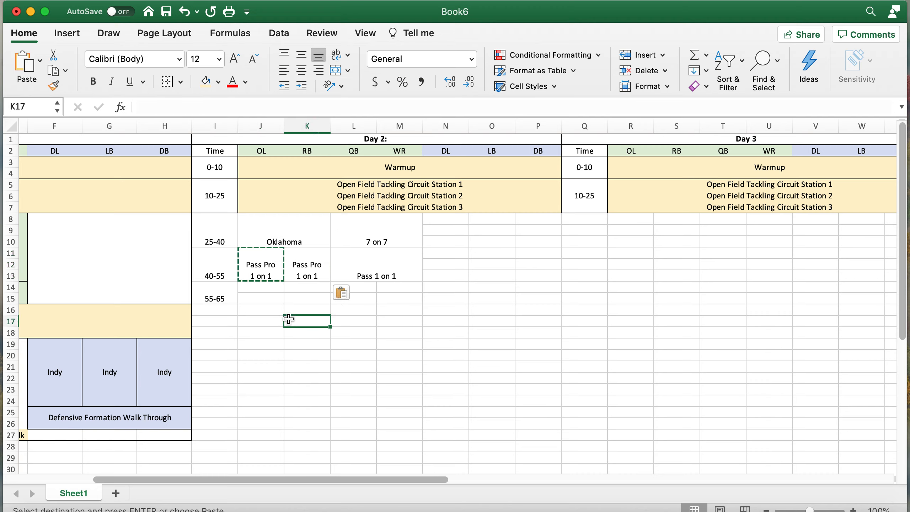
# - Merge J14:M15 (OL through WR) for the 55-65 slot and enter '12 on 12 O Team'
pyautogui.click(265, 287)
pyautogui.moveTo(265, 286); pyautogui.dragTo(405, 291)
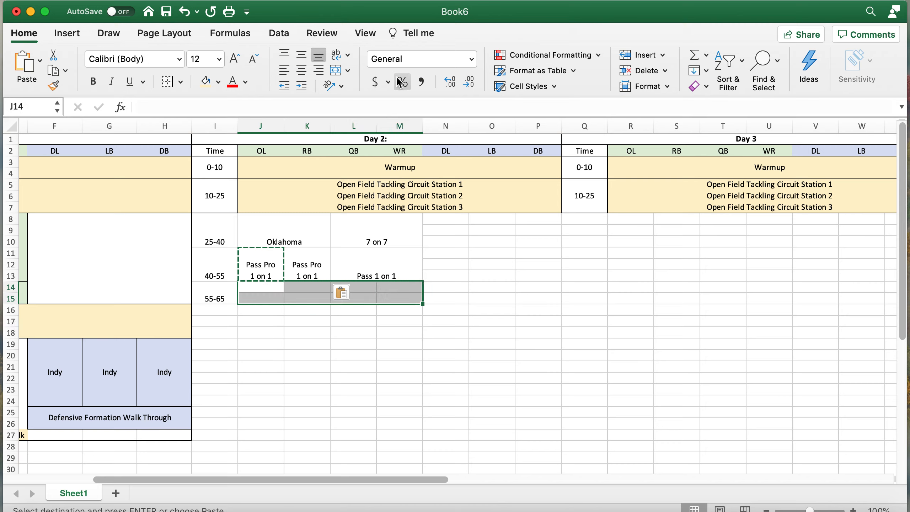
pyautogui.click(336, 70)
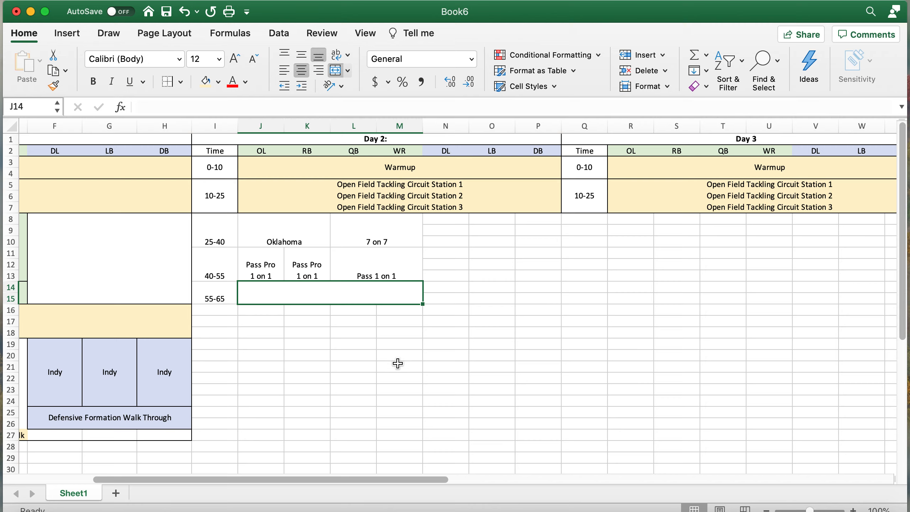
pyautogui.write('12 on 12')
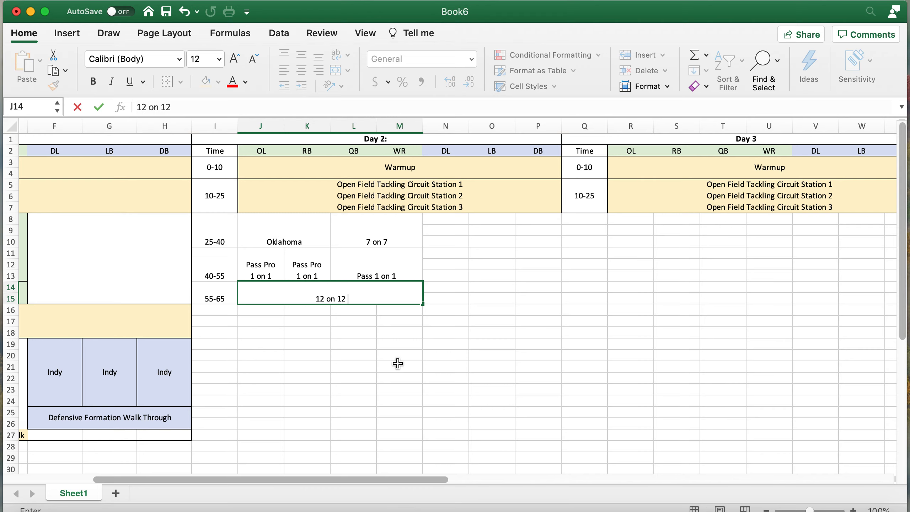
pyautogui.write(' O Team')
pyautogui.press('Return')
pyautogui.hscroll(-10, 400, 341)
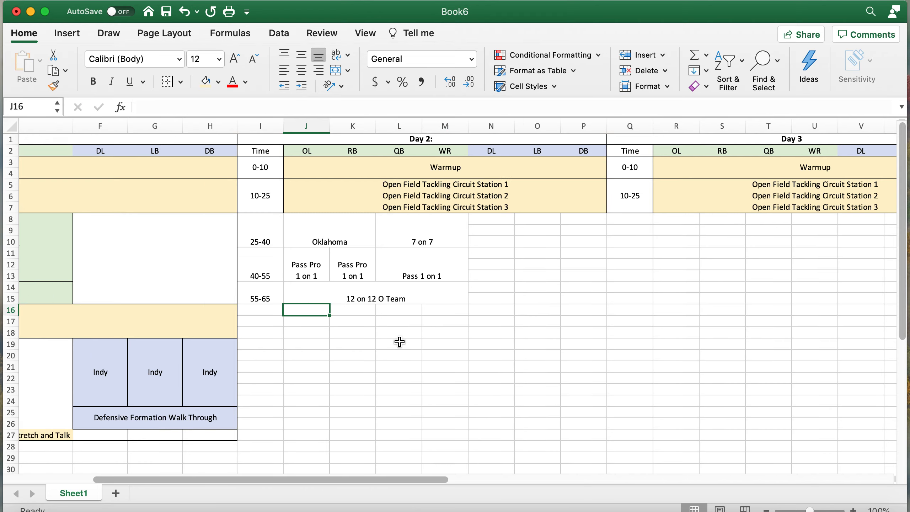
# - Copy Day 1's 65-80 special-teams rows A16:H18 into Day 2 at I16
pyautogui.moveTo(40, 321); pyautogui.dragTo(118, 319)
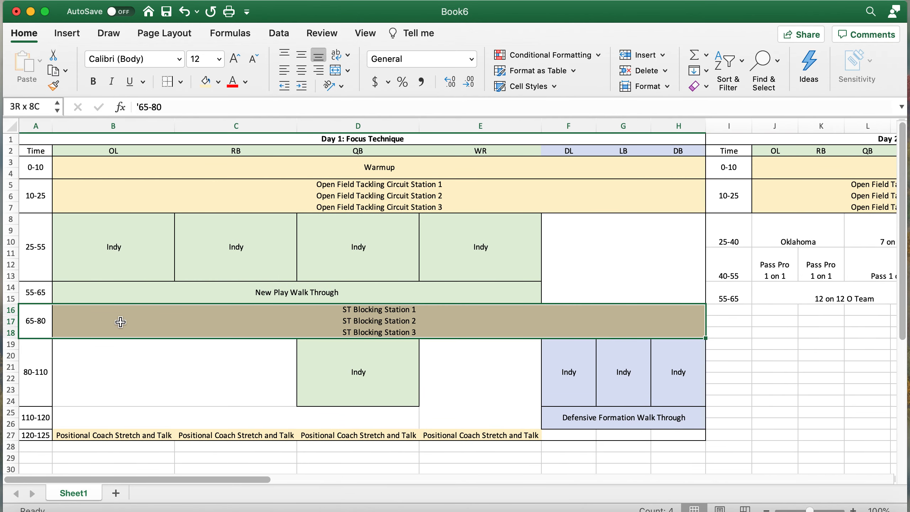
pyautogui.hotkey('ctrl', 'c')
pyautogui.hscroll(5, 483, 299)
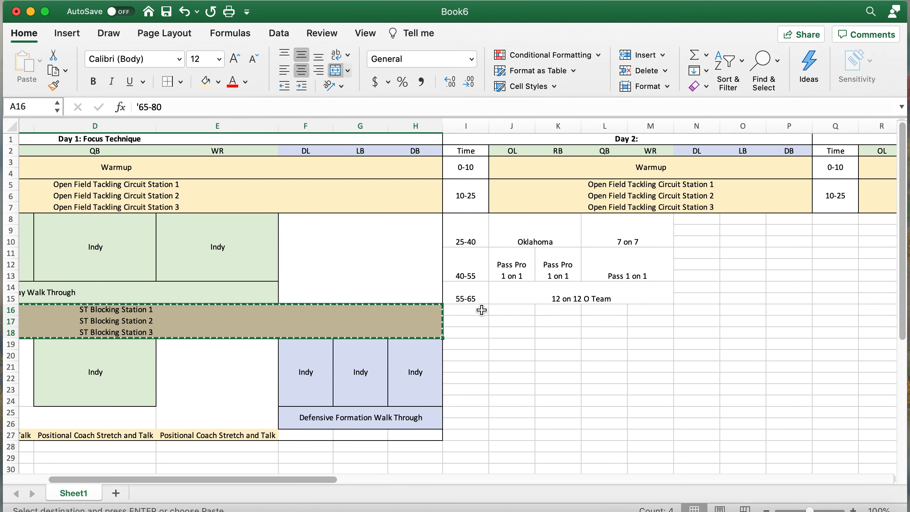
pyautogui.click(483, 309)
pyautogui.hotkey('ctrl', 'v')
pyautogui.hscroll(4, 522, 320)
pyautogui.click(521, 318)
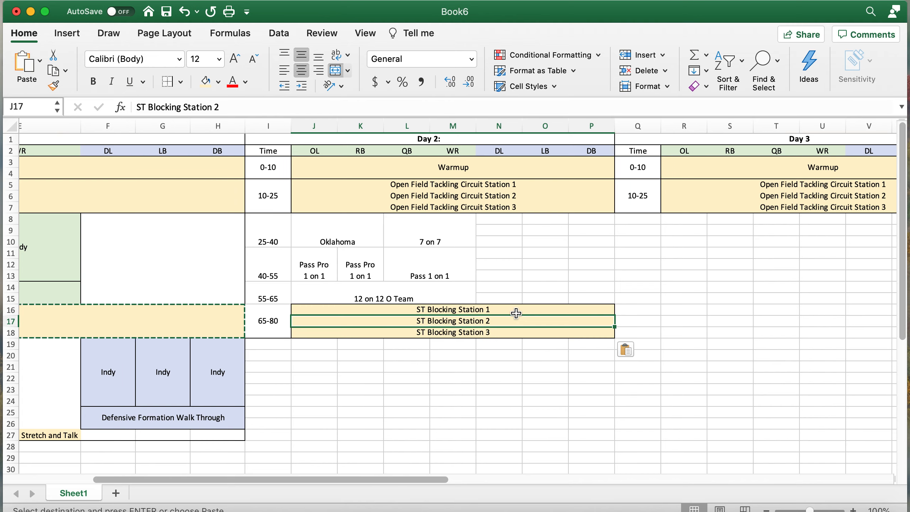
# - Retitle the stations Onside Recovery Station 1, KR Blocking Station 1 and Punt Return Blocking Station 1
pyautogui.click(514, 311)
pyautogui.write('Onside ')
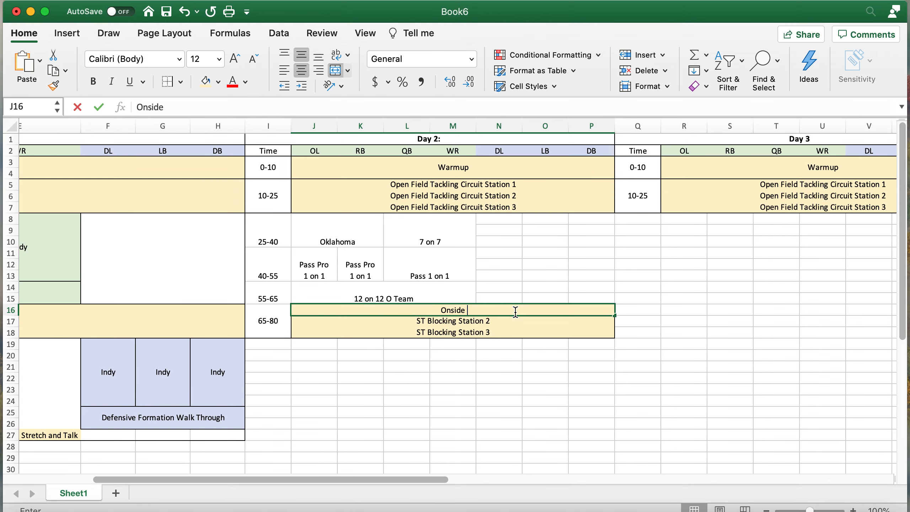
pyautogui.write('Recovery S')
pyautogui.press('BackSpace')
pyautogui.press('BackSpace')
pyautogui.write('y Station 1')
pyautogui.press('Return')
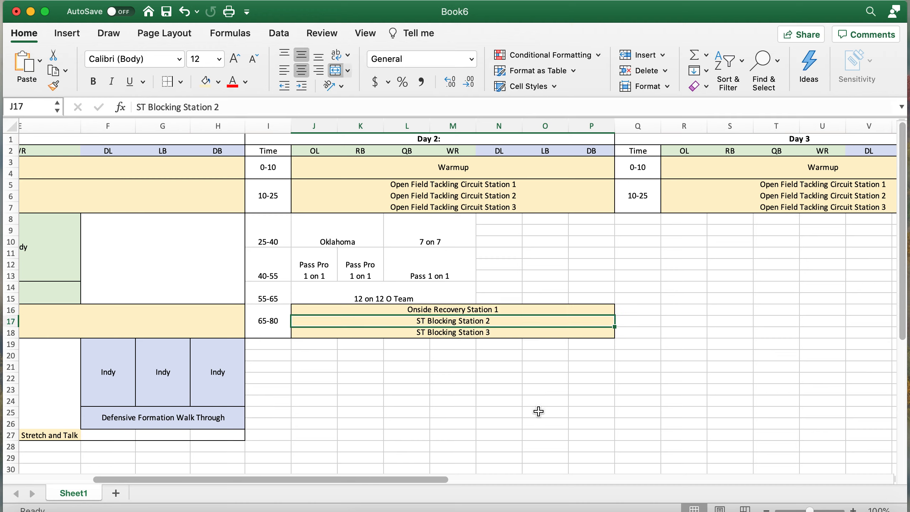
pyautogui.write('KO')
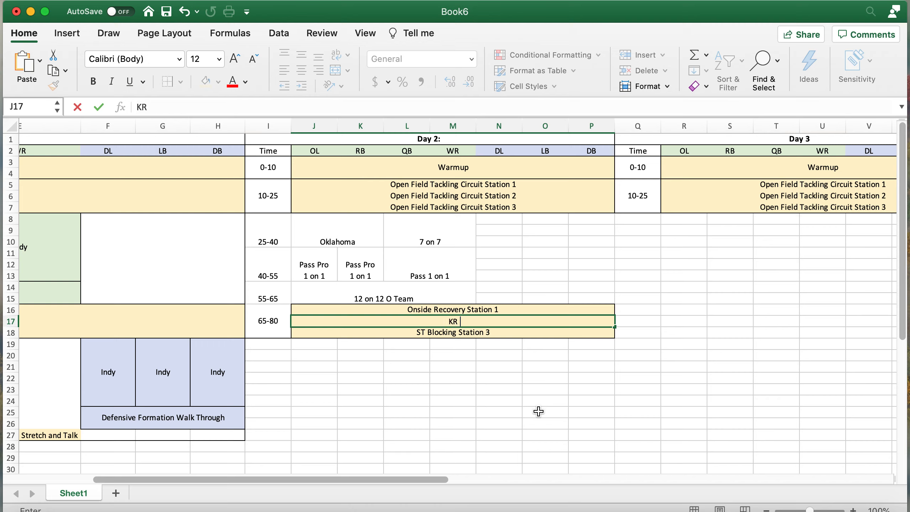
pyautogui.write(' Blocking Stations')
pyautogui.press('BackSpace')
pyautogui.write('1')
pyautogui.press('Return')
pyautogui.write('Punt Re')
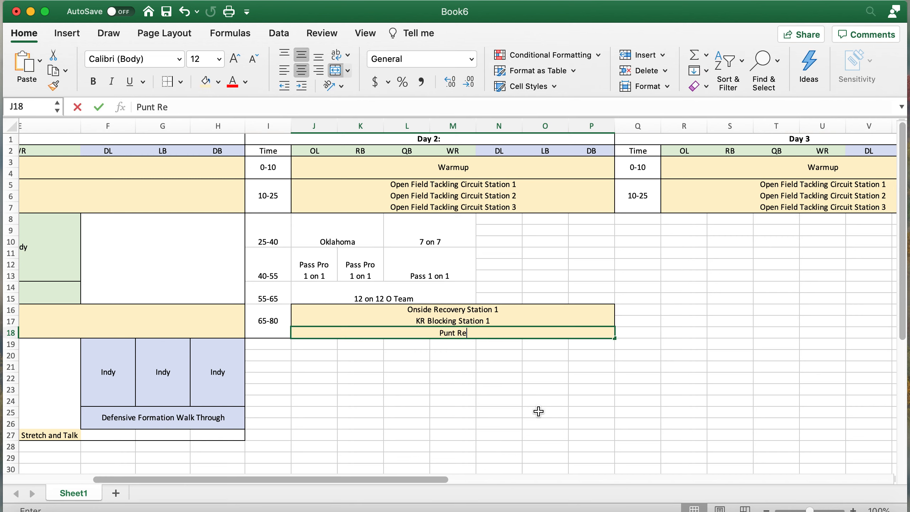
pyautogui.write('turn Block')
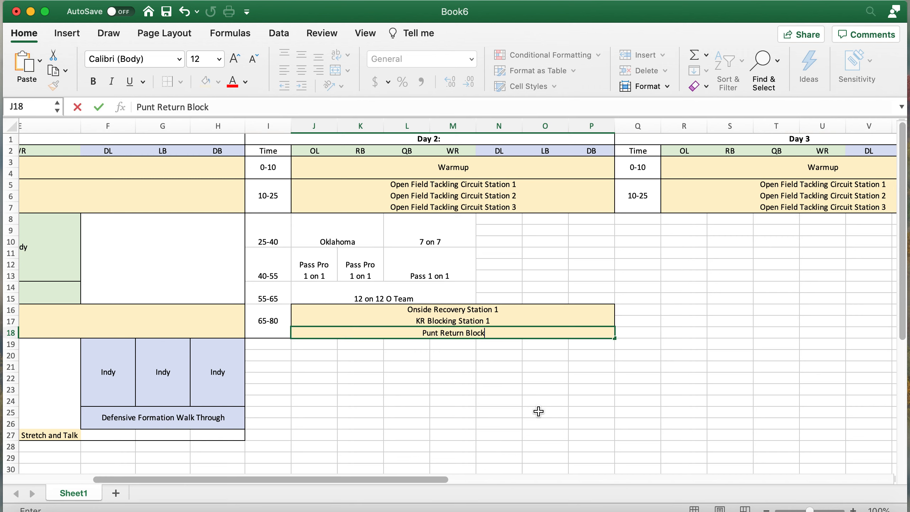
pyautogui.write('ing Station 1')
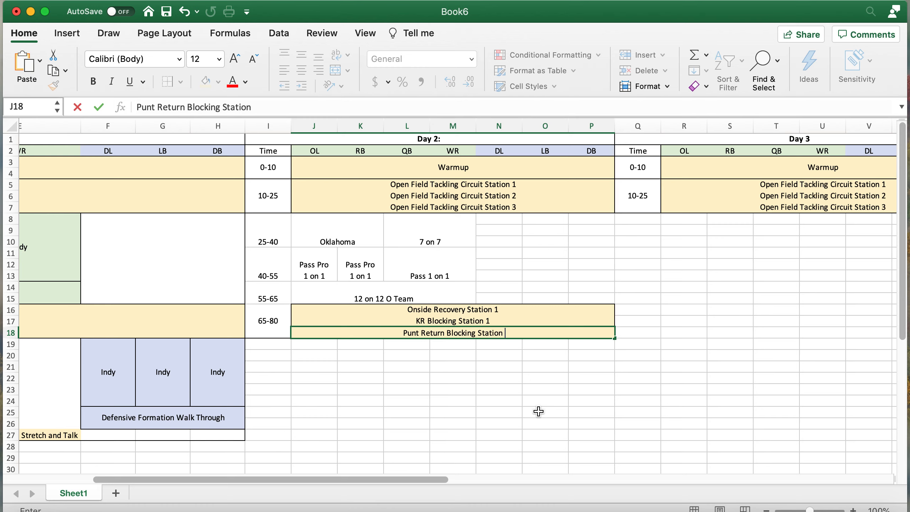
pyautogui.press('Return')
# - Merge the three empty time cells I19:I21 below 65-80, then select the next three, I22:I24
pyautogui.hscroll(-3, 351, 386)
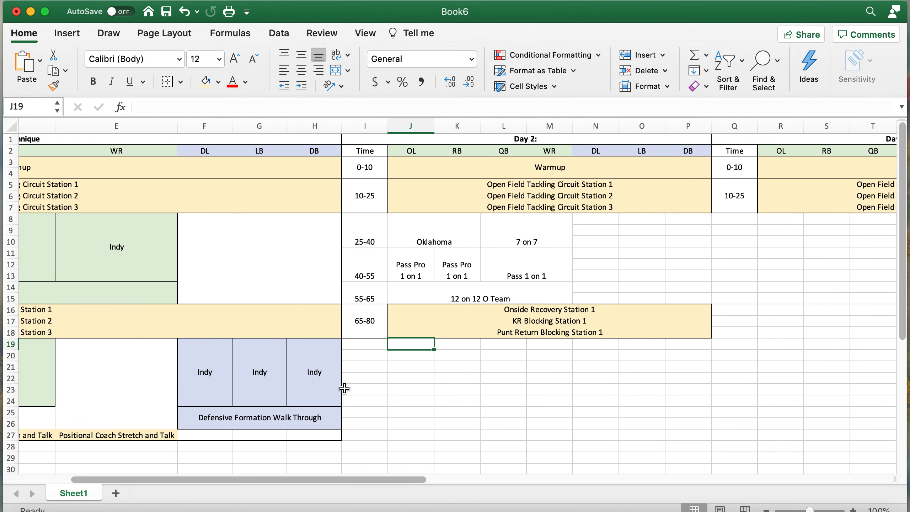
pyautogui.hscroll(-5, 371, 379)
pyautogui.scroll(-4, 370, 379)
pyautogui.hscroll(3, 371, 379)
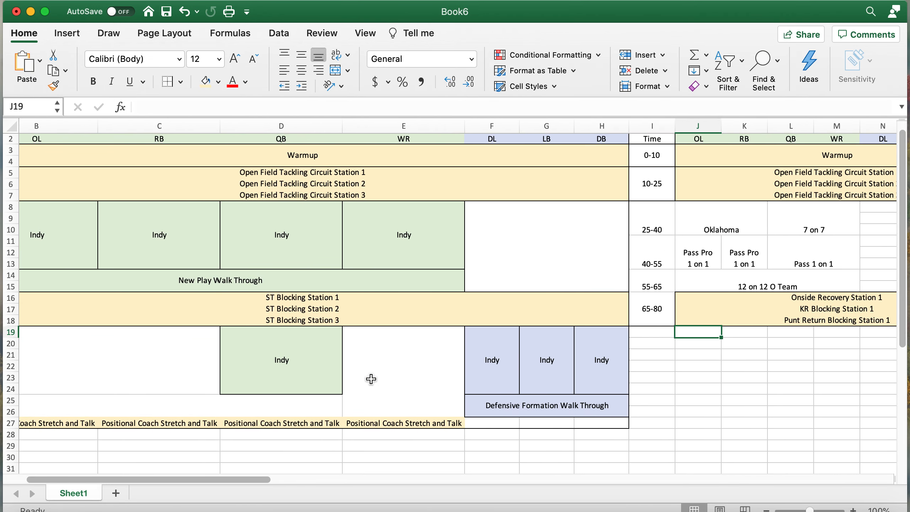
pyautogui.scroll(4, 371, 379)
pyautogui.hscroll(3, 371, 379)
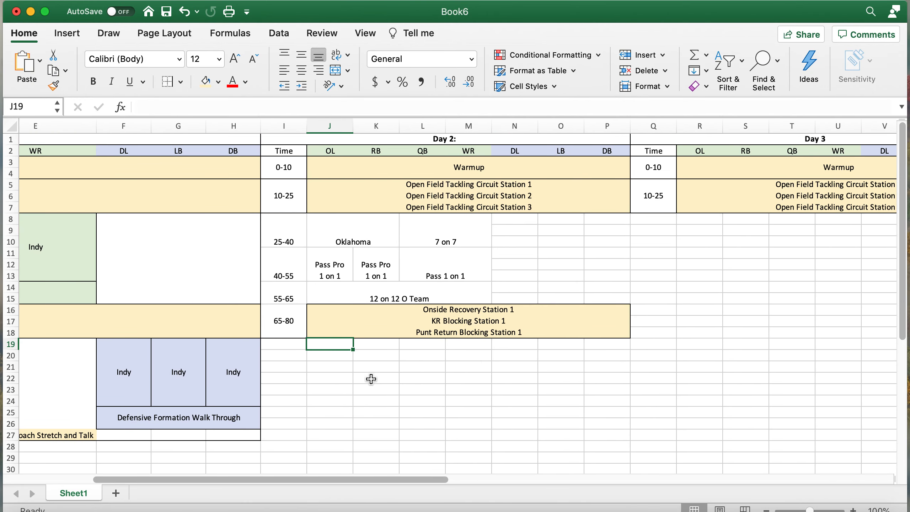
pyautogui.scroll(-2, 370, 378)
pyautogui.hscroll(-1, 371, 378)
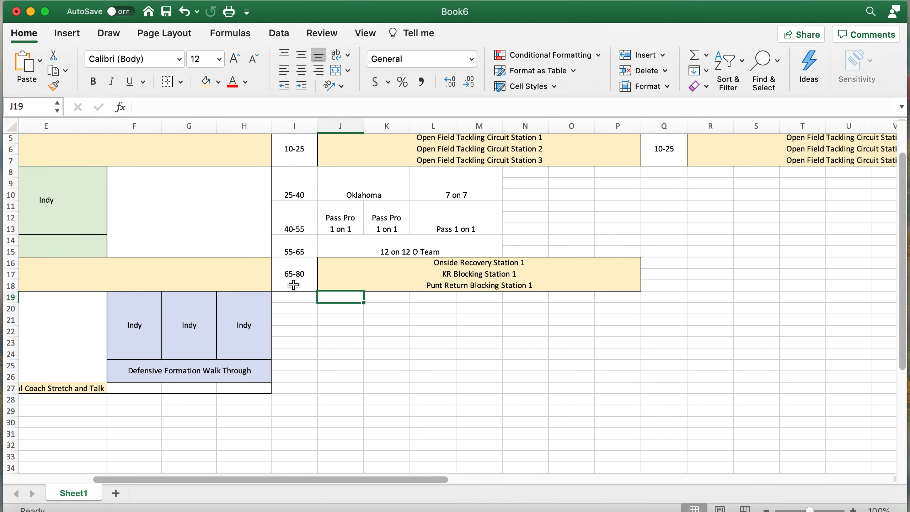
pyautogui.scroll(-2, 294, 285)
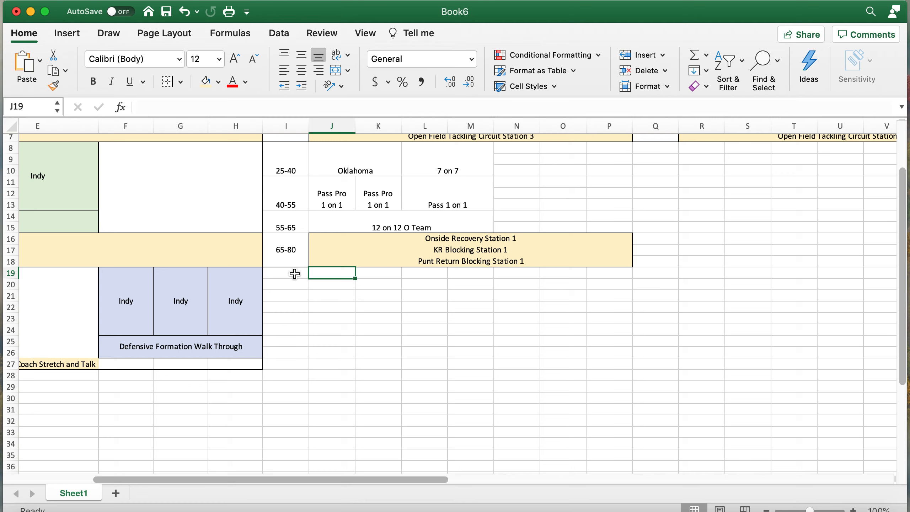
pyautogui.hscroll(-4, 282, 281)
pyautogui.hscroll(4, 281, 281)
pyautogui.scroll(1, 280, 281)
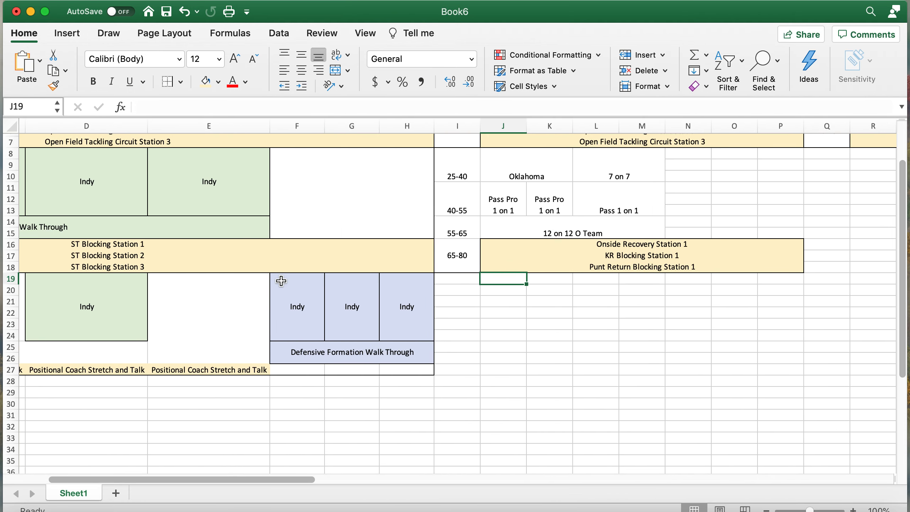
pyautogui.moveTo(454, 277); pyautogui.dragTo(452, 299)
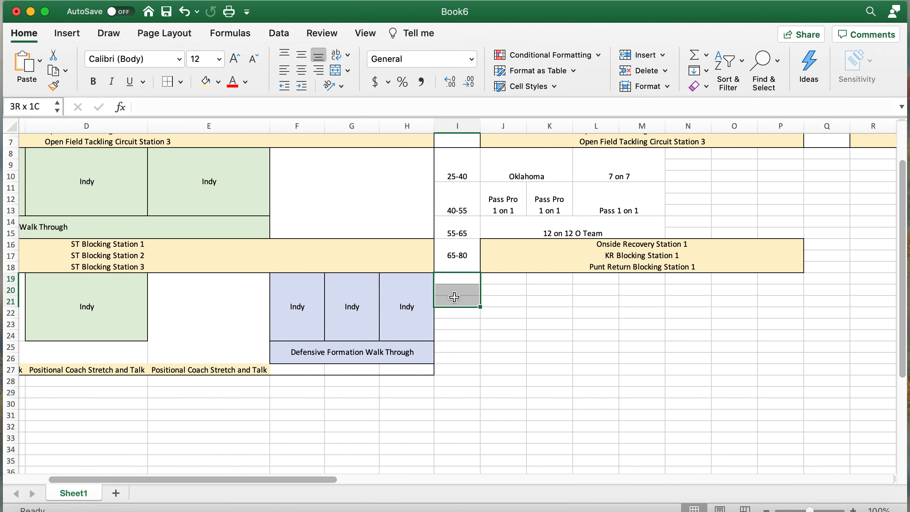
pyautogui.click(330, 75)
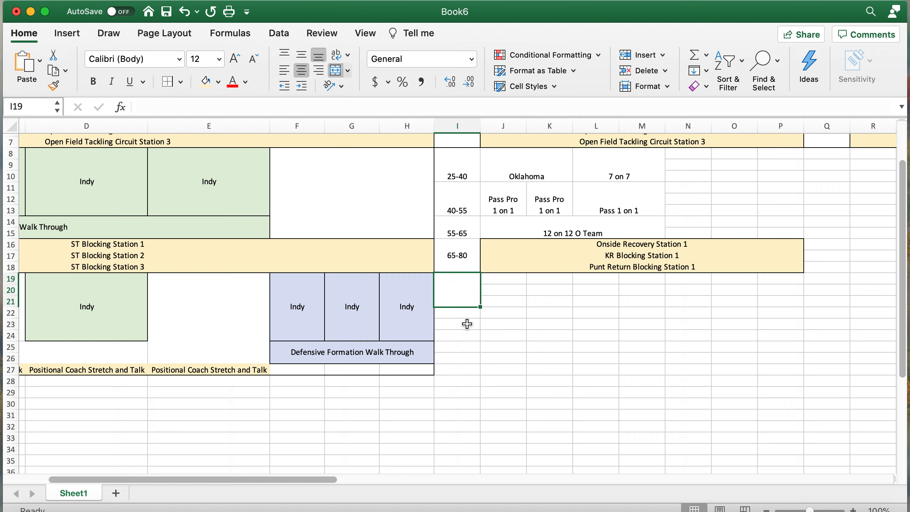
pyautogui.moveTo(458, 311); pyautogui.dragTo(457, 330)
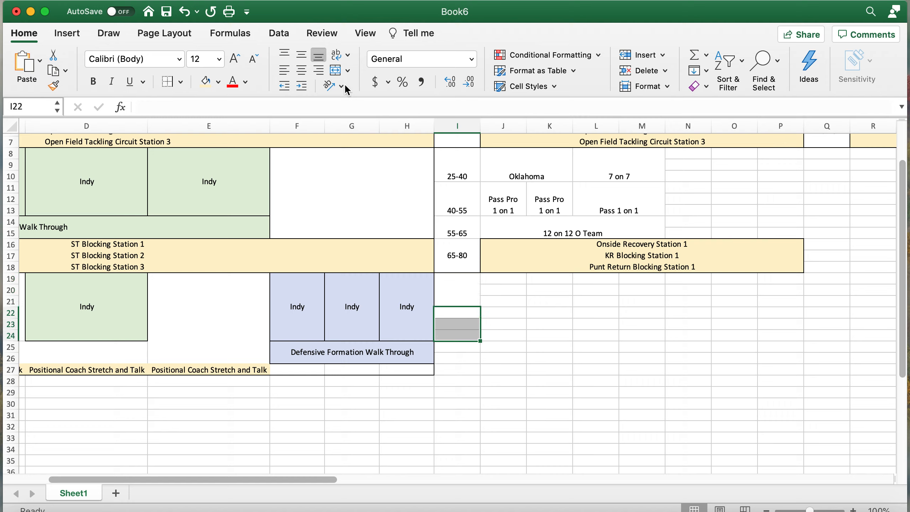
# - Merge those time cells and enter the 80-95 and 95-110 time slots
pyautogui.click(335, 70)
pyautogui.click(471, 290)
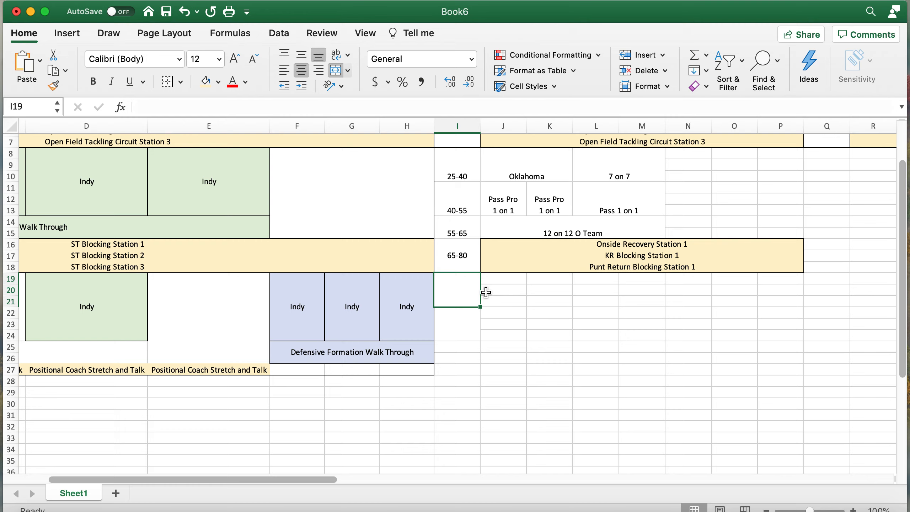
pyautogui.write('80-95')
pyautogui.press('Return')
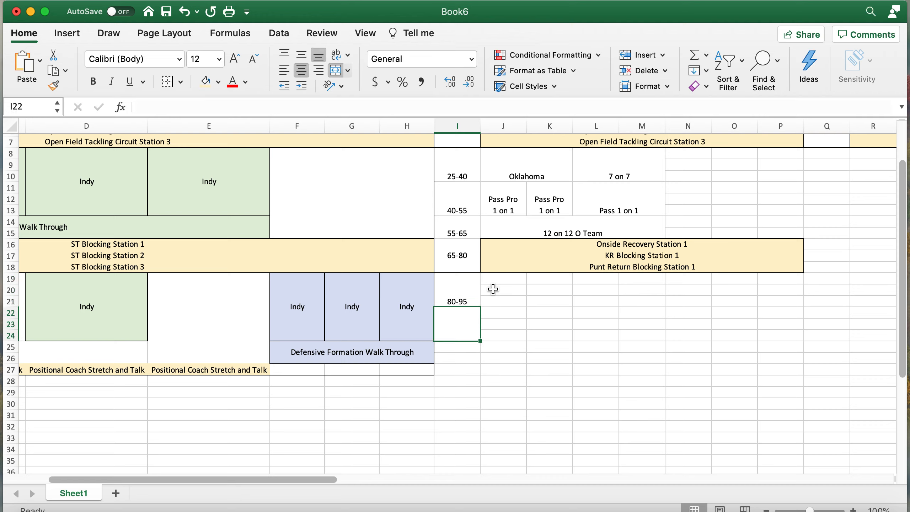
pyautogui.write('95')
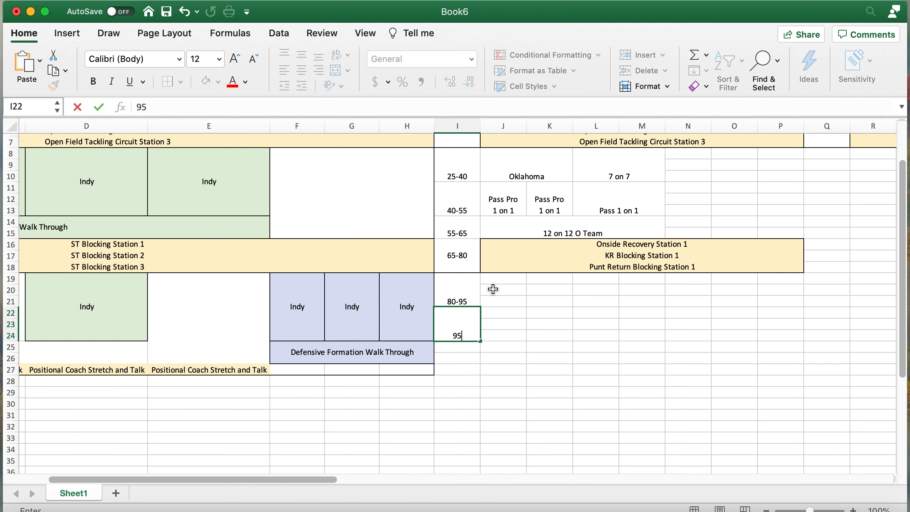
pyautogui.write('-110')
pyautogui.press('Return')
# - Merge the DL, LB and DB cells of the 80-95 slot (N19:N21, O19:O21, P19:P21)
pyautogui.scroll(3, 599, 343)
pyautogui.hscroll(1, 599, 343)
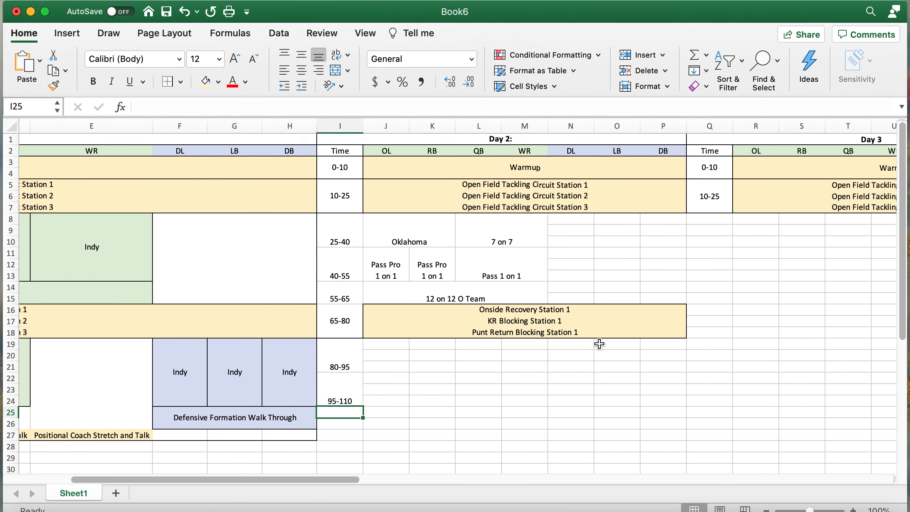
pyautogui.scroll(-3, 599, 343)
pyautogui.hscroll(2, 599, 343)
pyautogui.scroll(3, 596, 344)
pyautogui.moveTo(505, 346); pyautogui.dragTo(506, 366)
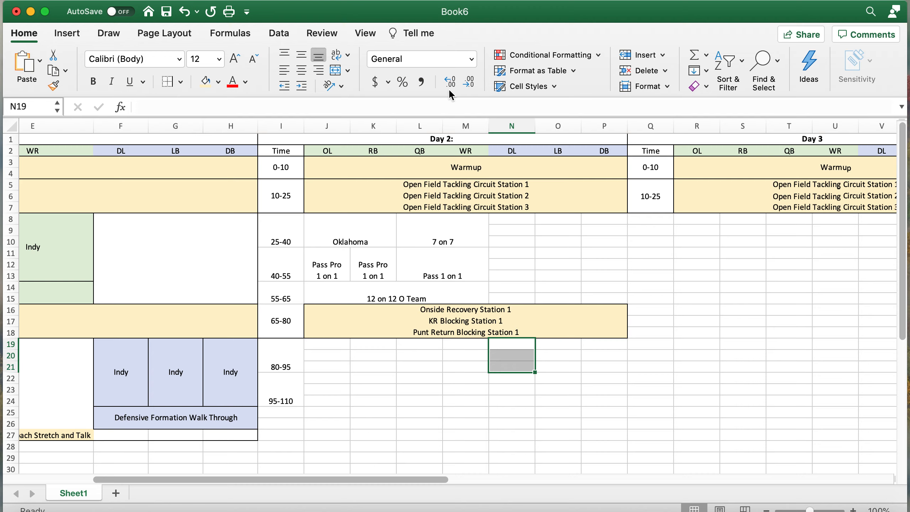
pyautogui.click(337, 75)
pyautogui.moveTo(550, 364); pyautogui.dragTo(552, 346)
pyautogui.click(335, 71)
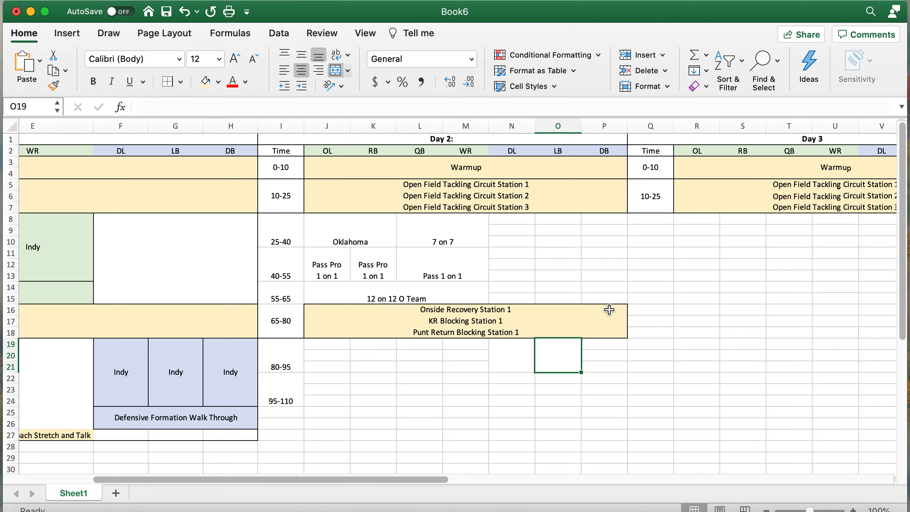
pyautogui.moveTo(602, 362); pyautogui.dragTo(601, 344)
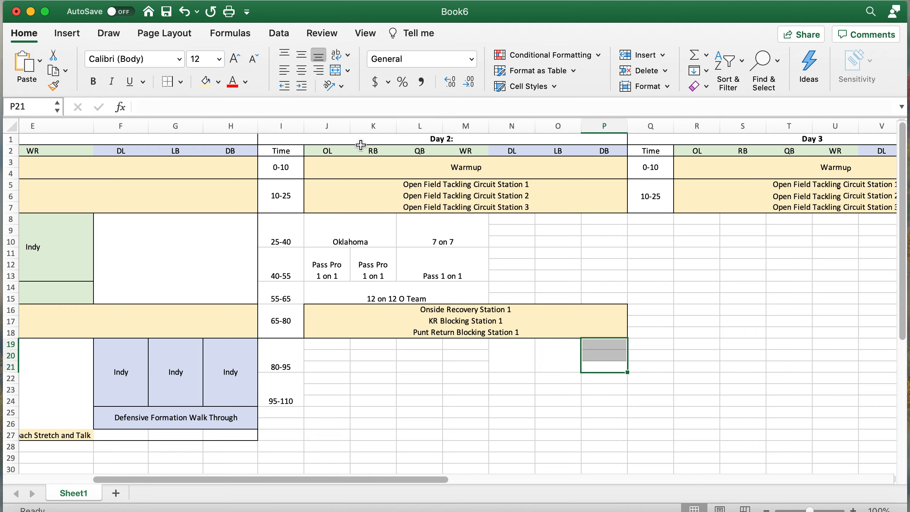
pyautogui.click(335, 71)
# - Enter 'Pass Pro 1 on 1' in the DL cell with wrapped text
pyautogui.click(511, 368)
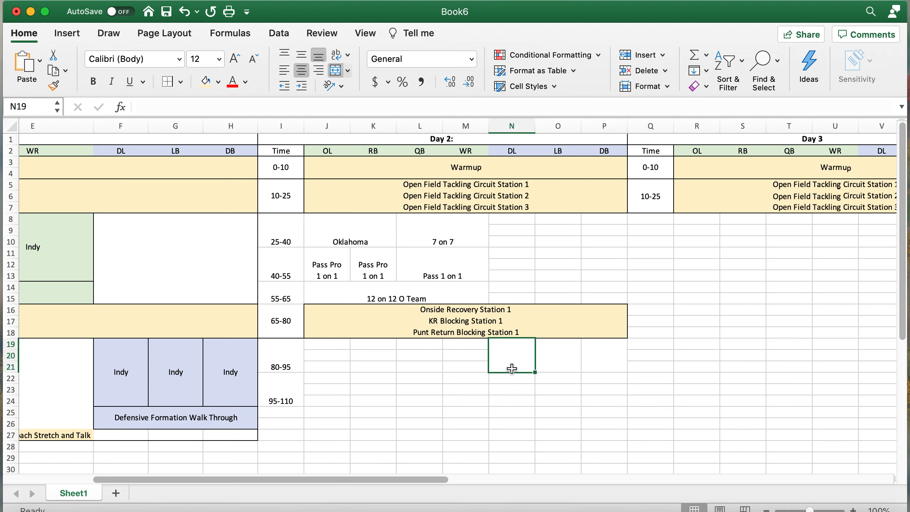
pyautogui.write('Pass Pro')
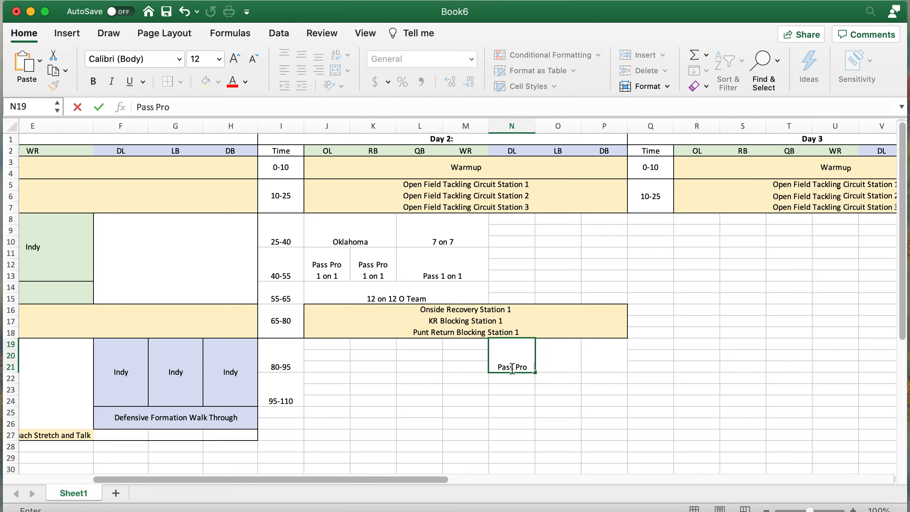
pyautogui.write('     1')
pyautogui.write('n 1')
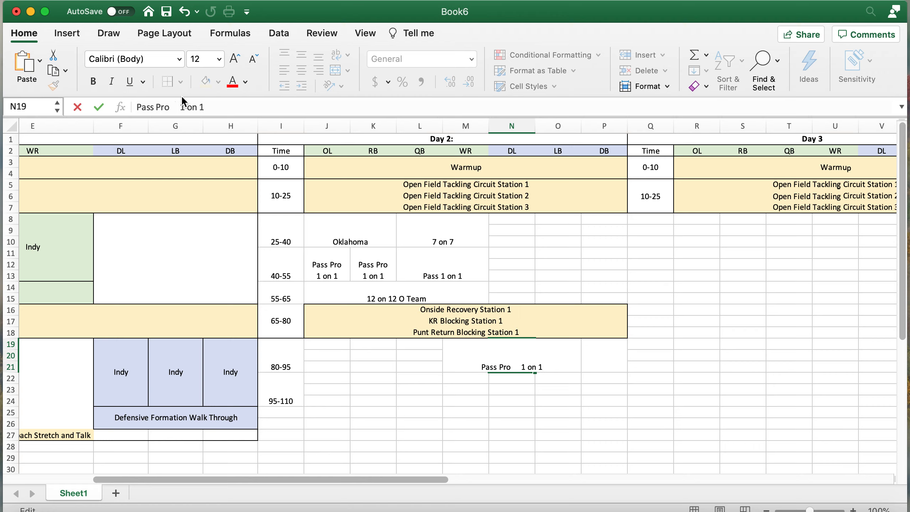
pyautogui.click(182, 101)
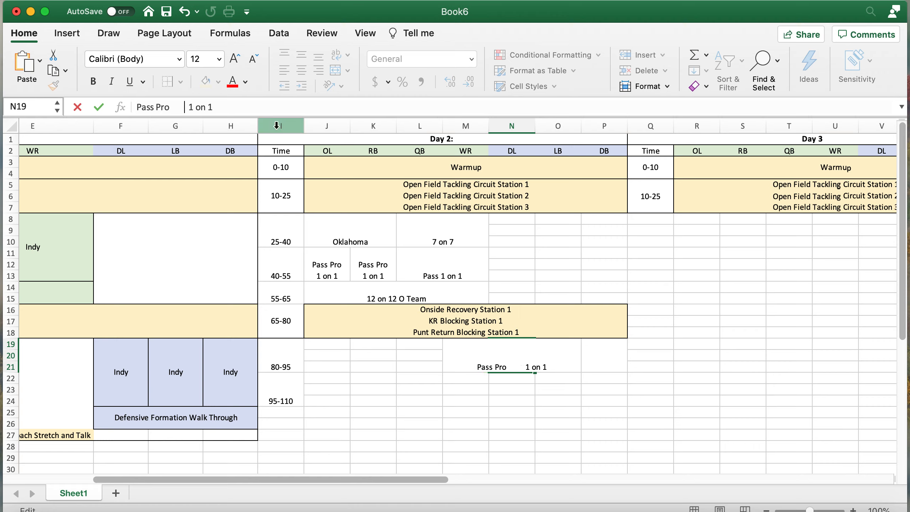
pyautogui.press('Return')
pyautogui.click(512, 355)
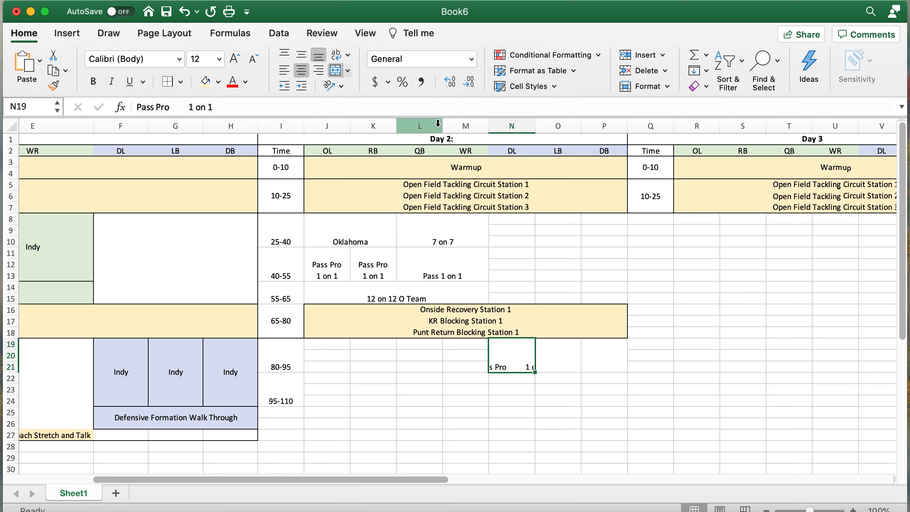
pyautogui.click(336, 57)
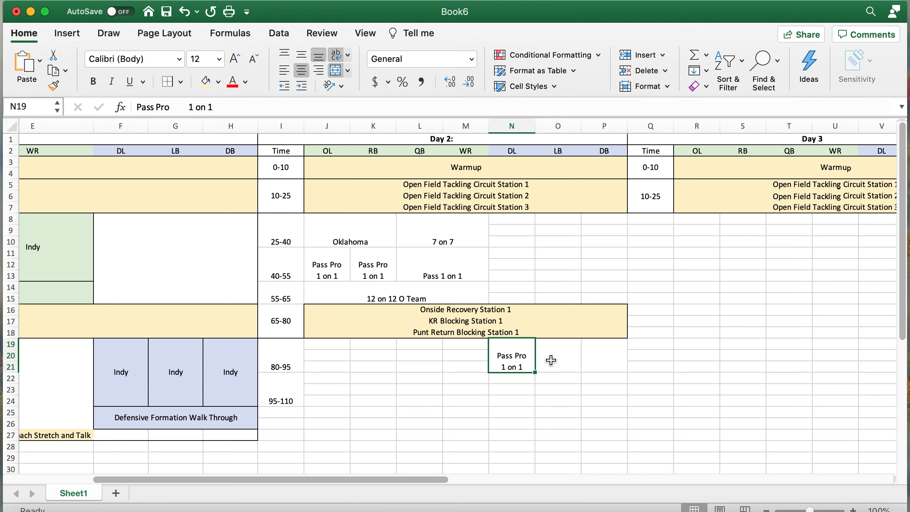
# - Enter 'Routes 1 on 1' in the LB cell, wrapped onto two lines
pyautogui.click(578, 353)
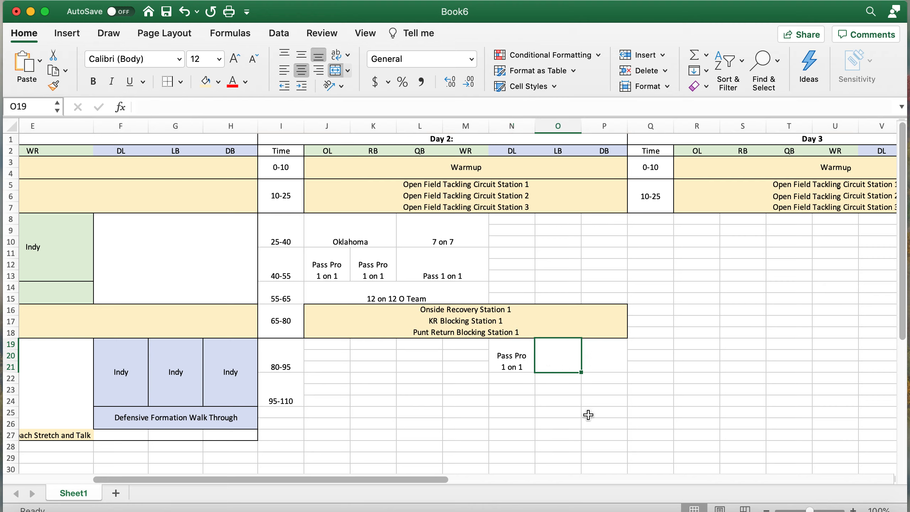
pyautogui.write('Routes')
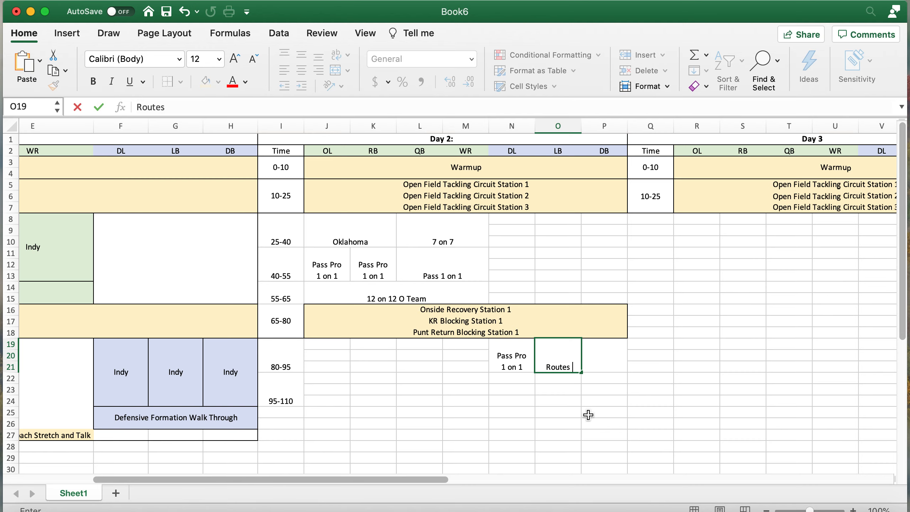
pyautogui.write(' 1 on 1')
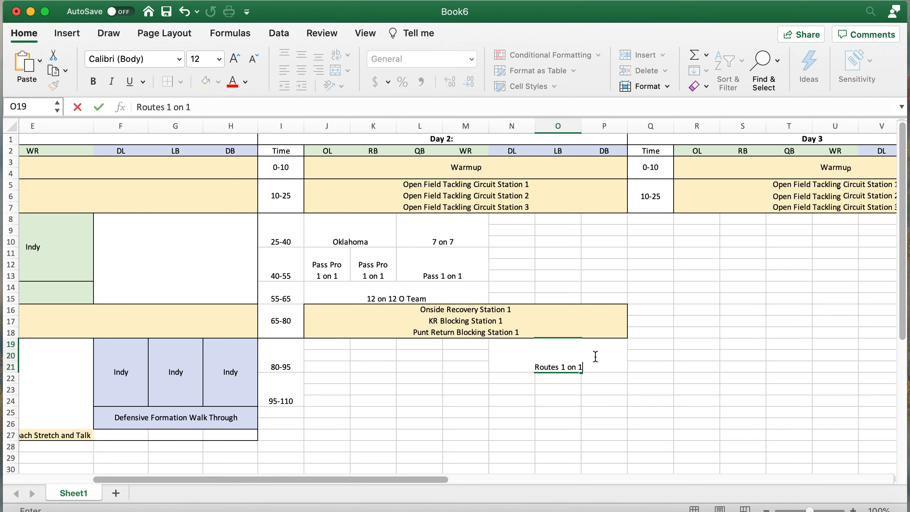
pyautogui.press('Return')
pyautogui.click(552, 355)
pyautogui.click(337, 56)
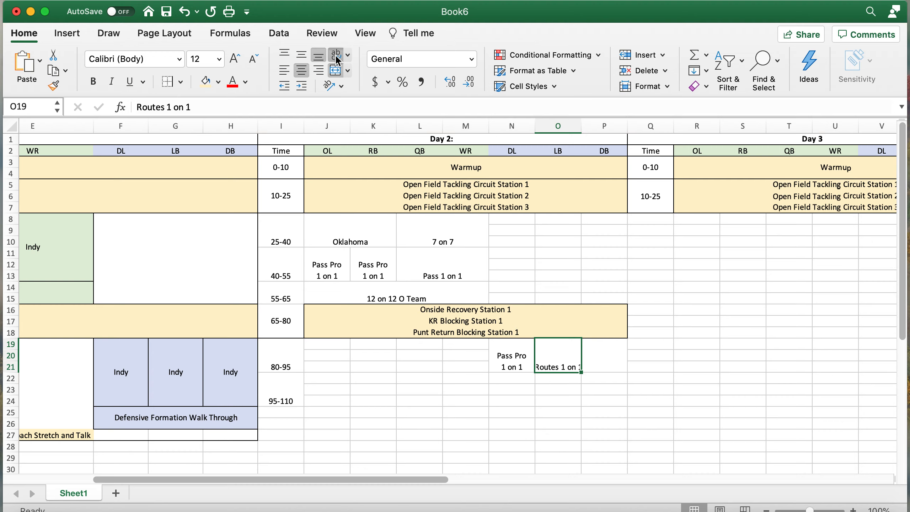
pyautogui.click(165, 105)
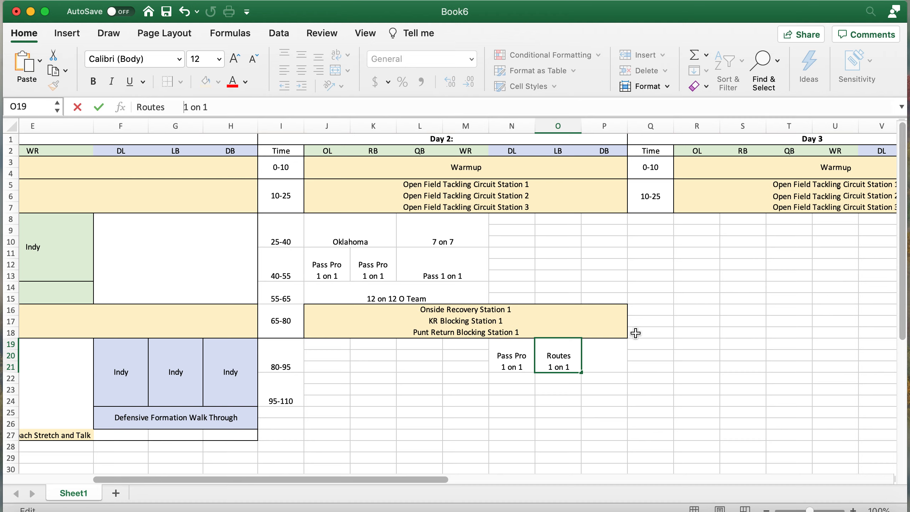
pyautogui.click(619, 356)
# - Copy 'Routes 1 on 1' into the DB cell P19
pyautogui.click(545, 352)
pyautogui.press('super+c')
pyautogui.click(609, 363)
pyautogui.press('super+v')
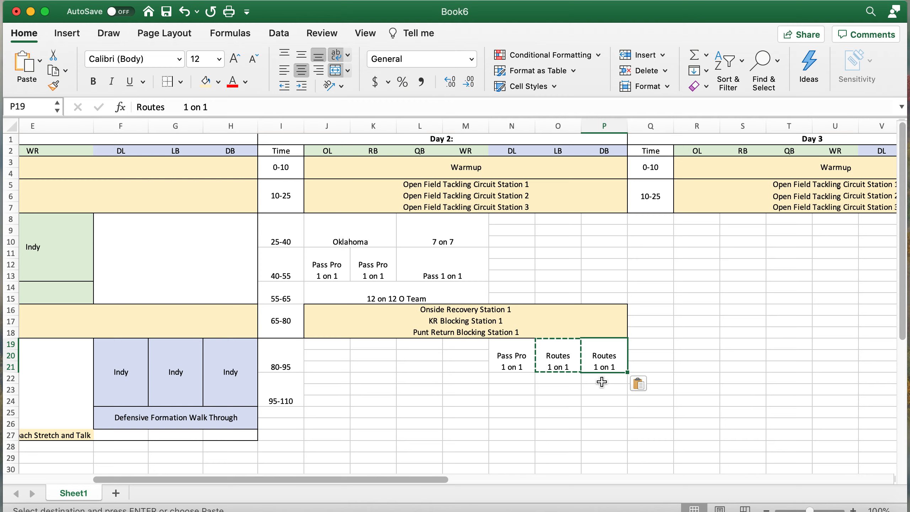
pyautogui.click(601, 387)
# - Merge the DL and LB cells N22:O24 for 95-110 and enter 'Inside Run Compete'
pyautogui.scroll(-2, 493, 364)
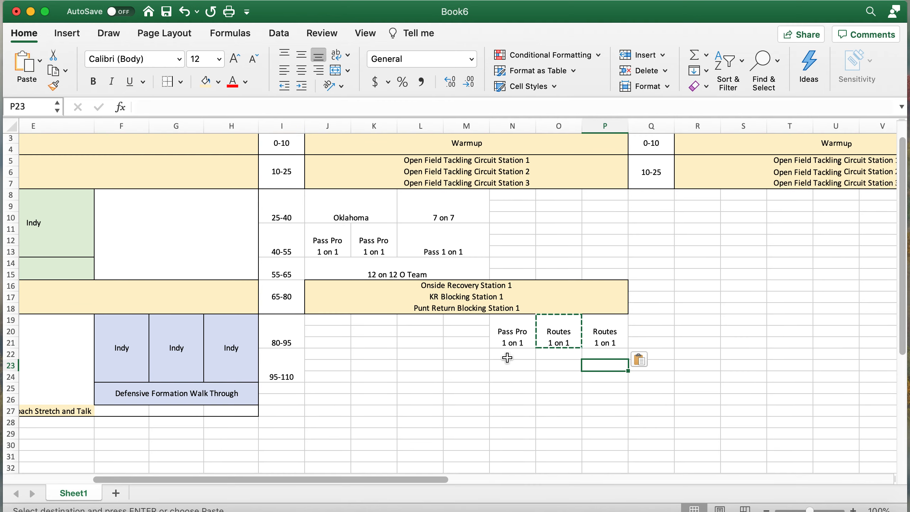
pyautogui.moveTo(508, 356); pyautogui.dragTo(555, 374)
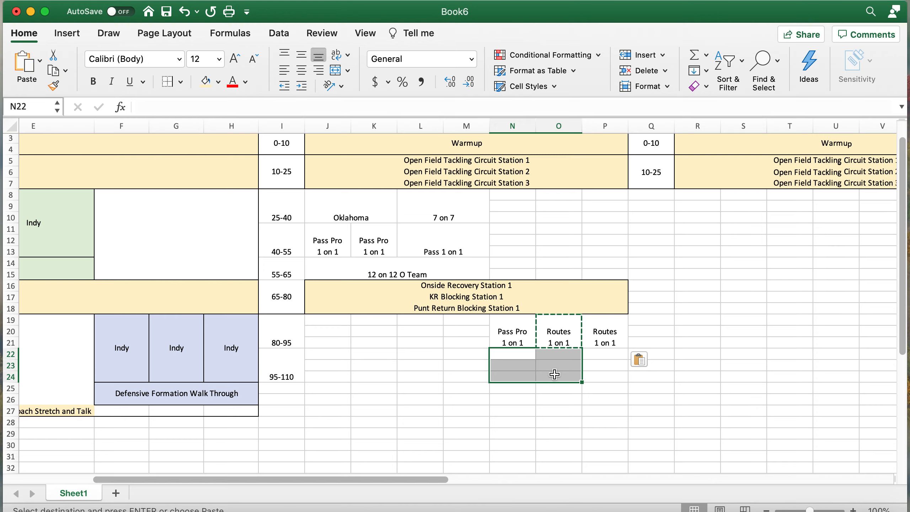
pyautogui.scroll(2, 556, 372)
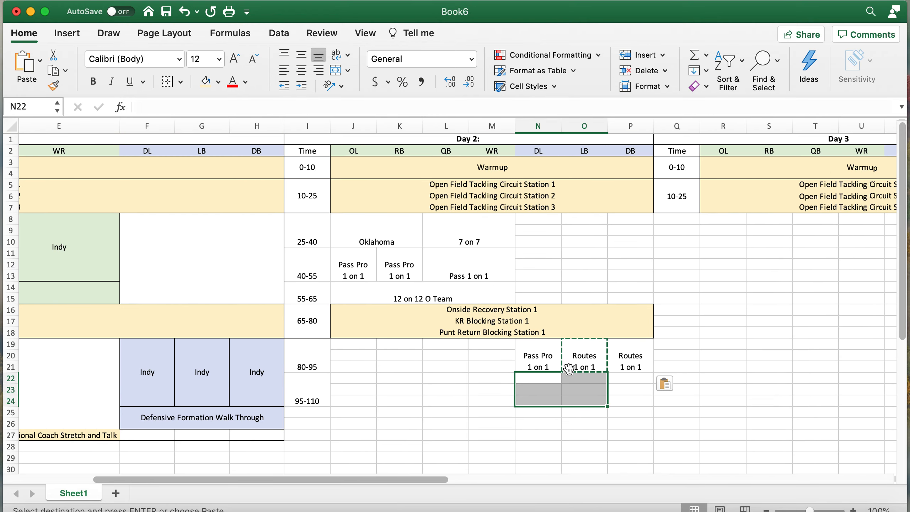
pyautogui.click(336, 71)
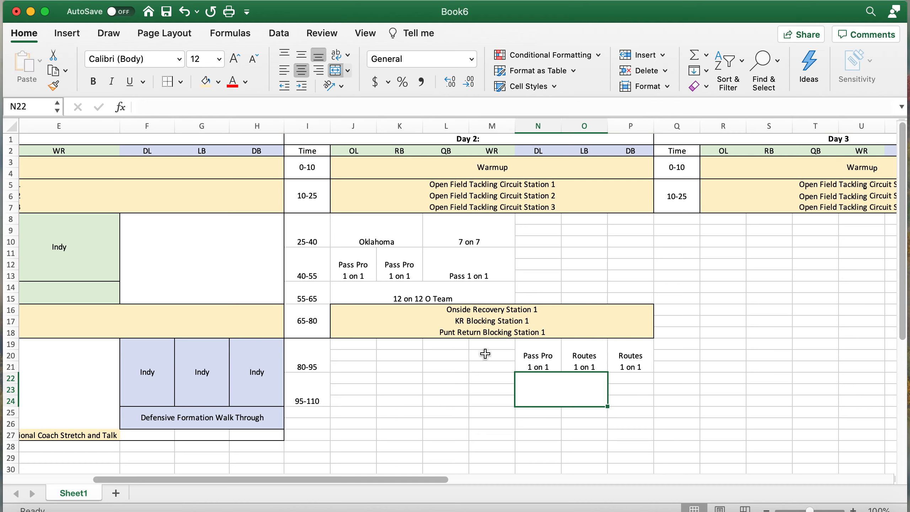
pyautogui.write('Inside Run')
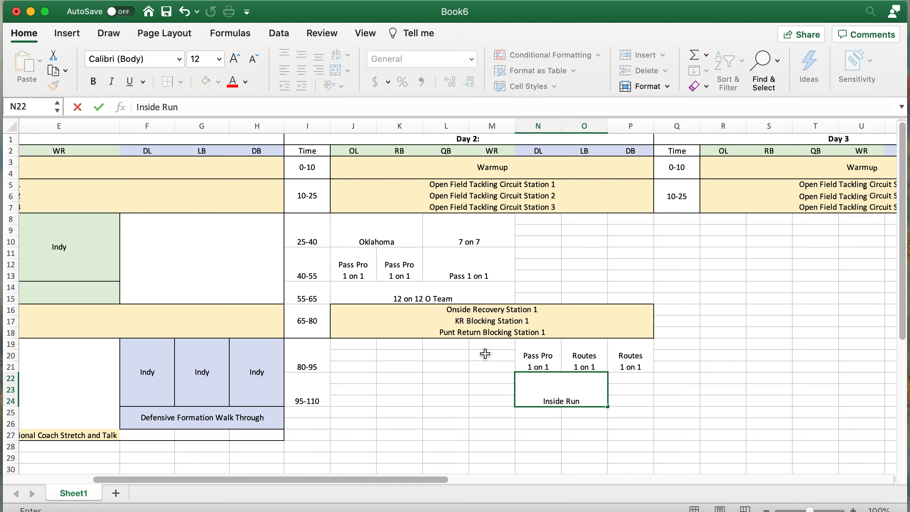
pyautogui.write(' Compete')
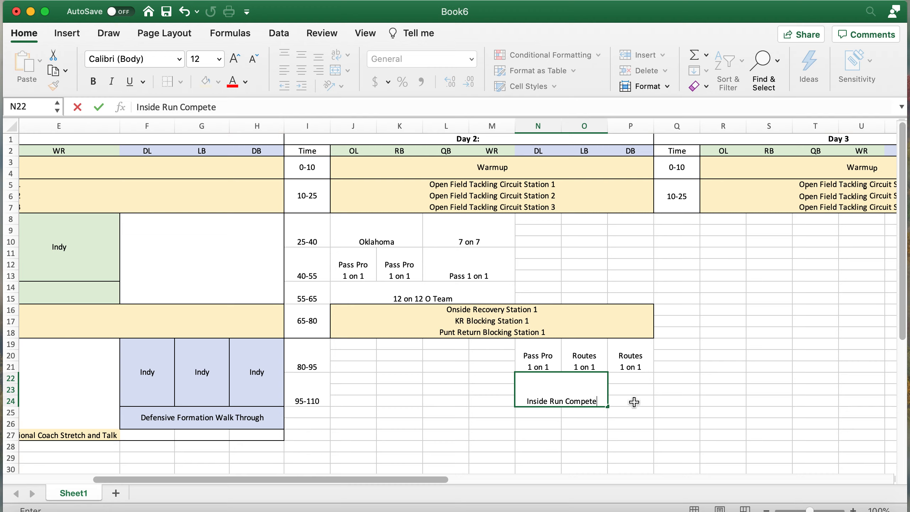
pyautogui.click(626, 400)
# - Merge the DB cells P22:P24 and enter 'Zone Coverage 7 on 7' with wrapped text
pyautogui.moveTo(627, 400); pyautogui.dragTo(630, 377)
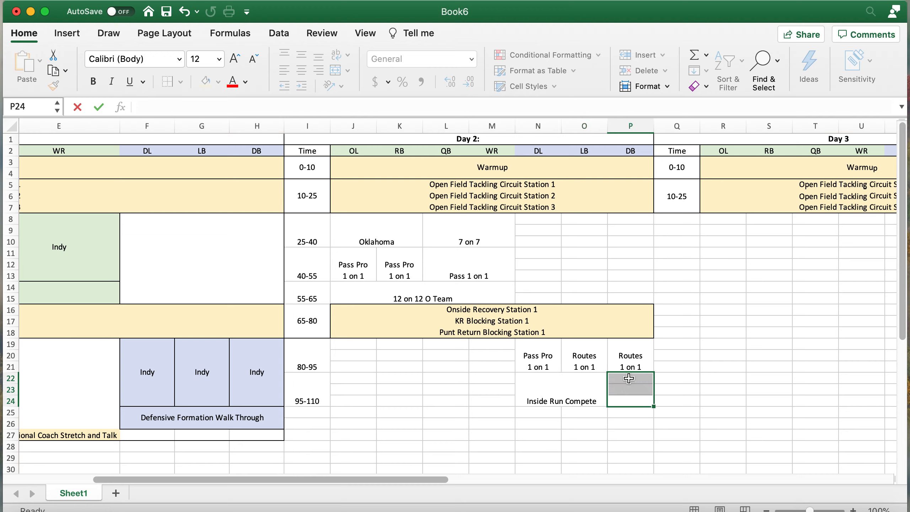
pyautogui.click(336, 71)
pyautogui.write('Zone Coverage 7 on 7')
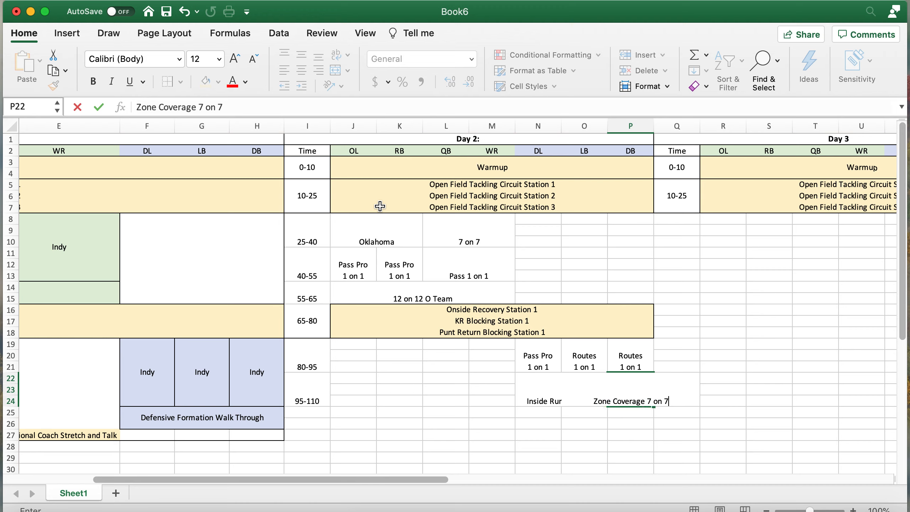
pyautogui.press('Return')
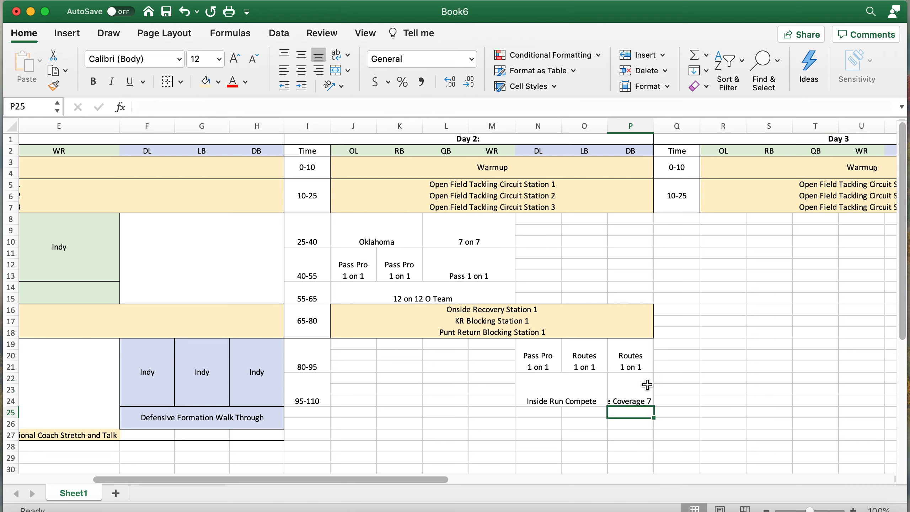
pyautogui.click(636, 385)
pyautogui.click(336, 54)
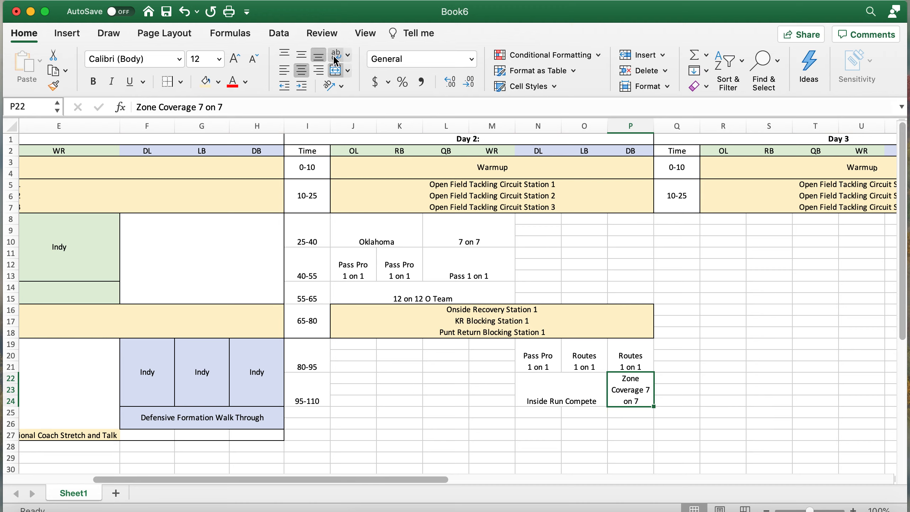
pyautogui.click(201, 105)
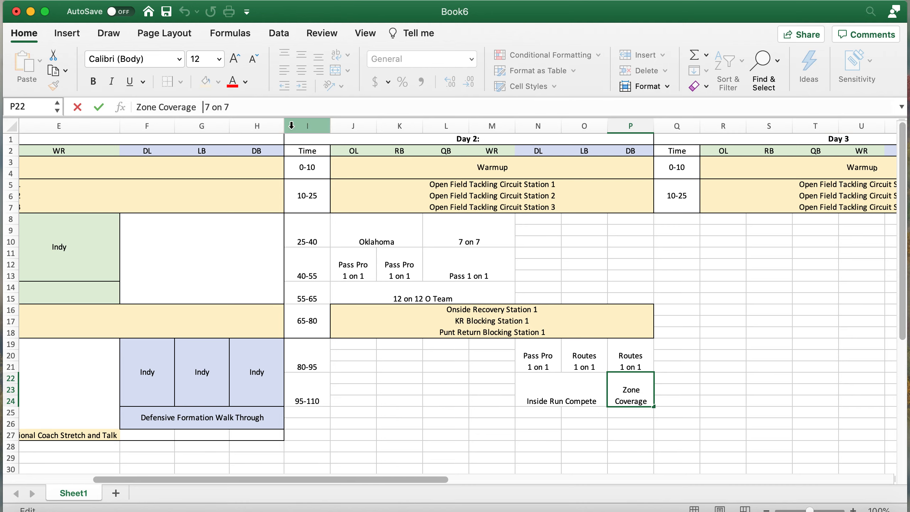
pyautogui.press('Return')
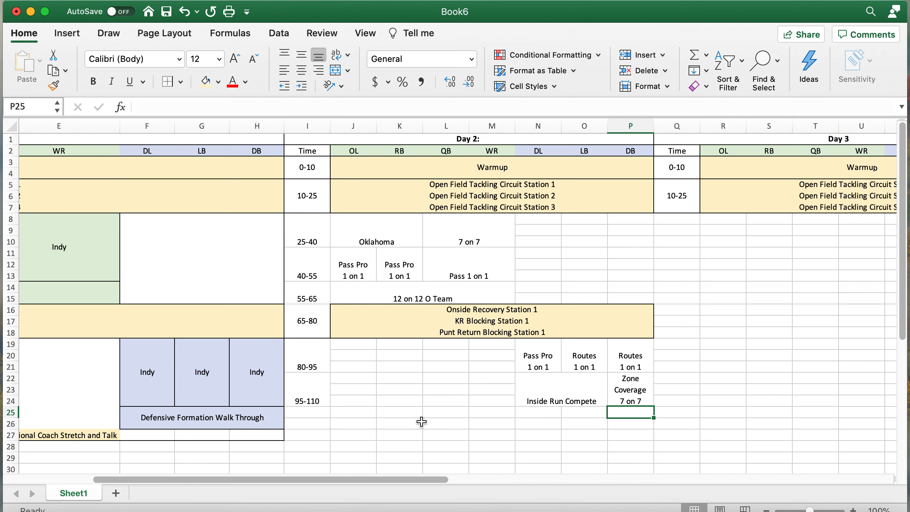
pyautogui.scroll(-5, 421, 421)
pyautogui.hscroll(-2, 421, 422)
# - Merge time cells I25:I26 and enter the 110-120 slot
pyautogui.click(350, 350)
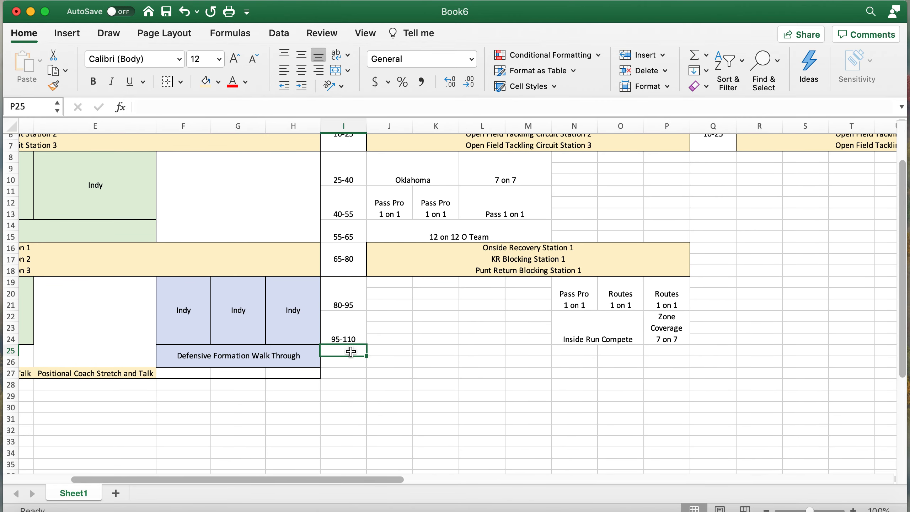
pyautogui.moveTo(350, 351); pyautogui.dragTo(353, 356)
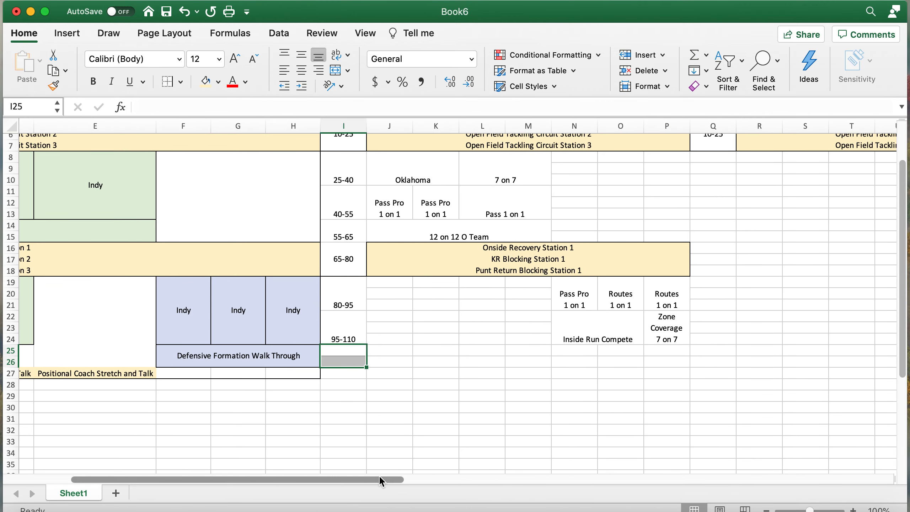
pyautogui.click(335, 71)
pyautogui.write('110')
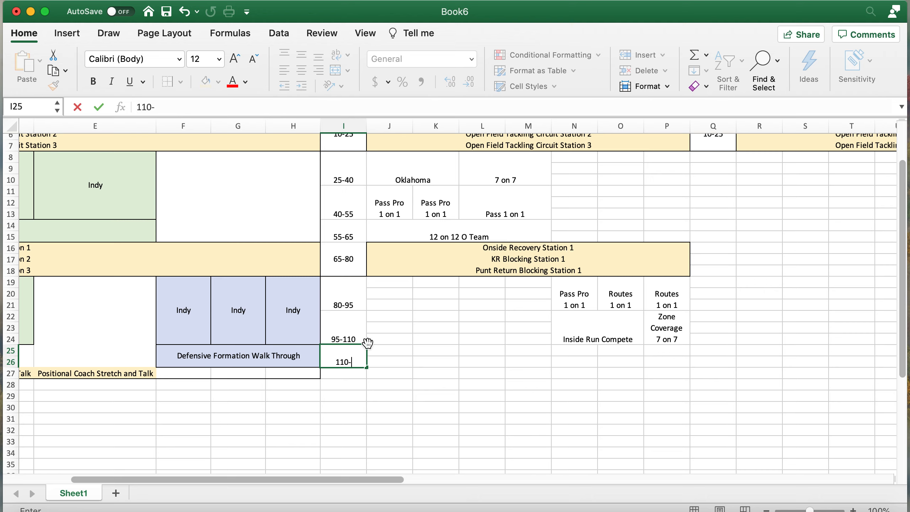
pyautogui.write('-120')
pyautogui.press('Return')
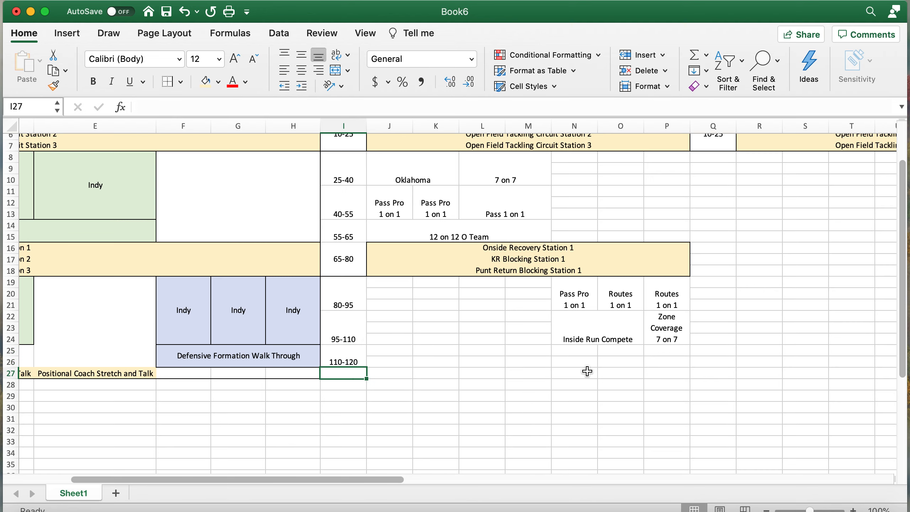
# - Merge DL, LB and DB cells N25:P26 and enter 'D Team Walk Through'
pyautogui.moveTo(578, 351); pyautogui.dragTo(665, 361)
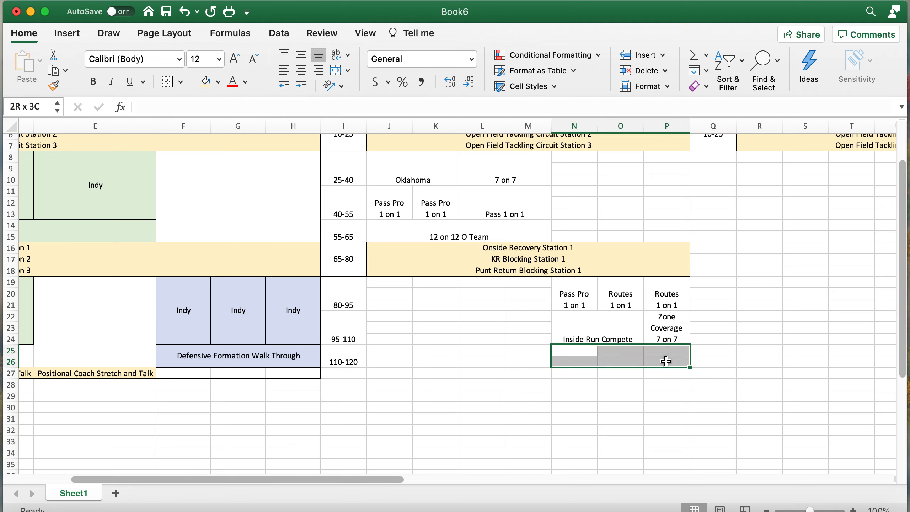
pyautogui.scroll(5, 613, 373)
pyautogui.hscroll(3, 613, 373)
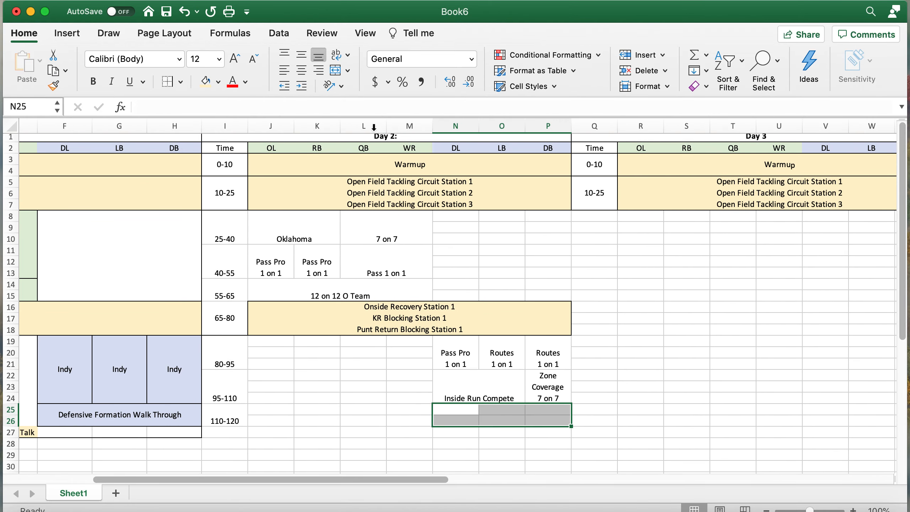
pyautogui.click(334, 73)
pyautogui.write('D')
pyautogui.press('BackSpace')
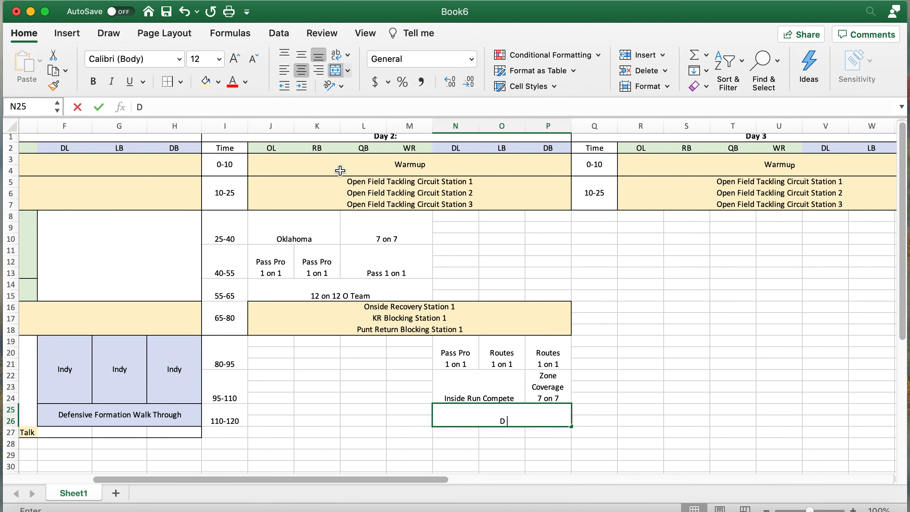
pyautogui.write('Team Wal')
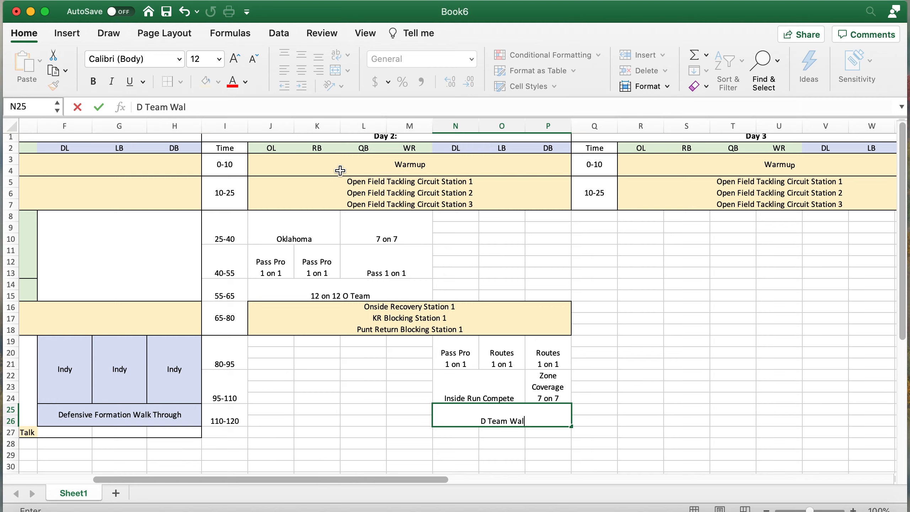
pyautogui.write('k Through')
pyautogui.press('Return')
# - Enter 120-125 in row 27's time cell and select N27
pyautogui.scroll(-5, 237, 193)
pyautogui.click(239, 319)
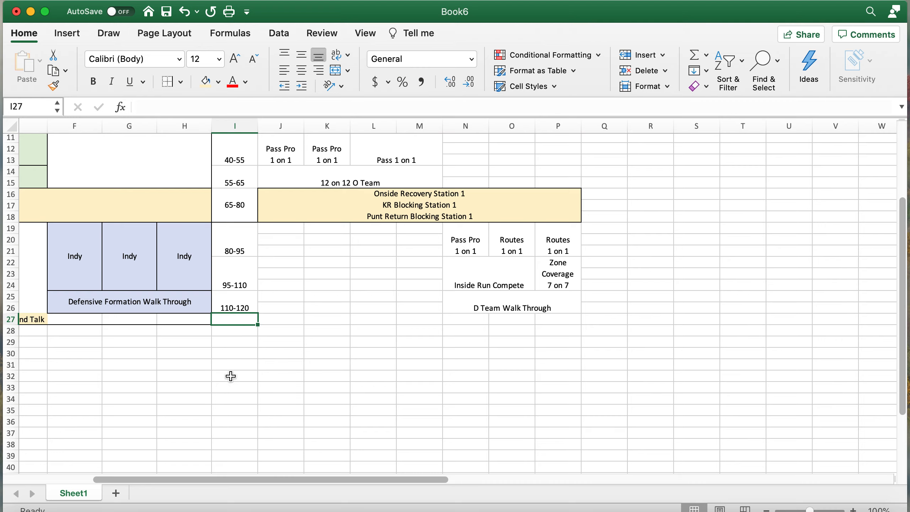
pyautogui.scroll(3, 229, 385)
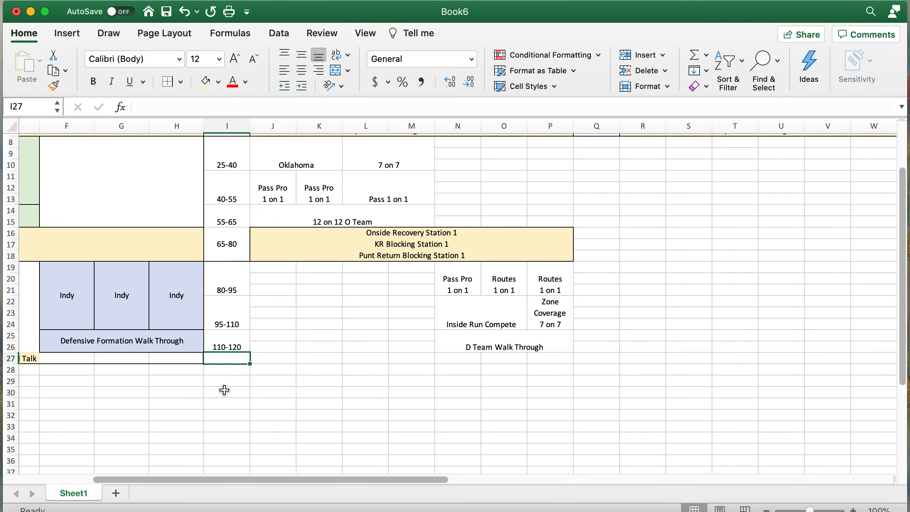
pyautogui.write('120-125')
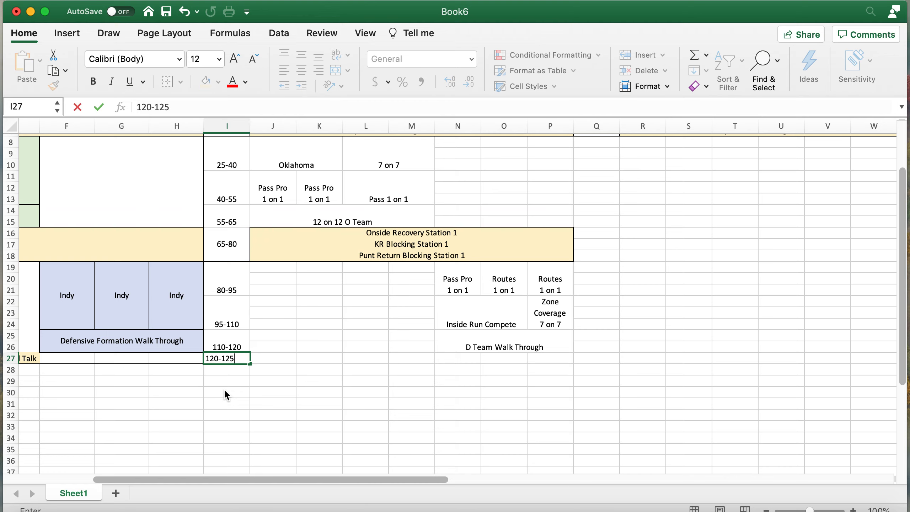
pyautogui.click(418, 333)
pyautogui.moveTo(449, 358); pyautogui.dragTo(550, 360)
pyautogui.click(469, 358)
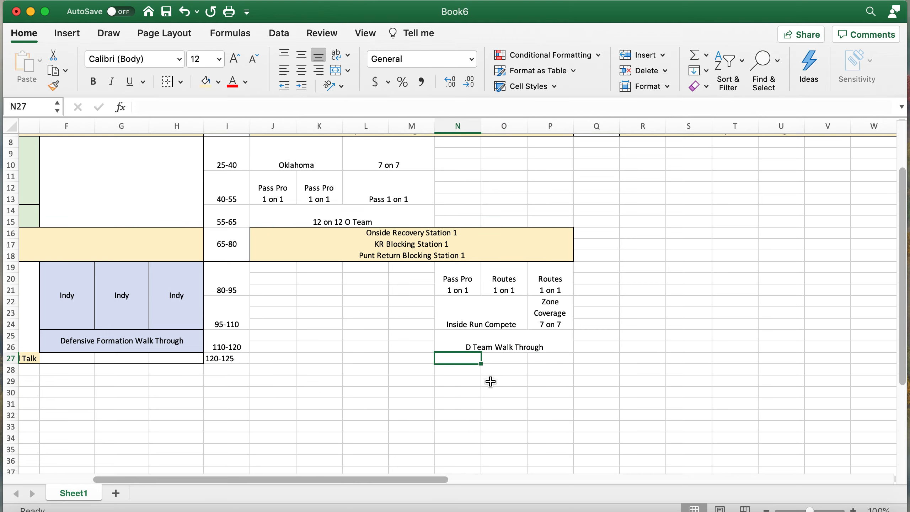
# - Select Day 1's 'Positional Coach Stretch and Talk' cell B27
pyautogui.hscroll(-5, 240, 351)
pyautogui.scroll(-1, 240, 352)
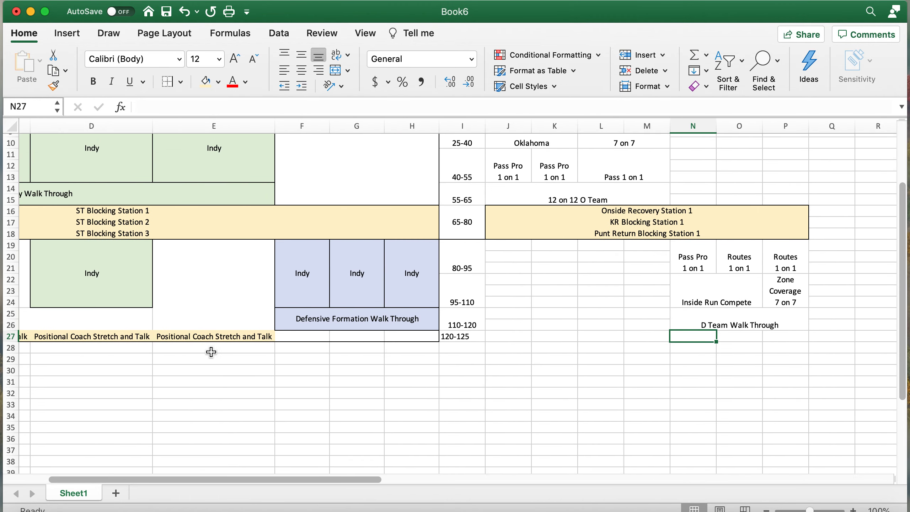
pyautogui.click(219, 333)
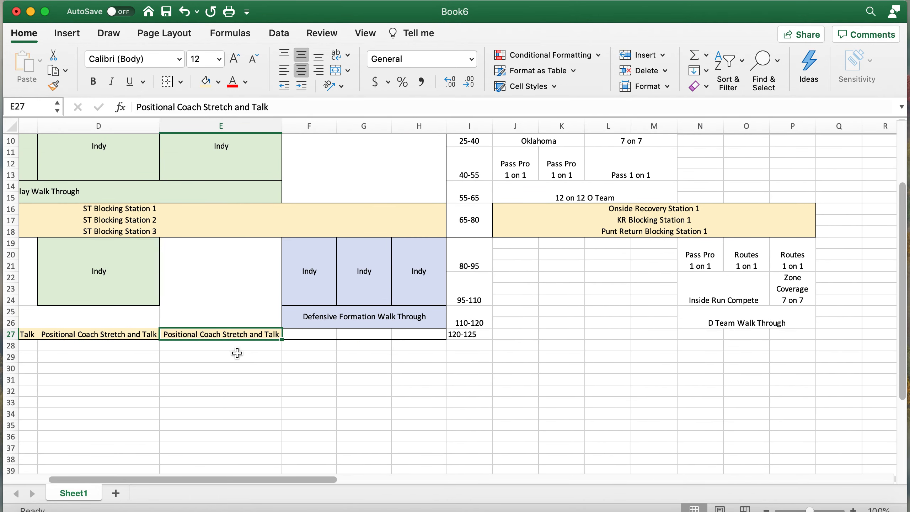
pyautogui.hscroll(-3, 237, 353)
pyautogui.scroll(1, 238, 353)
pyautogui.click(117, 347)
# - Paste B27's 'Positional Coach Stretch and Talk' as values into N27 and fill across O27:P27
pyautogui.press('super+c')
pyautogui.hscroll(4, 589, 362)
pyautogui.scroll(1, 589, 361)
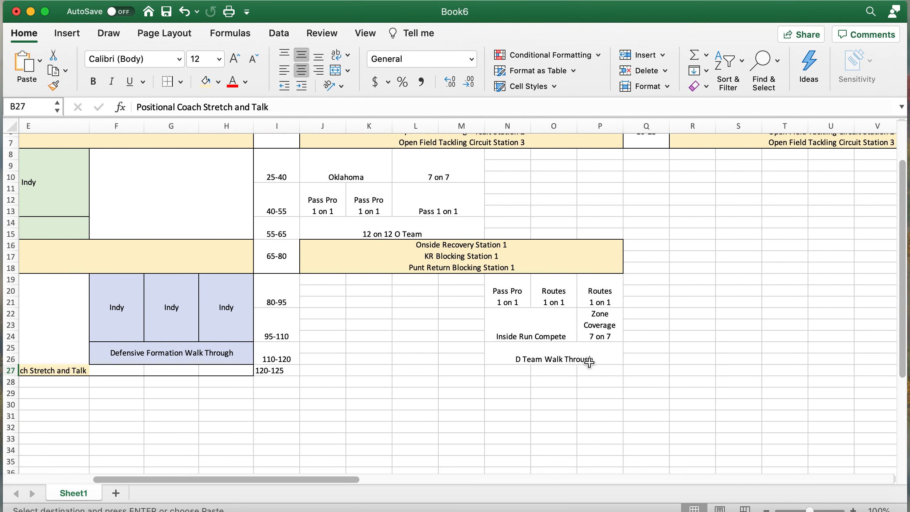
pyautogui.click(512, 372)
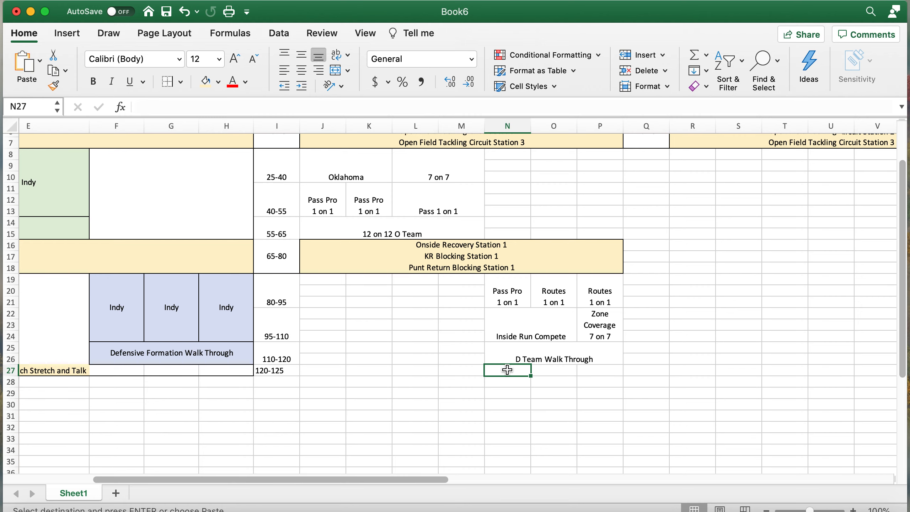
pyautogui.rightClick(507, 369)
pyautogui.moveTo(564, 265)
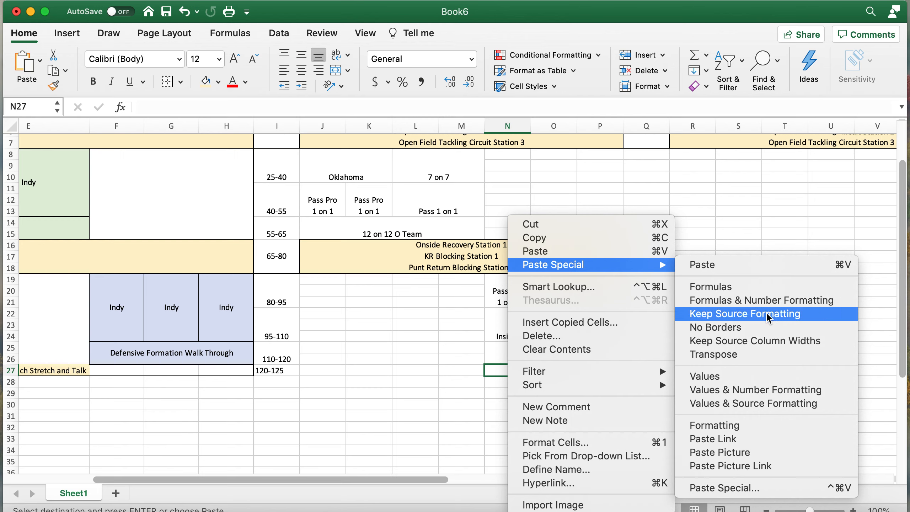
pyautogui.click(762, 376)
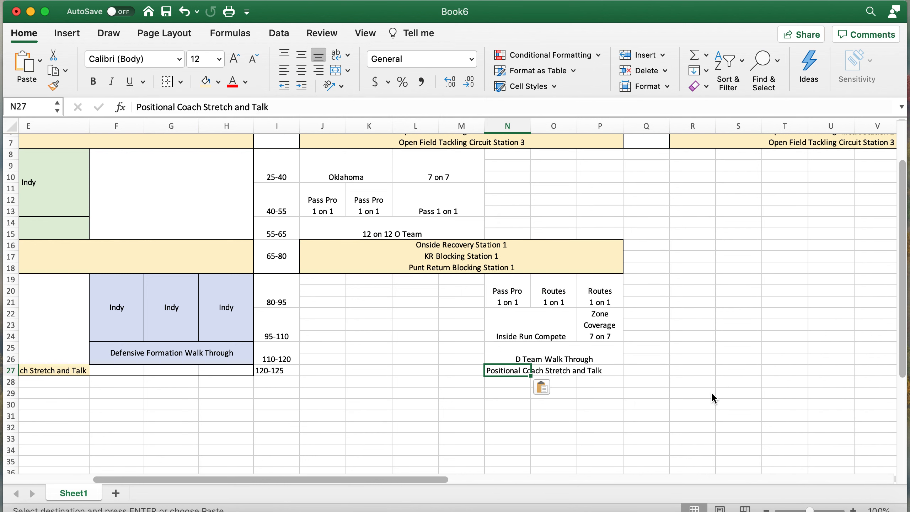
pyautogui.click(591, 398)
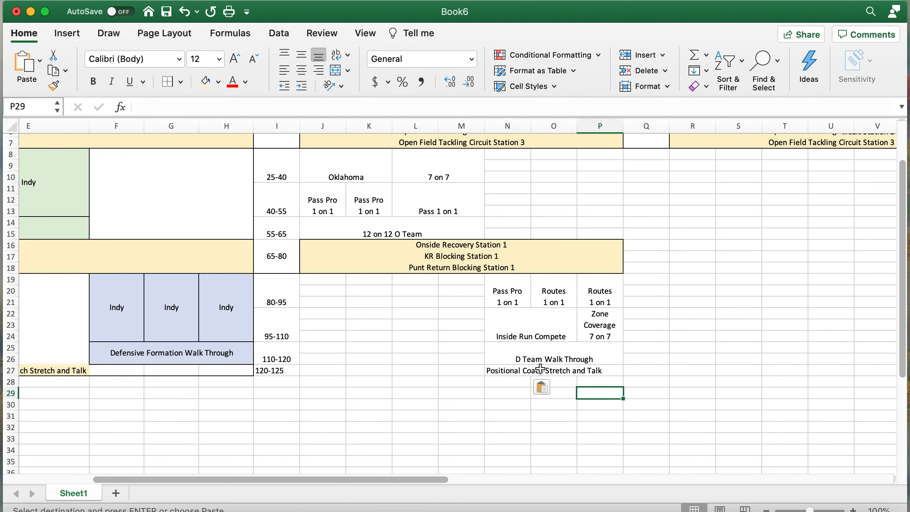
pyautogui.click(511, 372)
pyautogui.moveTo(530, 374); pyautogui.dragTo(601, 373)
pyautogui.click(500, 428)
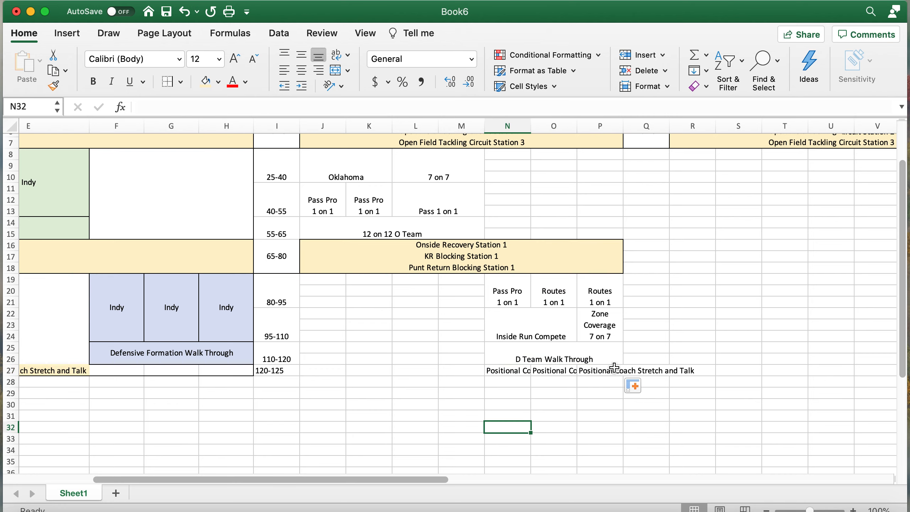
# - AutoFit columns I through P so each DL, LB and DB entry sits on one line
pyautogui.scroll(5, 612, 232)
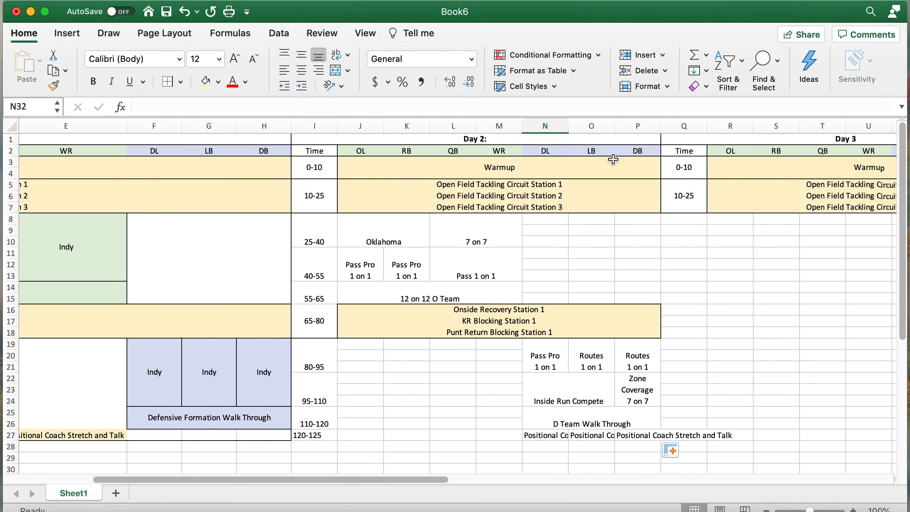
pyautogui.moveTo(634, 121); pyautogui.dragTo(336, 126)
pyautogui.doubleClick(335, 126)
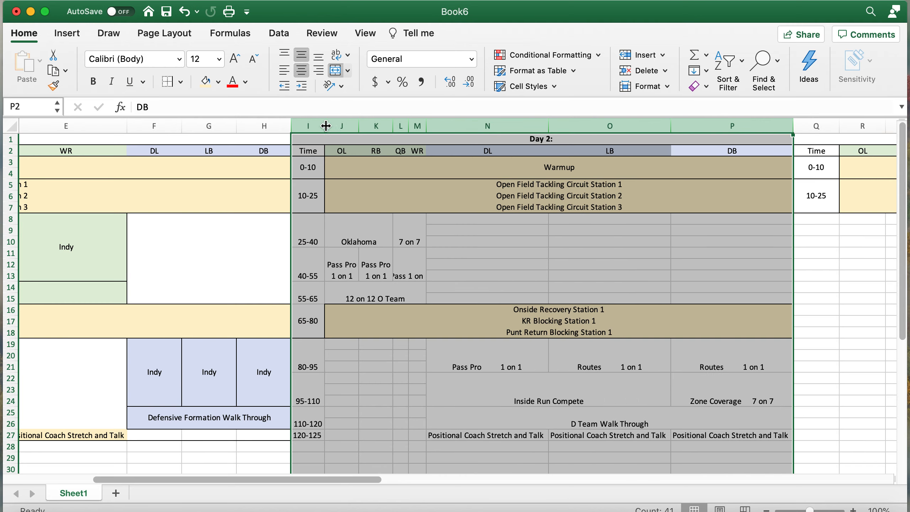
pyautogui.hscroll(2, 549, 278)
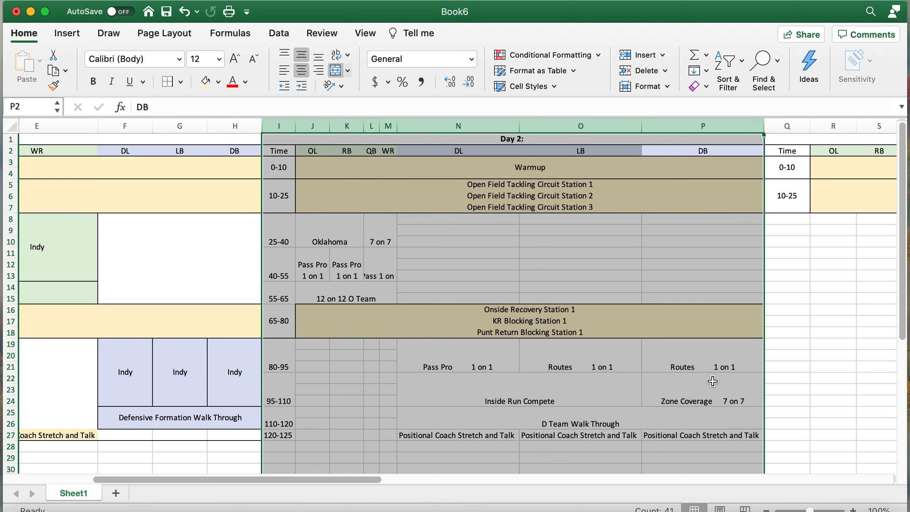
pyautogui.click(673, 392)
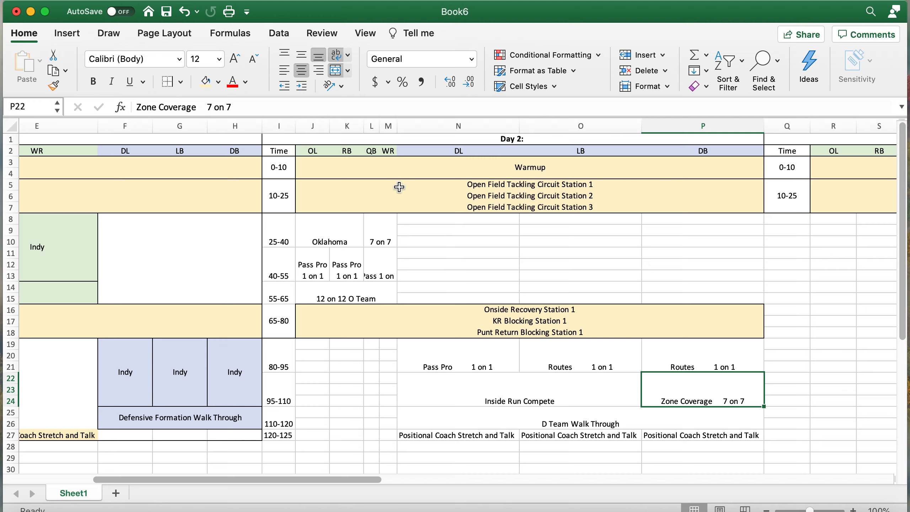
pyautogui.click(388, 129)
# - Widen the QB and WR columns L:M
pyautogui.moveTo(387, 129); pyautogui.dragTo(412, 123)
pyautogui.click(465, 258)
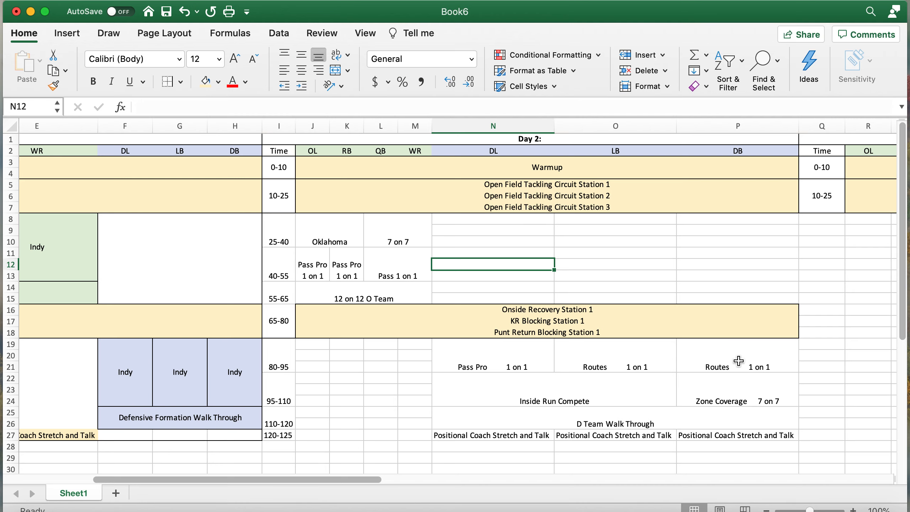
pyautogui.scroll(-5, 732, 368)
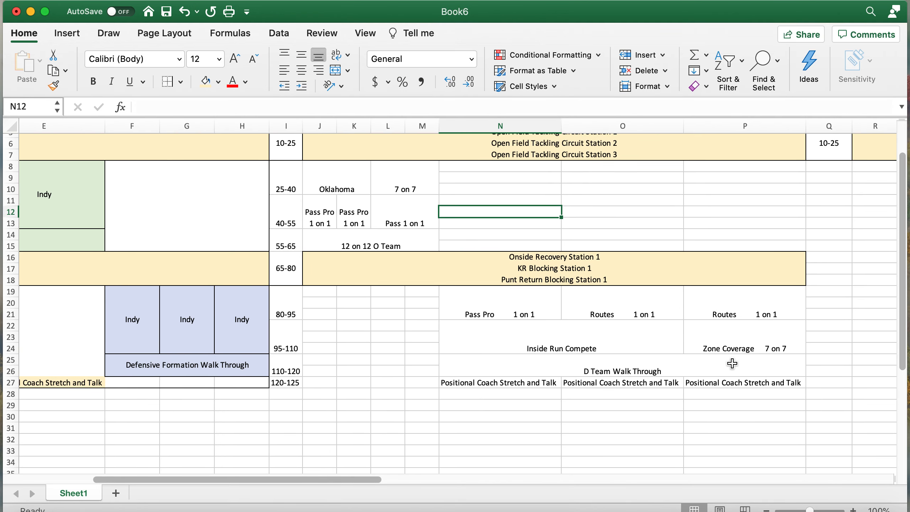
# - Collapse the extra spaces to single spaces in the P19, P22 and O19 entries
pyautogui.click(767, 308)
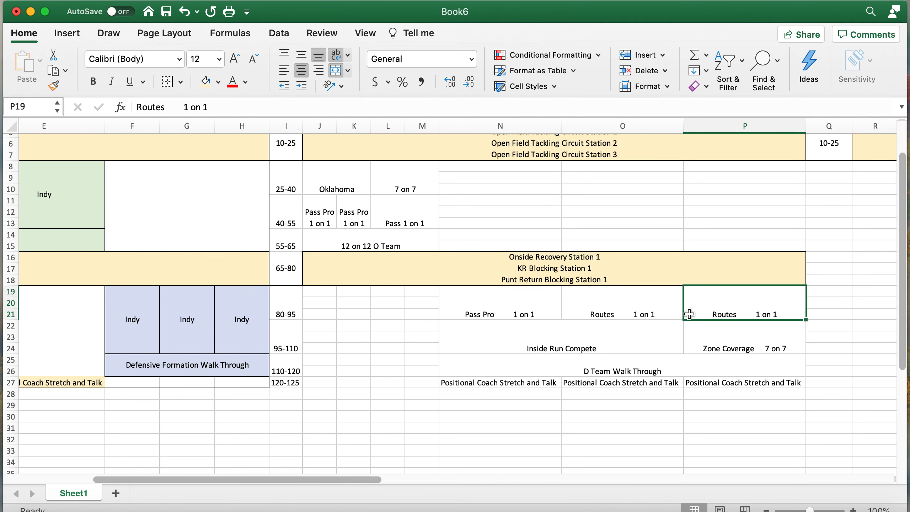
pyautogui.moveTo(184, 107); pyautogui.dragTo(163, 101)
pyautogui.press('BackSpace')
pyautogui.press('Return')
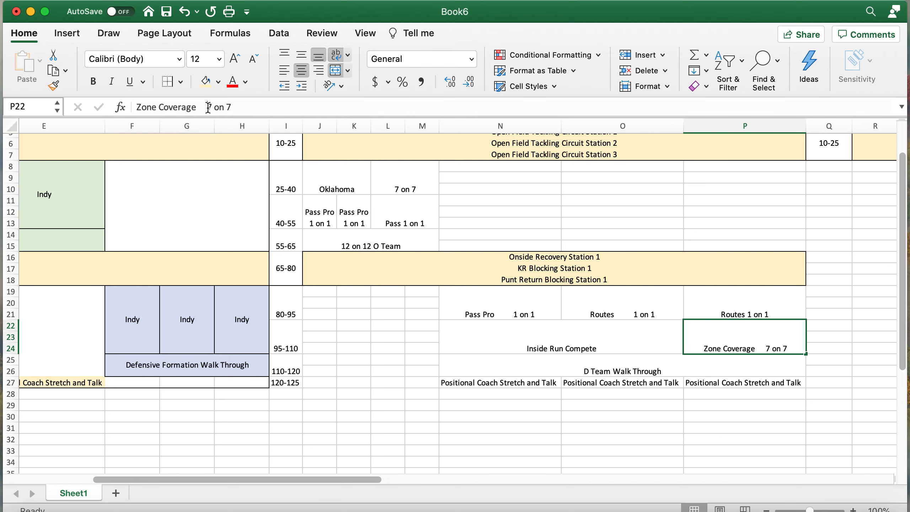
pyautogui.press('BackSpace')
pyautogui.press('Return')
pyautogui.click(608, 300)
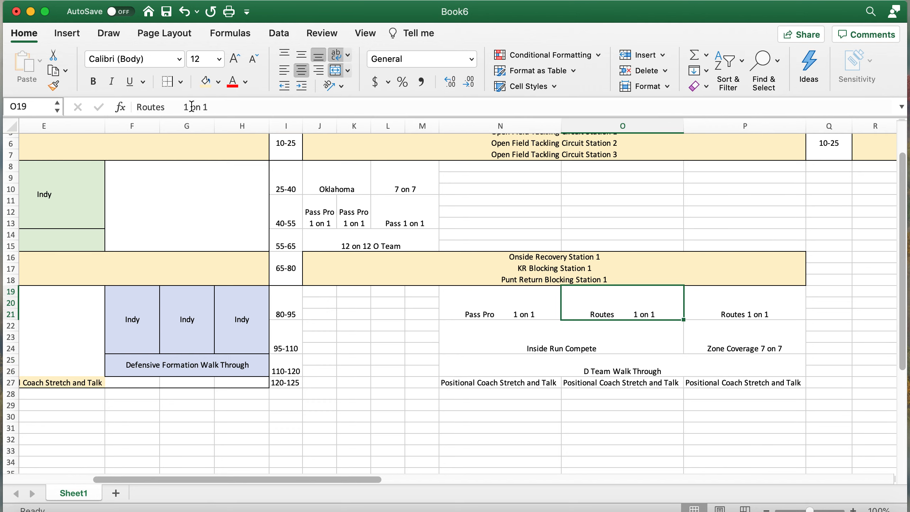
pyautogui.moveTo(184, 106); pyautogui.dragTo(166, 106)
pyautogui.press('BackSpace')
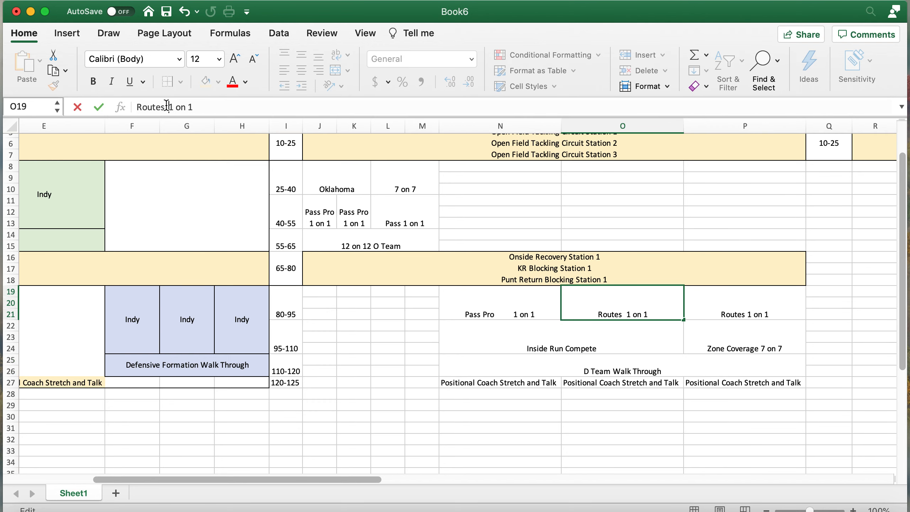
pyautogui.press('Return')
pyautogui.scroll(5, 556, 405)
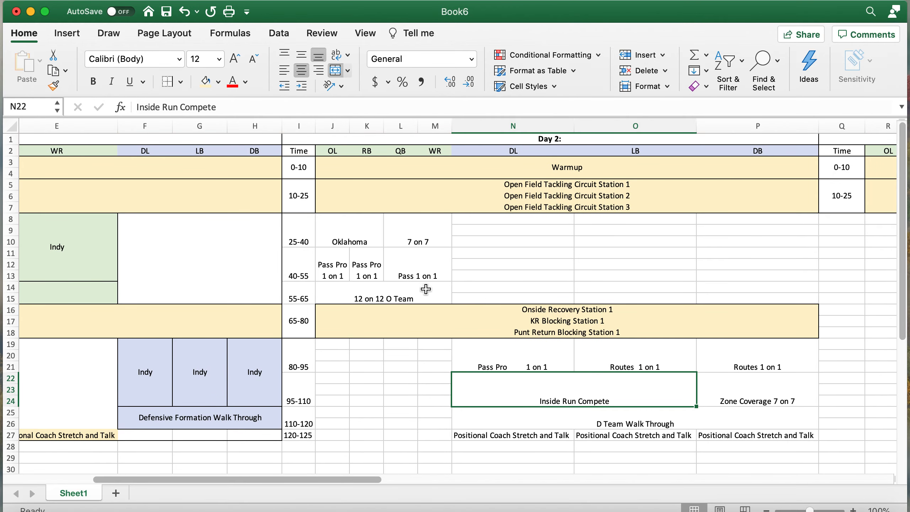
# - Fill the Day 2 offense block J8:M15 light green
pyautogui.moveTo(425, 289); pyautogui.dragTo(379, 235)
pyautogui.click(218, 82)
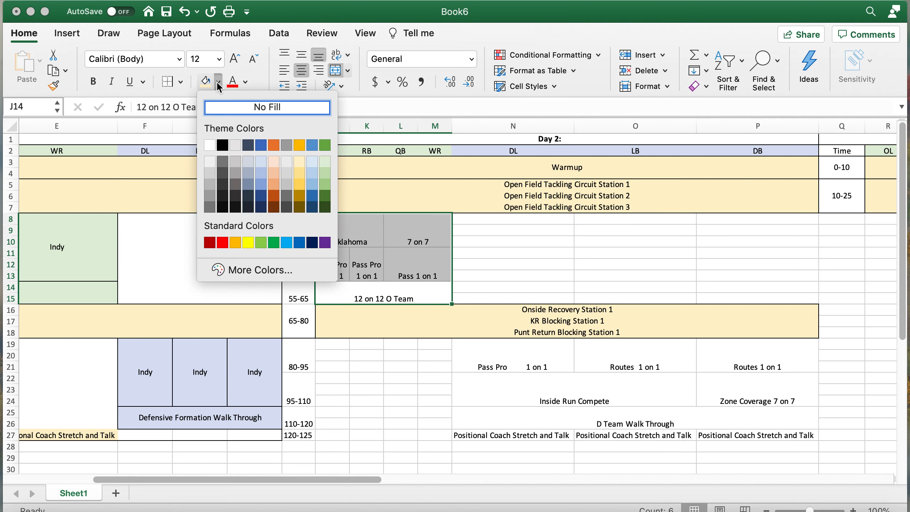
pyautogui.click(326, 161)
pyautogui.scroll(-3, 537, 315)
pyautogui.scroll(3, 537, 315)
# - Fill the defense drill block N19:P26 light blue
pyautogui.click(714, 393)
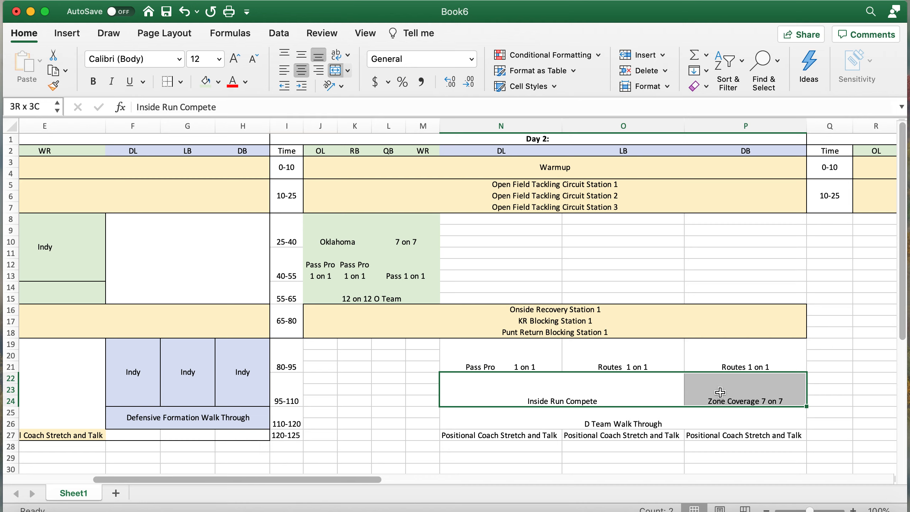
pyautogui.moveTo(503, 360); pyautogui.dragTo(731, 418)
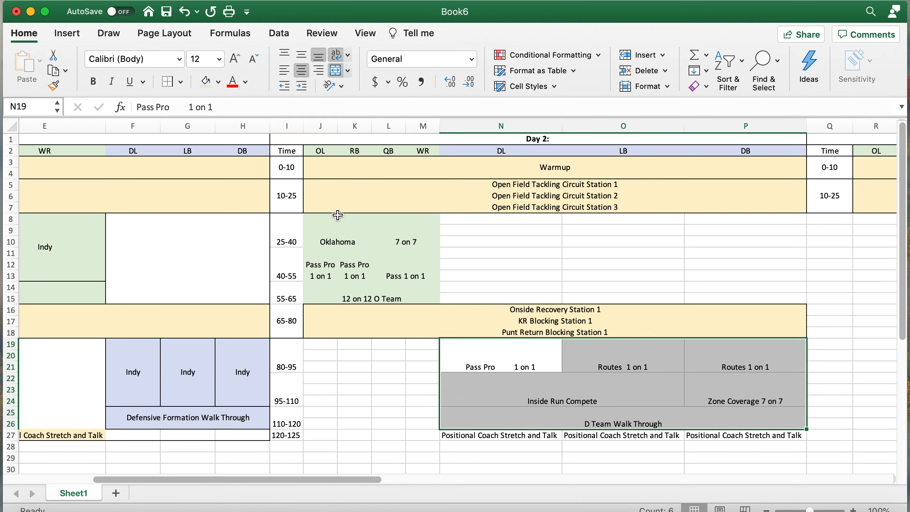
pyautogui.click(217, 82)
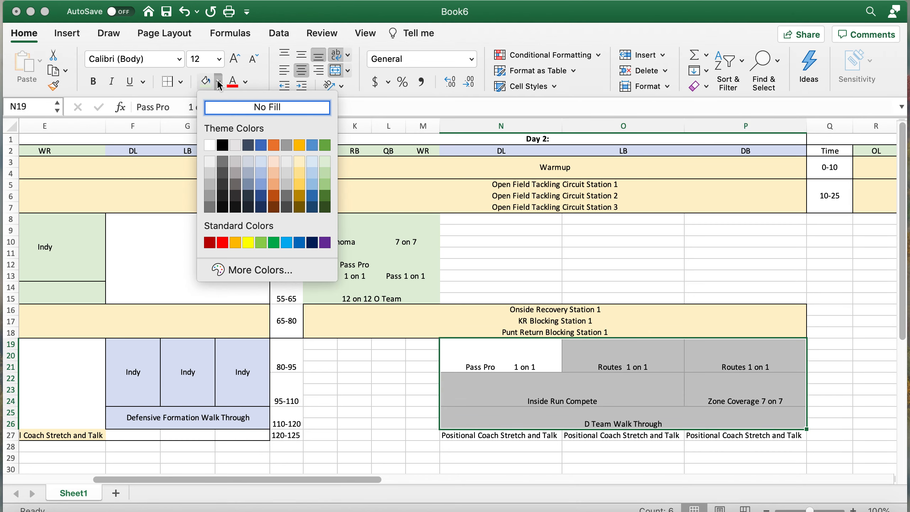
pyautogui.click(261, 161)
# - Fill the stretch-and-talk row N27:P27 light gold
pyautogui.moveTo(722, 435); pyautogui.dragTo(534, 435)
pyautogui.click(218, 82)
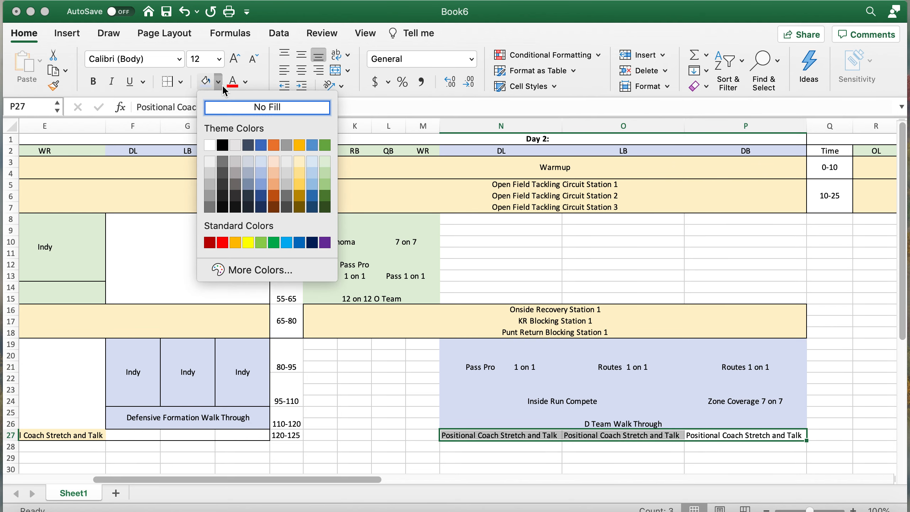
pyautogui.click(299, 163)
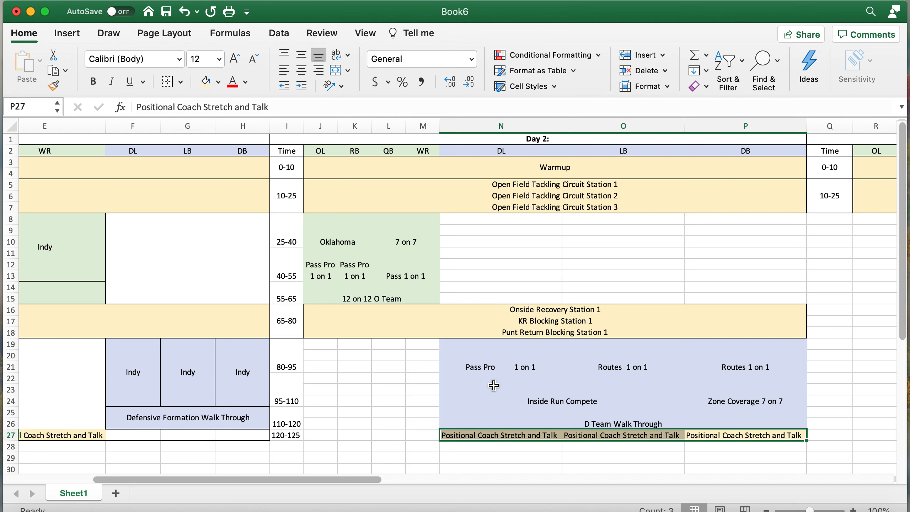
pyautogui.click(464, 453)
pyautogui.hscroll(-6, 463, 453)
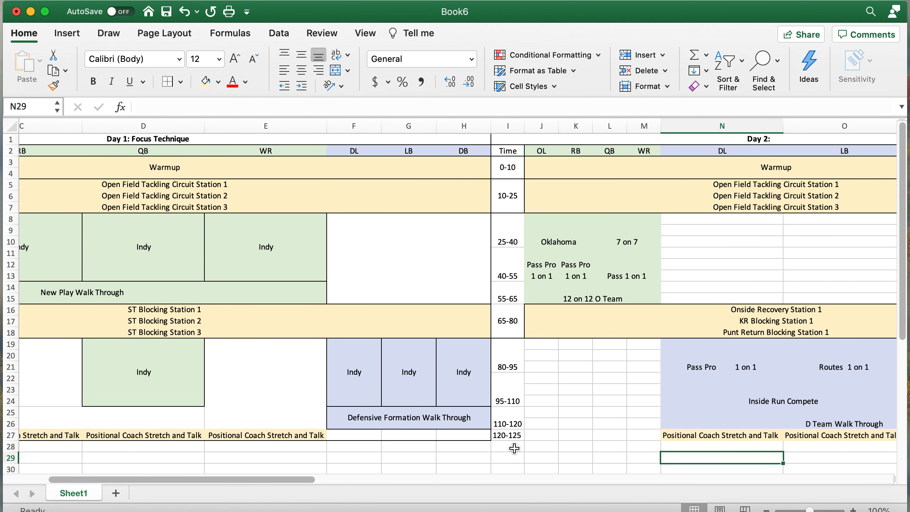
# - Merge and center the empty block N8:P15
pyautogui.hscroll(3, 514, 448)
pyautogui.hscroll(3, 514, 448)
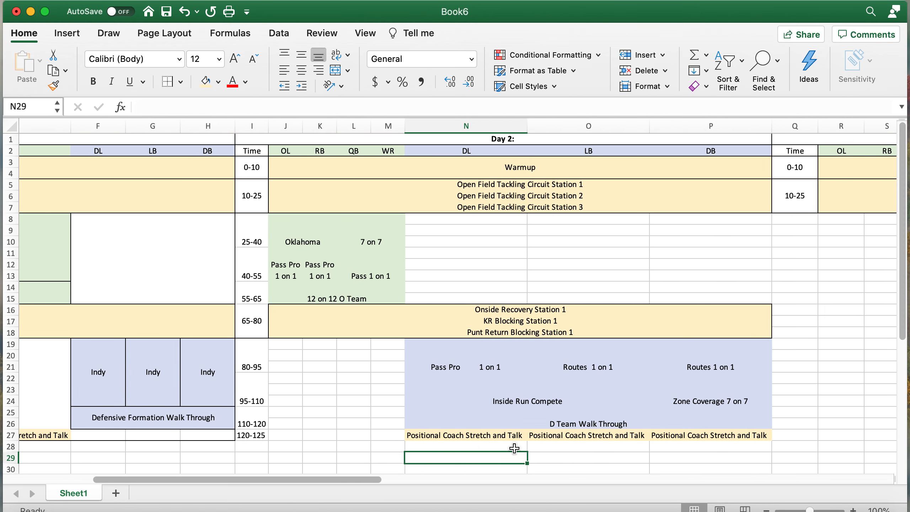
pyautogui.hscroll(-6, 558, 289)
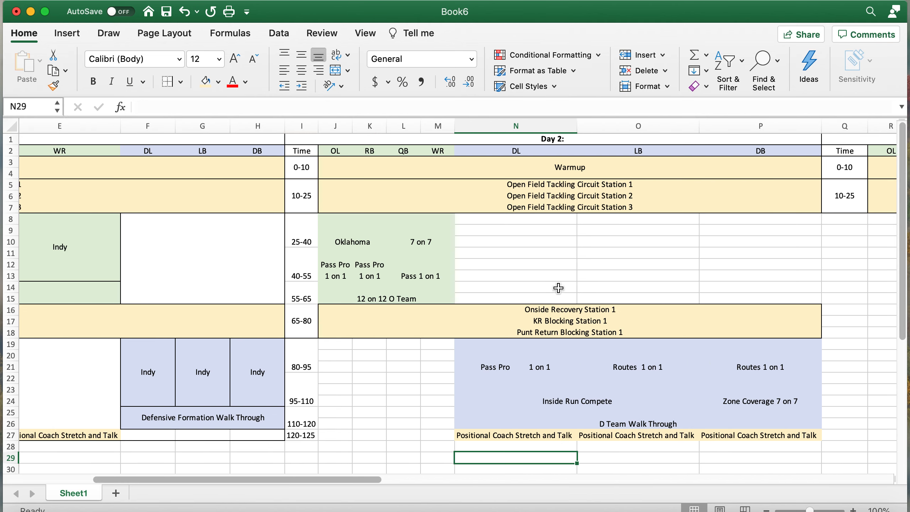
pyautogui.hscroll(7, 558, 290)
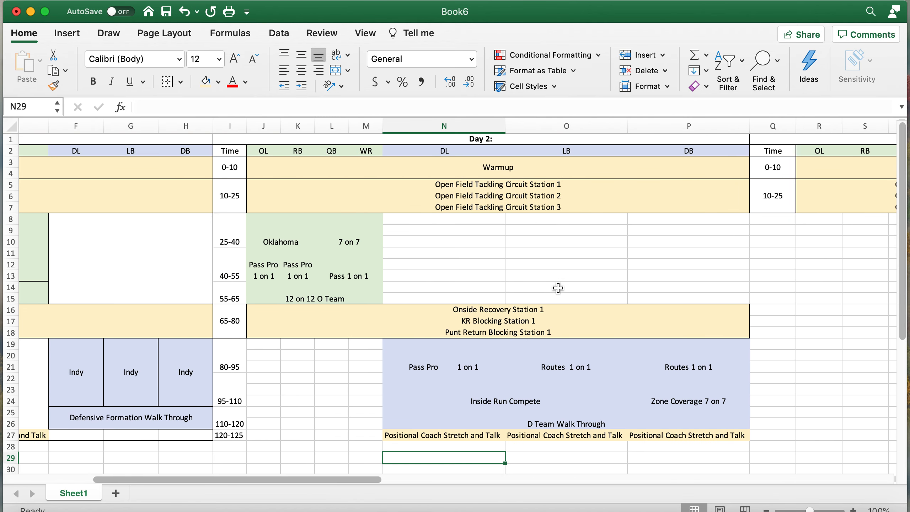
pyautogui.moveTo(448, 296); pyautogui.dragTo(680, 221)
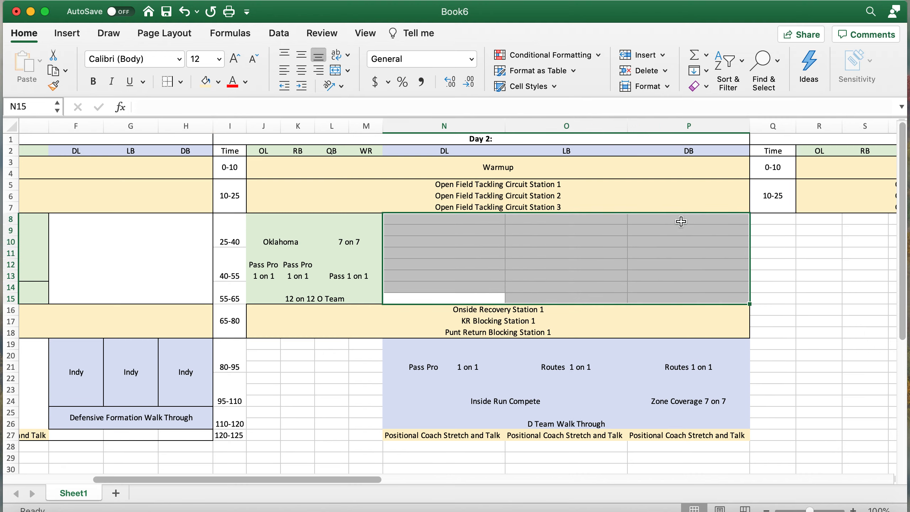
pyautogui.click(335, 70)
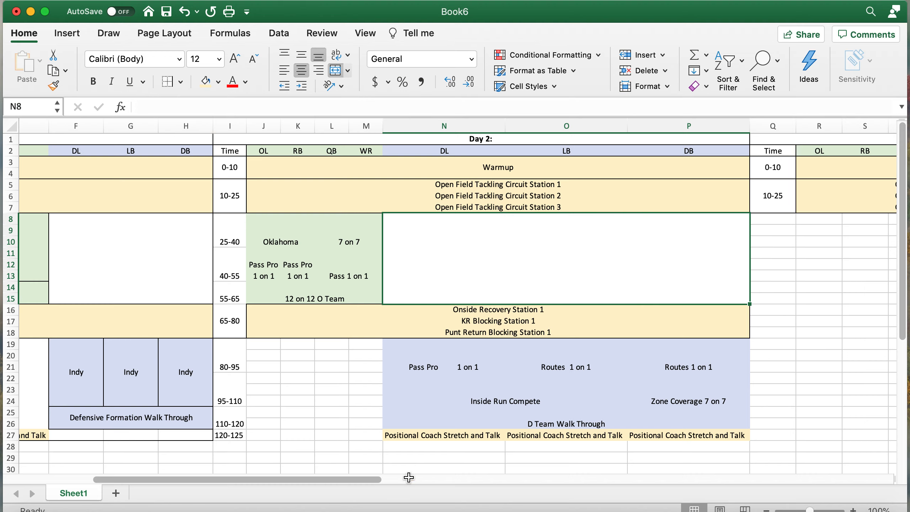
# - Merge and center the empty area J19:M27
pyautogui.moveTo(368, 434); pyautogui.dragTo(252, 343)
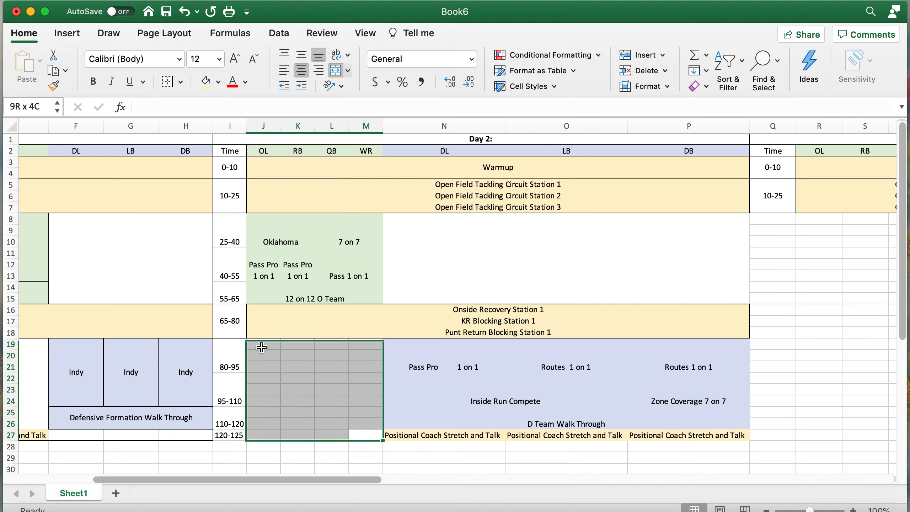
pyautogui.click(335, 71)
pyautogui.click(820, 355)
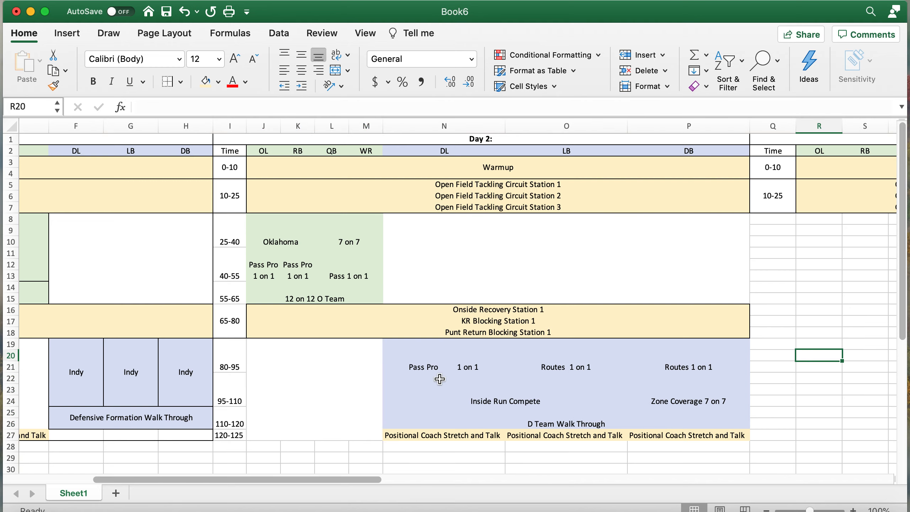
pyautogui.hscroll(-2, 439, 378)
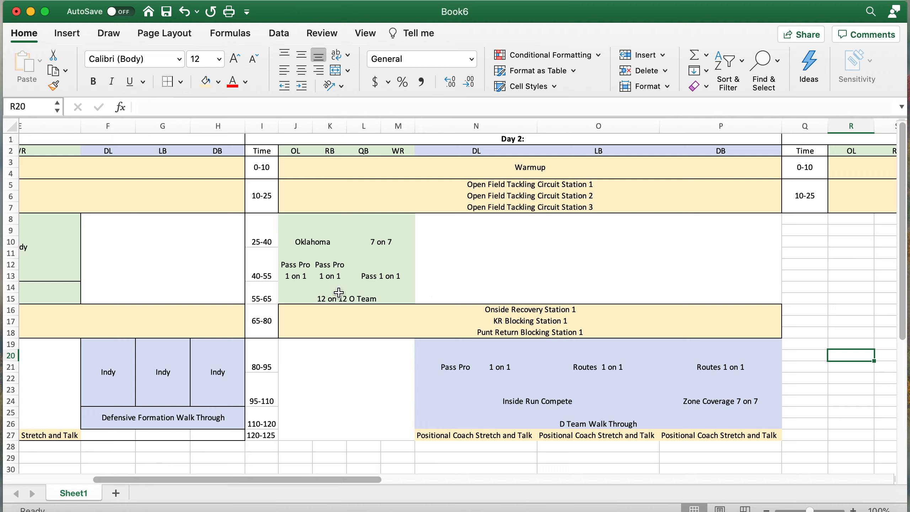
# - Add borders to the 7 on 7 block L8:M13 and the 12 on 12 O Team cell J14
pyautogui.moveTo(312, 238); pyautogui.dragTo(315, 257)
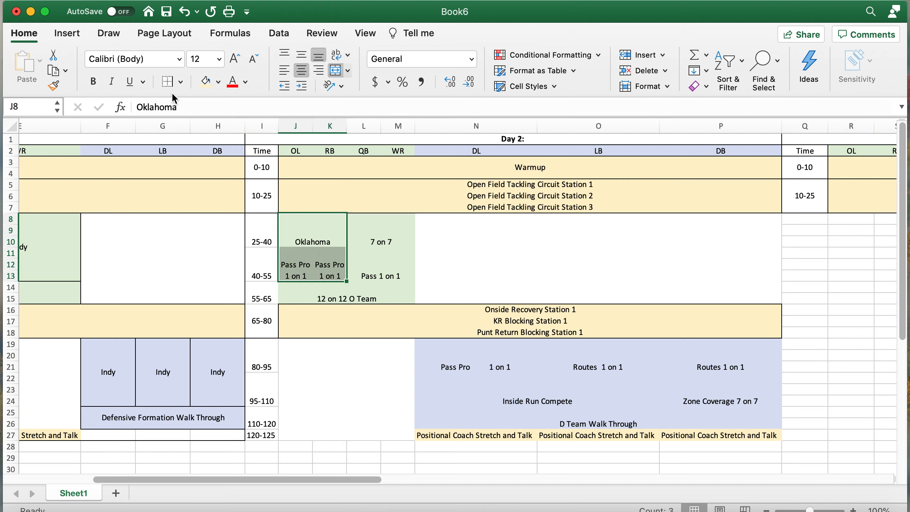
pyautogui.moveTo(365, 220); pyautogui.dragTo(366, 259)
pyautogui.click(165, 82)
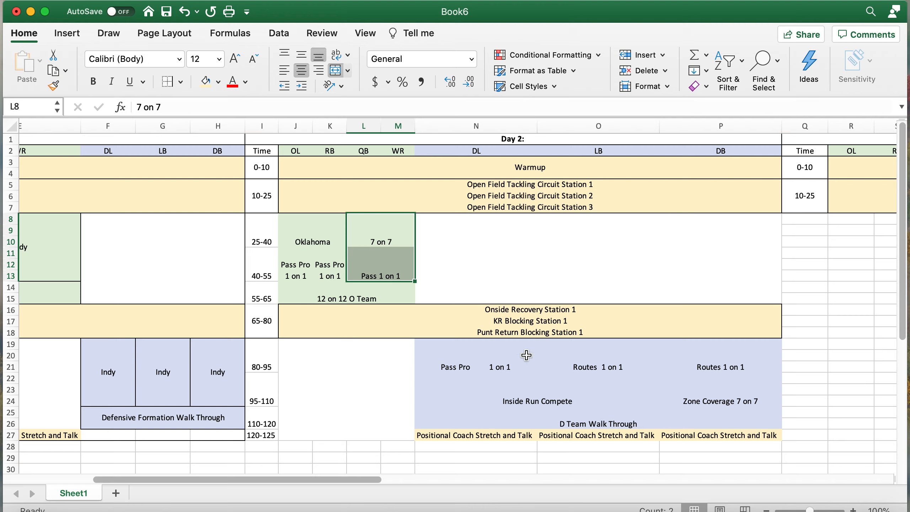
pyautogui.click(372, 291)
pyautogui.click(167, 83)
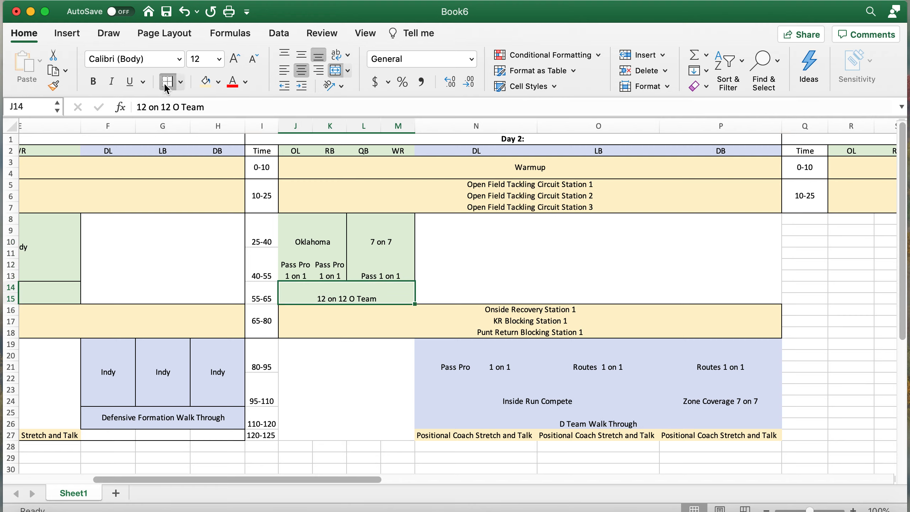
# - Add borders to the Pass Pro and Routes block N19:O24 and cells P19:P24
pyautogui.moveTo(431, 350); pyautogui.dragTo(437, 382)
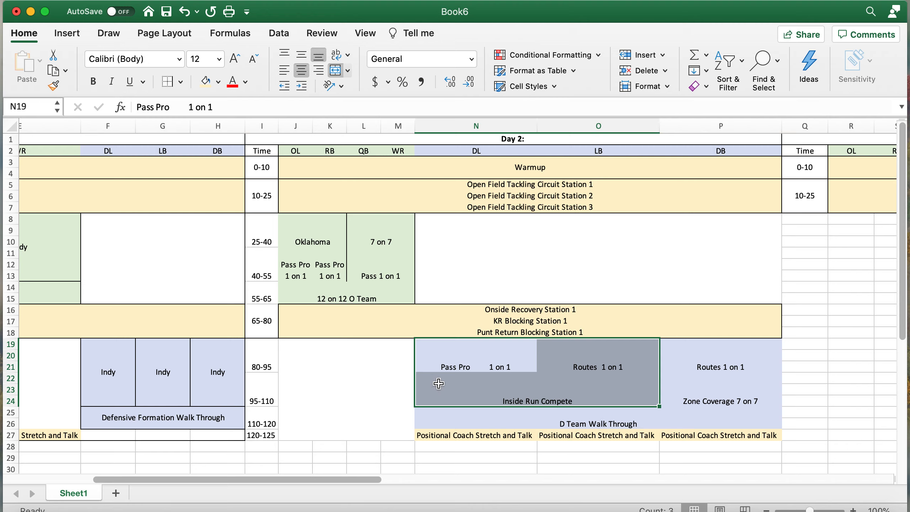
pyautogui.click(169, 89)
pyautogui.click(506, 354)
pyautogui.moveTo(733, 360); pyautogui.dragTo(451, 353)
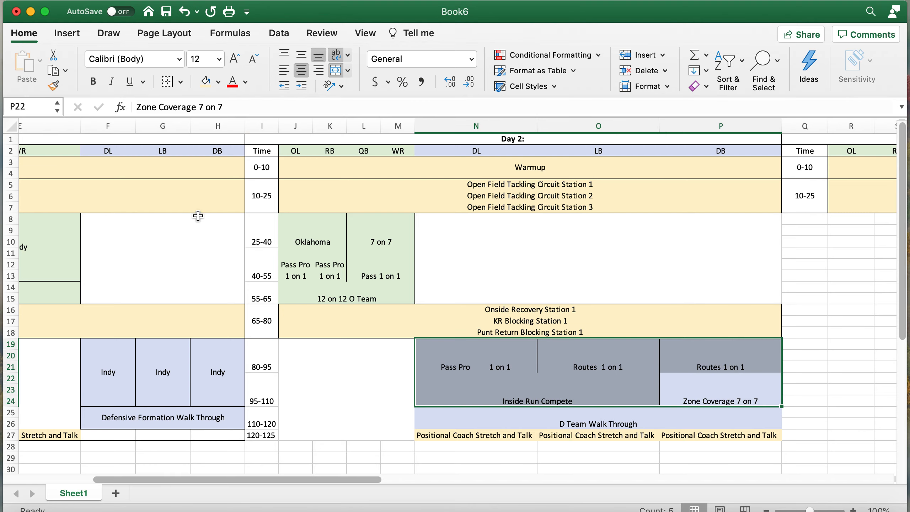
pyautogui.click(866, 426)
pyautogui.hscroll(-2, 394, 287)
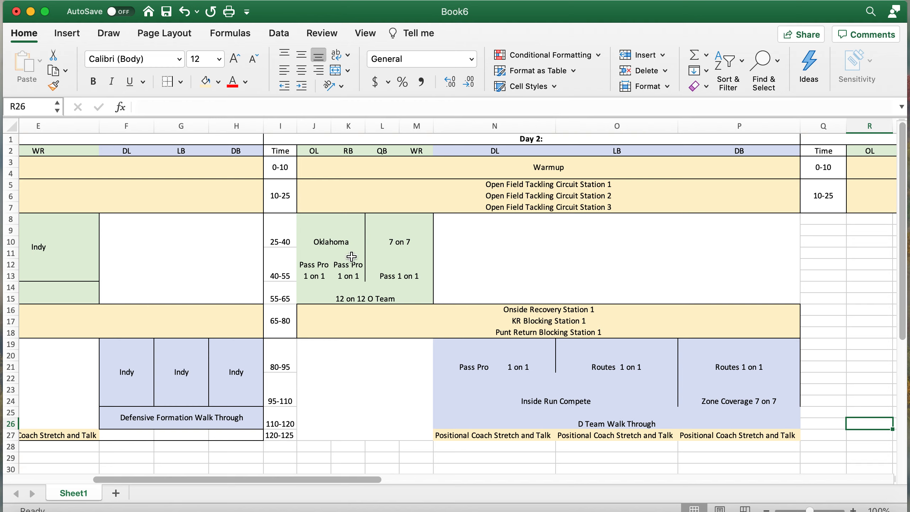
# - Add borders to the Time column I2:I27
pyautogui.click(290, 148)
pyautogui.moveTo(290, 148); pyautogui.dragTo(290, 435)
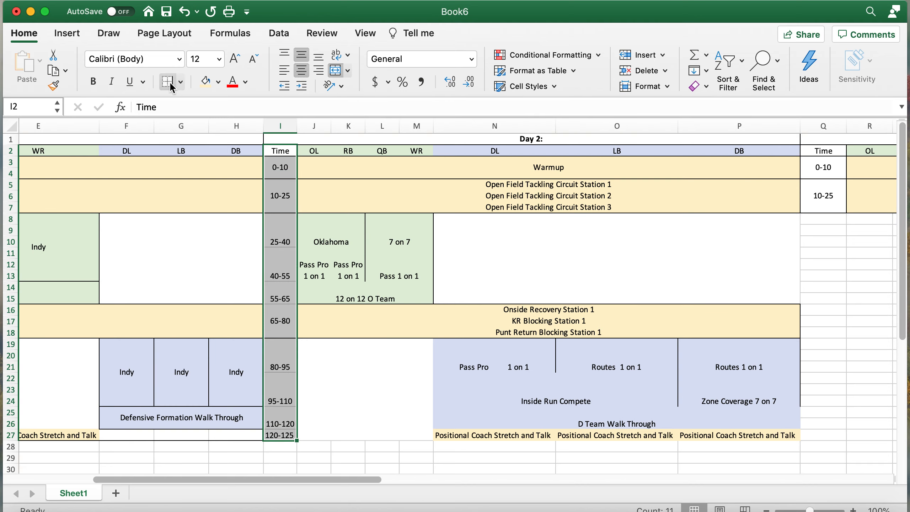
pyautogui.click(762, 257)
pyautogui.hscroll(2, 761, 257)
pyautogui.hscroll(10, 762, 256)
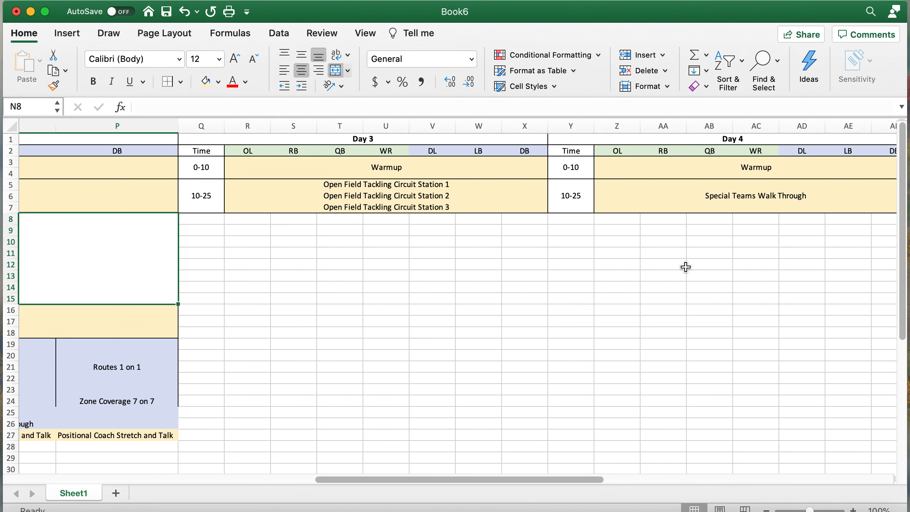
pyautogui.hscroll(-15, 447, 265)
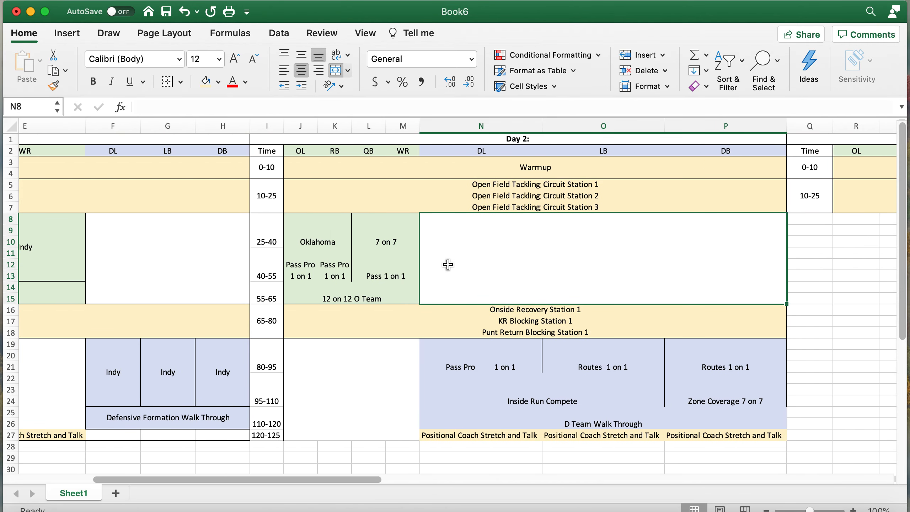
pyautogui.hscroll(5, 448, 264)
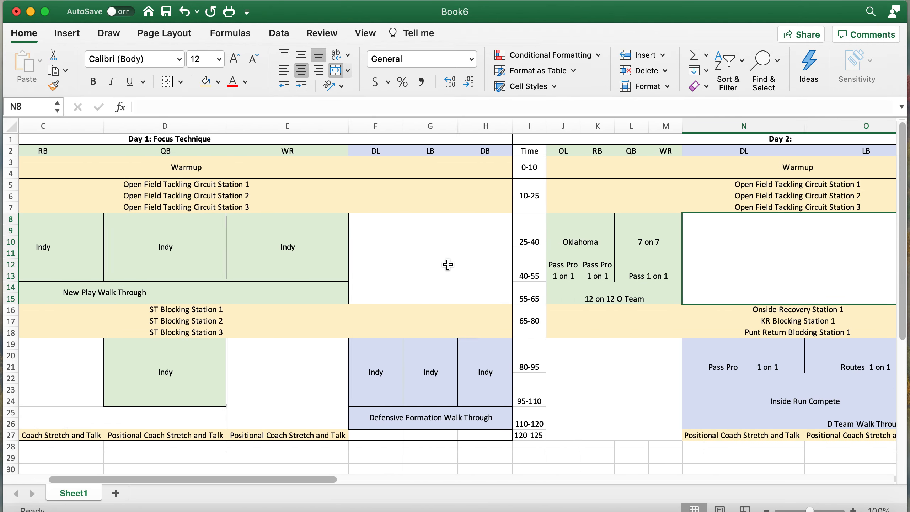
pyautogui.hscroll(1, 448, 265)
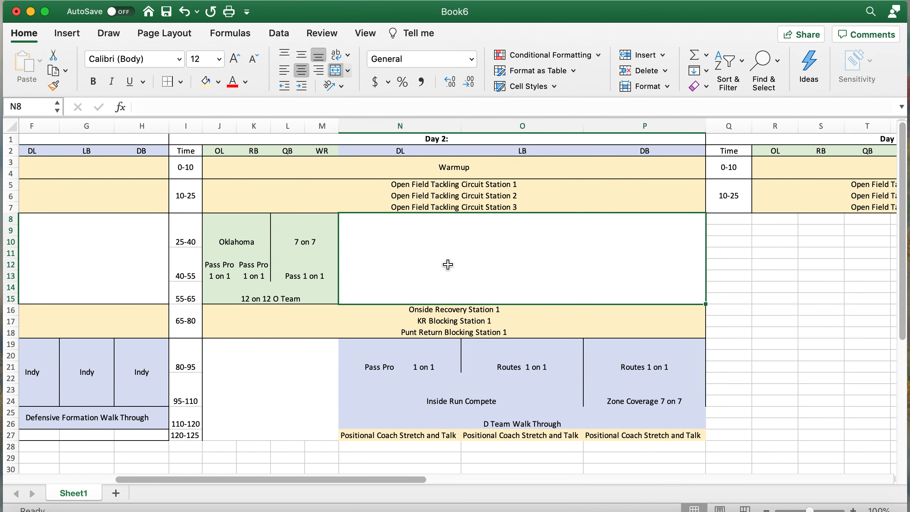
pyautogui.scroll(-2, 448, 265)
pyautogui.hscroll(1, 448, 264)
pyautogui.scroll(2, 447, 265)
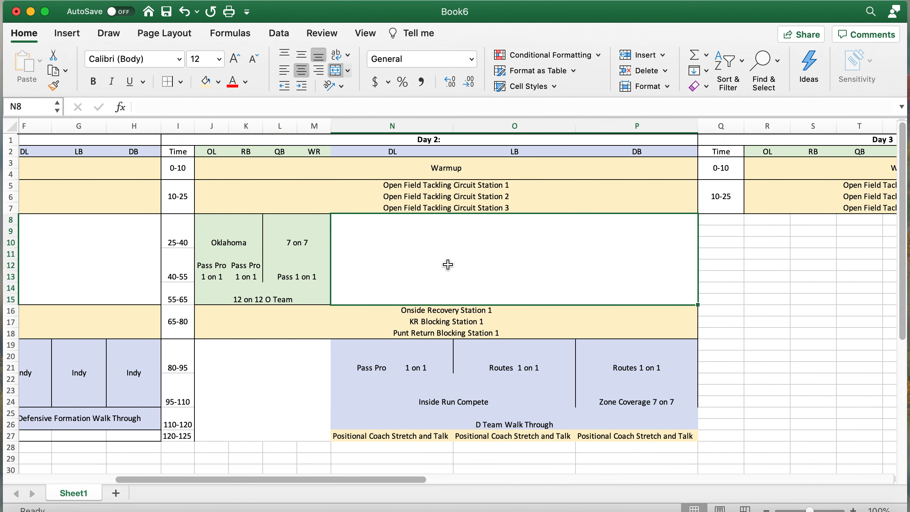
pyautogui.hscroll(-6, 447, 264)
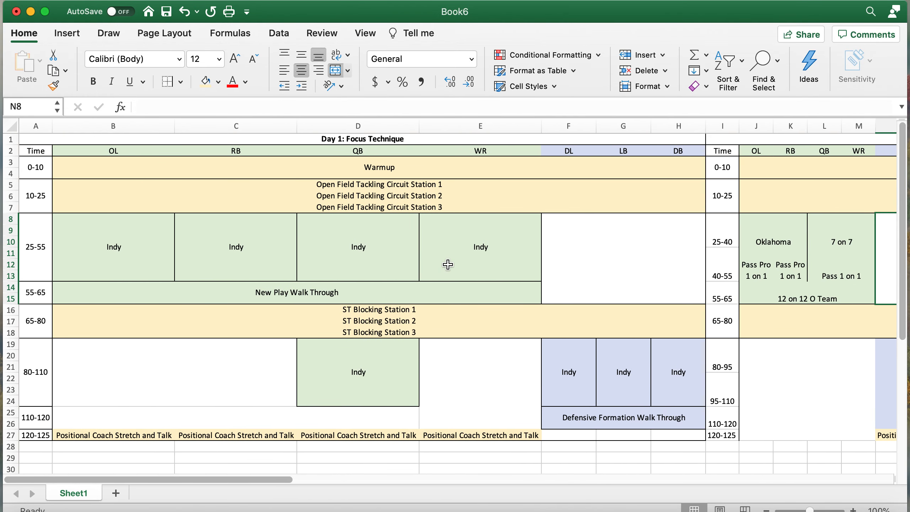